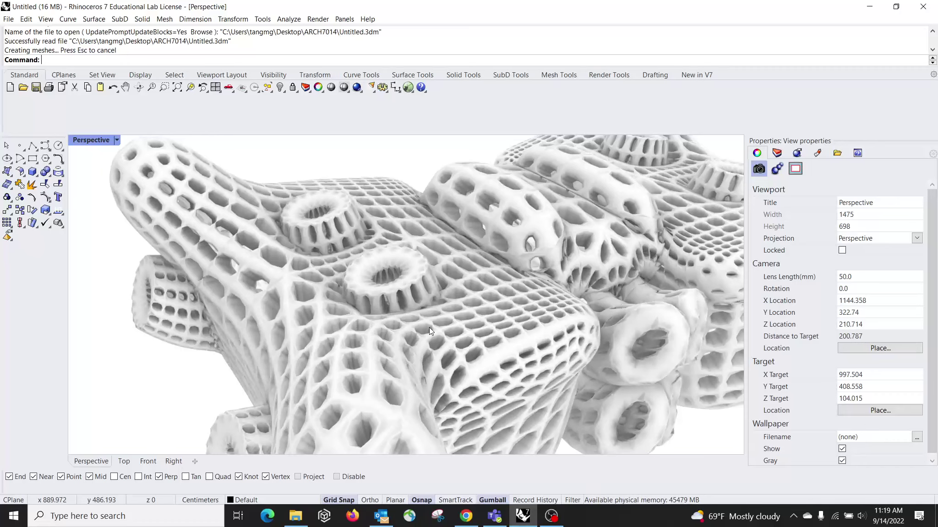
- Examine the openings and struts of the perforated lattice meshes up close and from several angles
right_drag(346, 267, 320, 291)
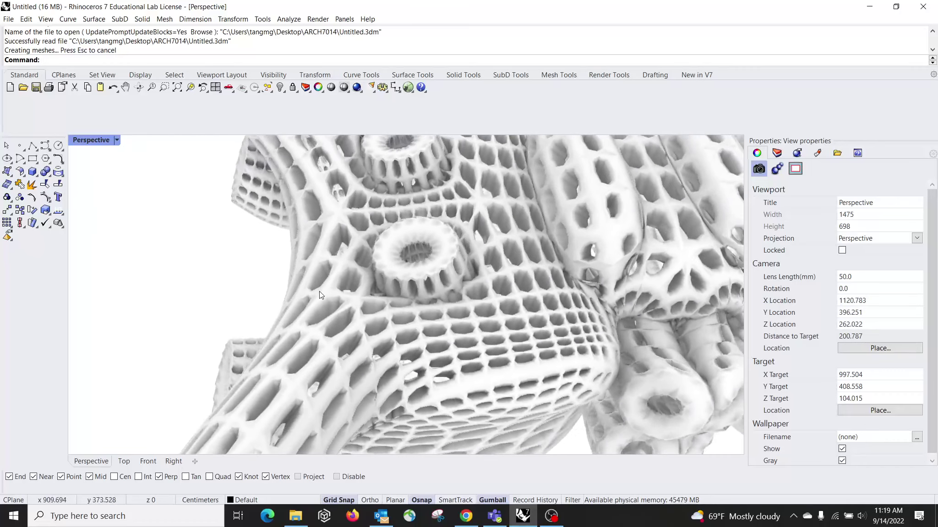
scroll(325, 299, down, 8)
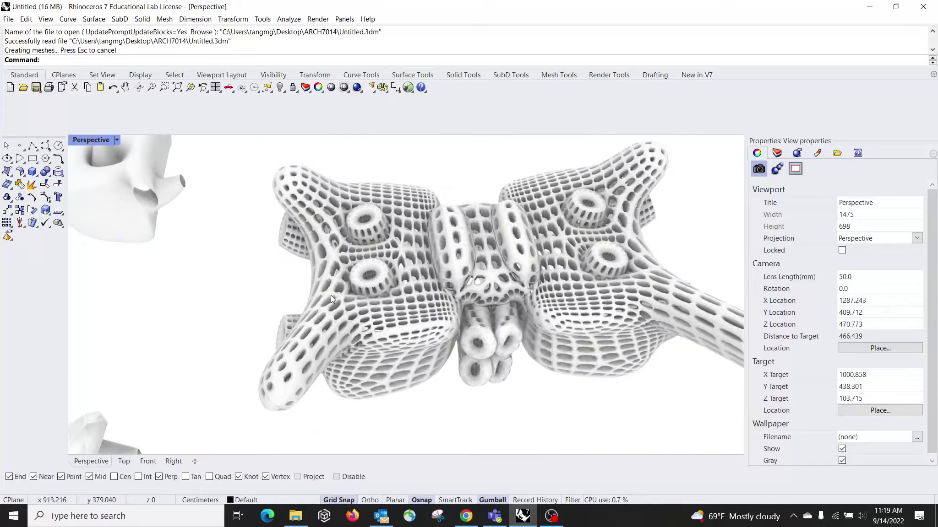
scroll(486, 211, up, 4)
scroll(471, 219, down, 10)
right_drag(453, 227, 542, 201)
shift+right_drag(198, 304, 373, 259)
scroll(382, 256, up, 8)
scroll(383, 257, up, 5)
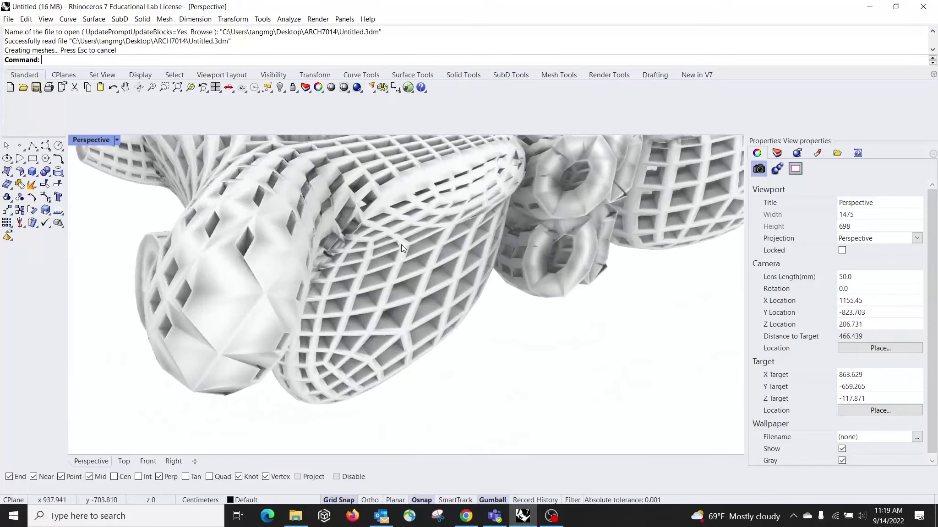
click(400, 241)
click(470, 363)
scroll(431, 303, up, 2)
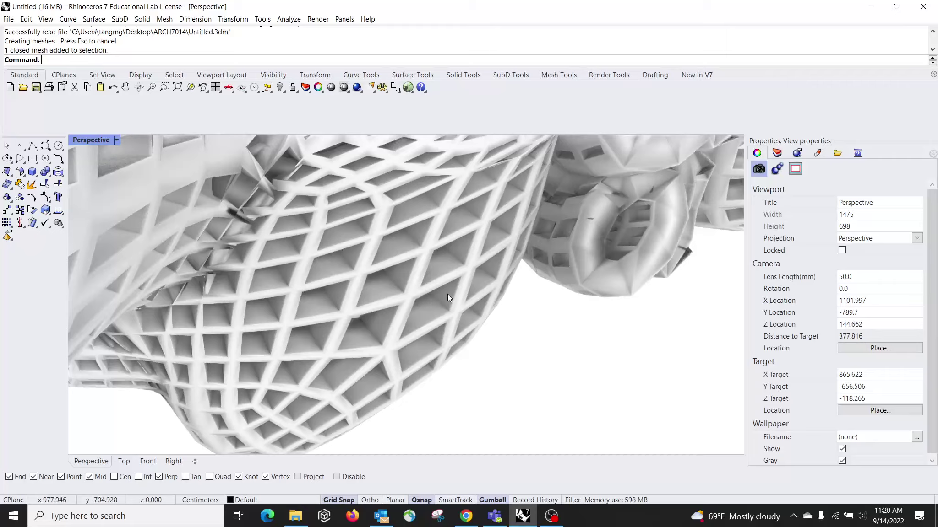
scroll(485, 278, down, 6)
right_drag(490, 296, 460, 277)
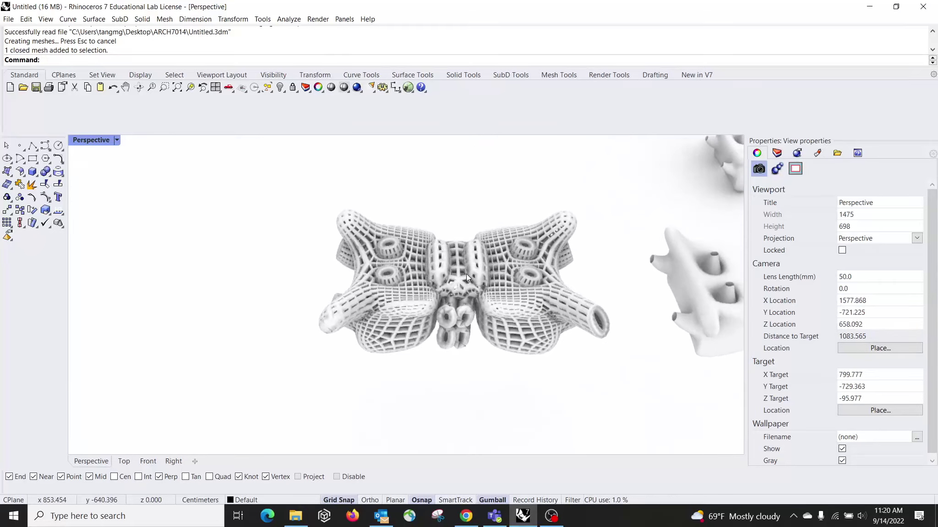
click(486, 271)
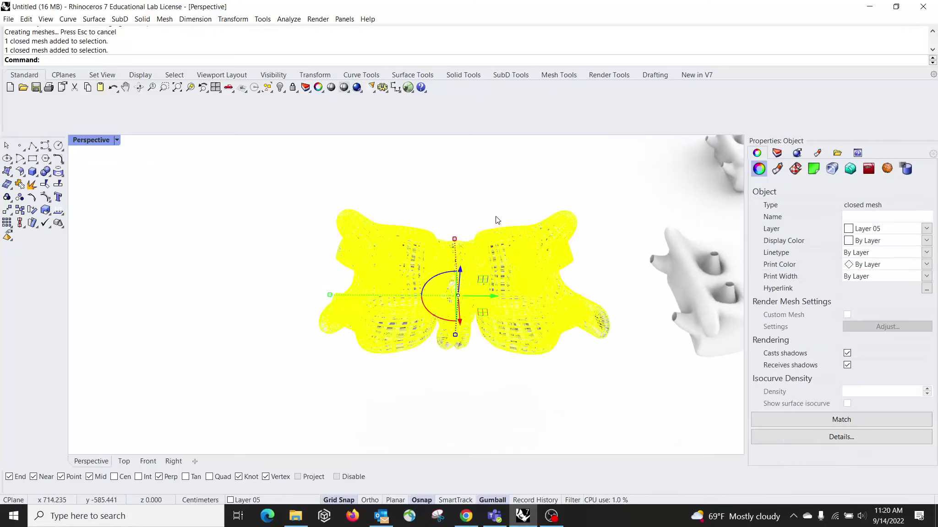
key(Escape)
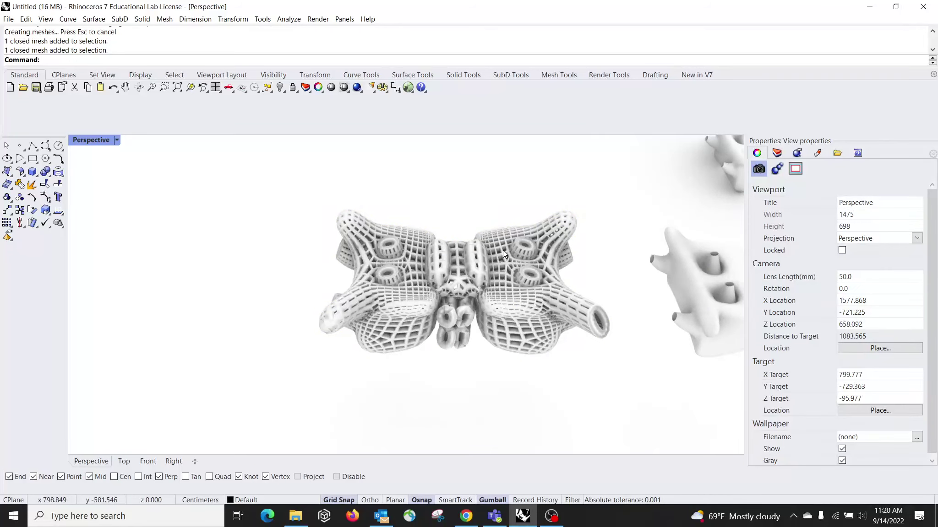
- Compare the hole shapes of the two lattice meshes and view them alongside the surrounding solid models
scroll(516, 278, down, 5)
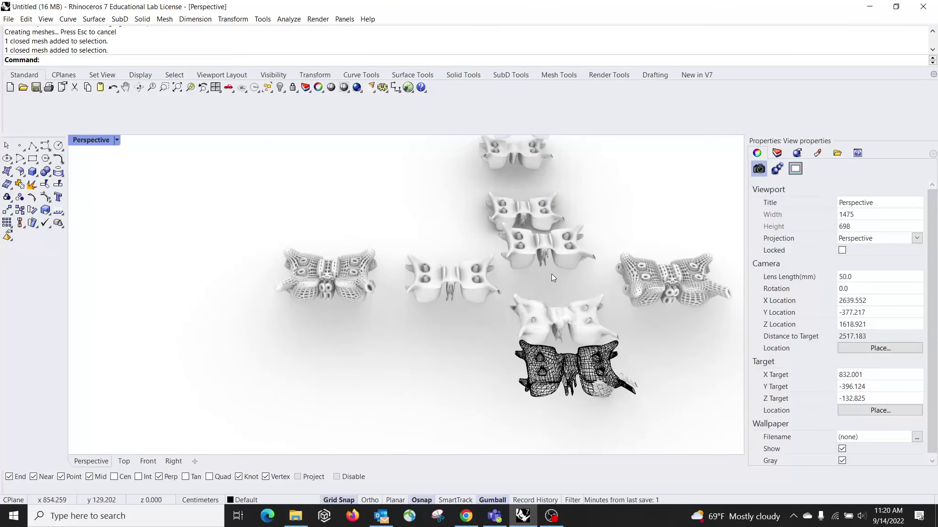
shift+right_drag(575, 274, 372, 280)
scroll(419, 292, up, 16)
scroll(439, 284, up, 3)
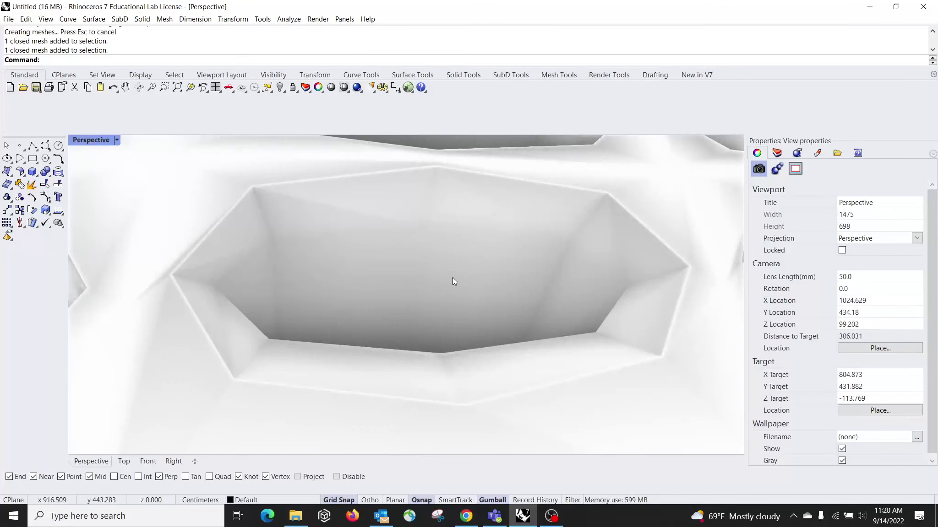
scroll(446, 278, down, 4)
click(444, 276)
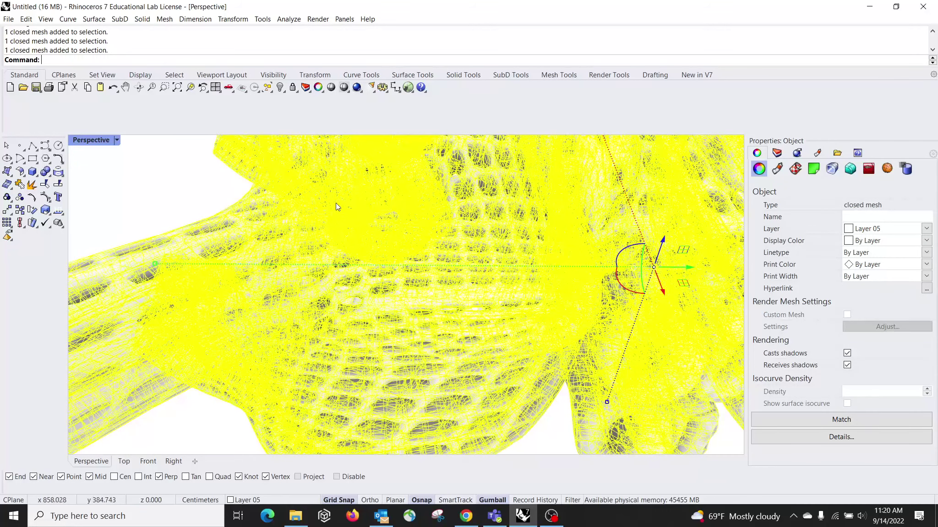
click(224, 201)
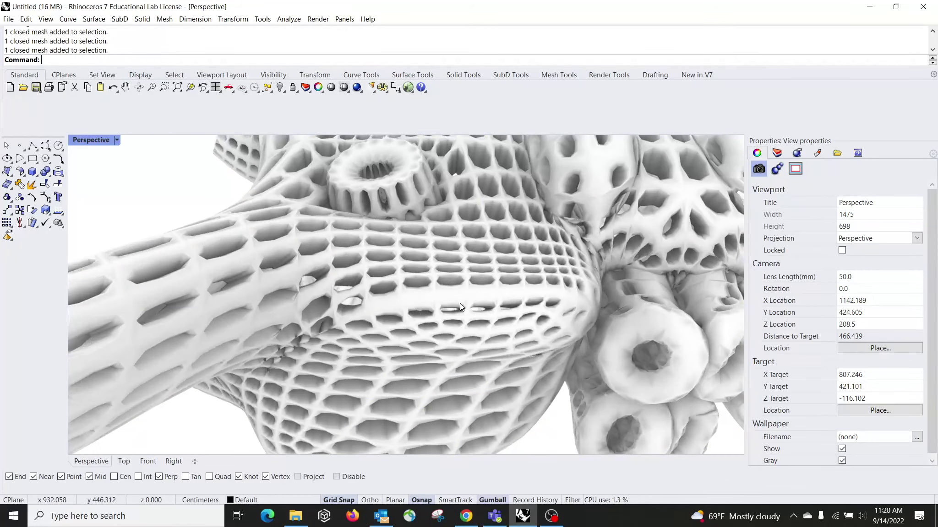
right_drag(460, 303, 487, 296)
scroll(531, 300, down, 3)
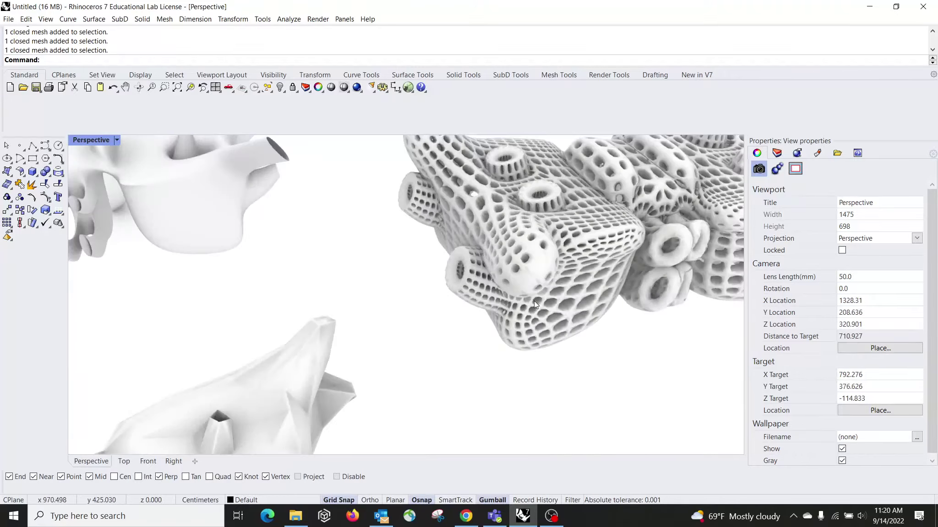
scroll(537, 298, down, 5)
shift+right_drag(394, 298, 570, 243)
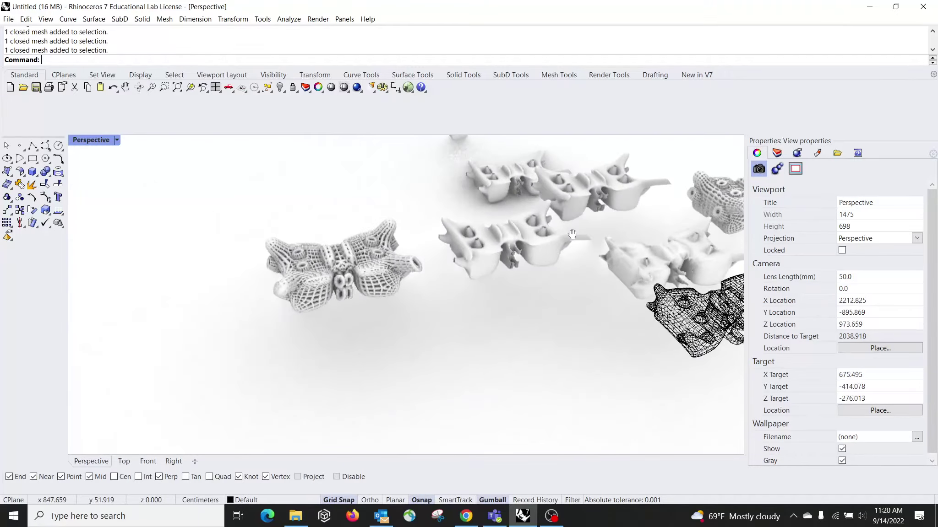
right_drag(360, 290, 400, 283)
scroll(373, 291, up, 10)
scroll(373, 291, up, 3)
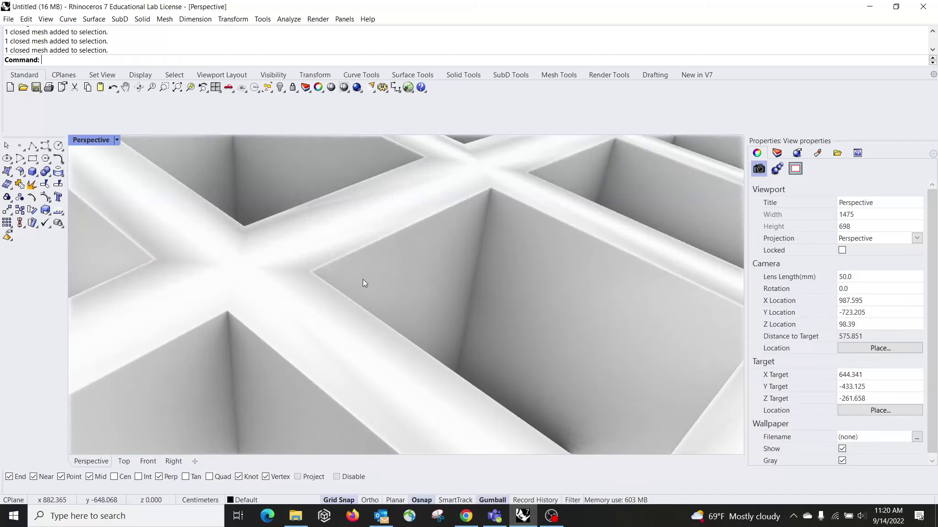
scroll(453, 197, down, 12)
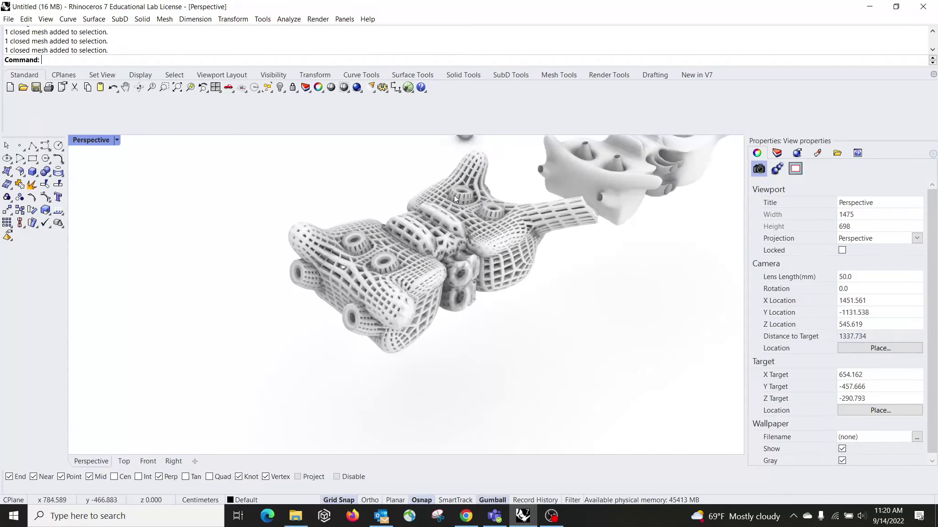
shift+right_drag(567, 192, 451, 263)
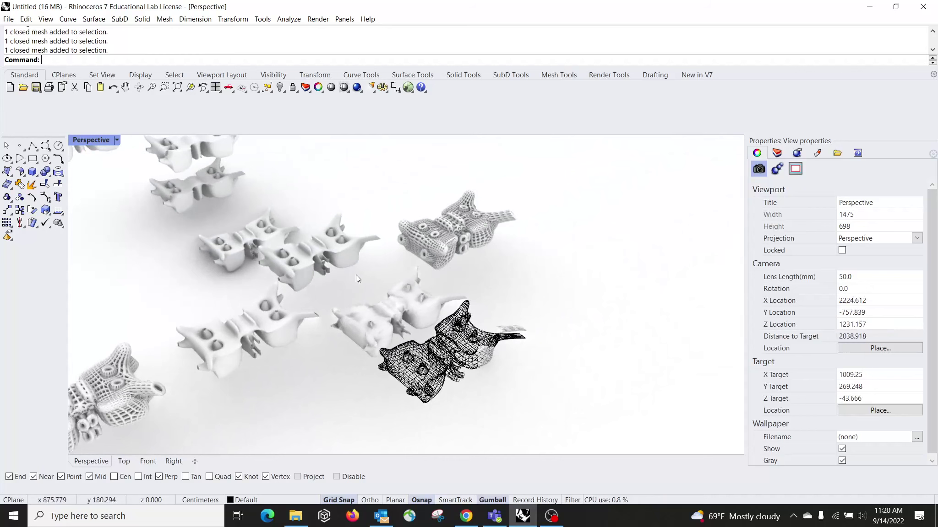
scroll(356, 274, up, 6)
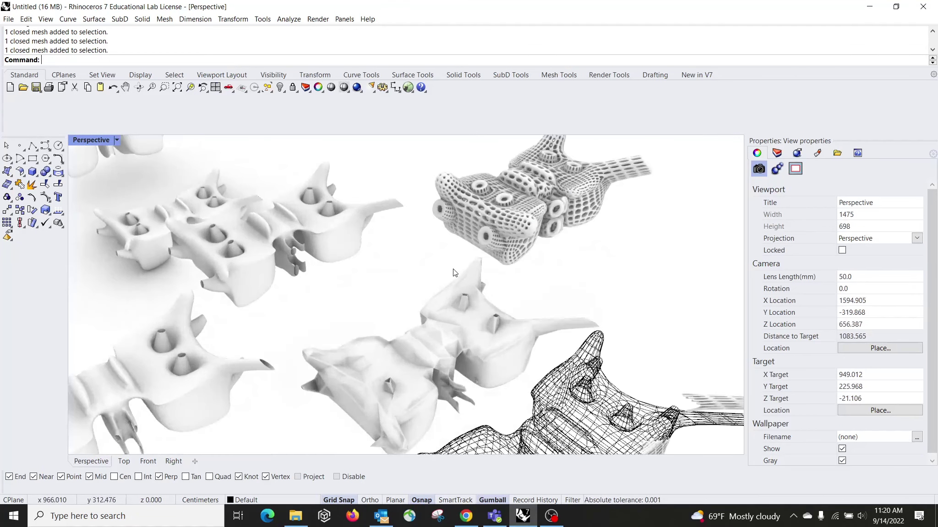
- Set the Perspective viewport to Shaded display and inspect the coarse faceted open mesh beside the wireframe model
shift+right_drag(383, 263, 384, 253)
click(118, 140)
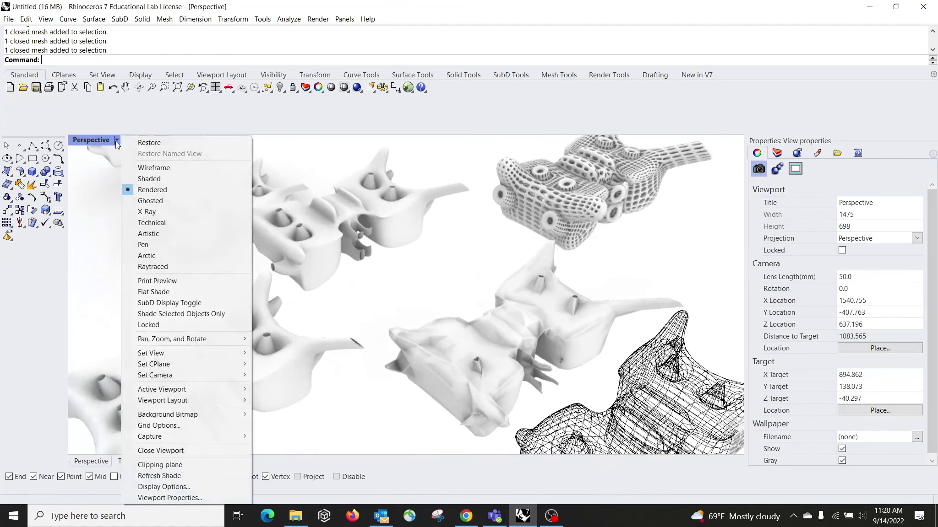
click(143, 178)
shift+right_drag(438, 266, 423, 263)
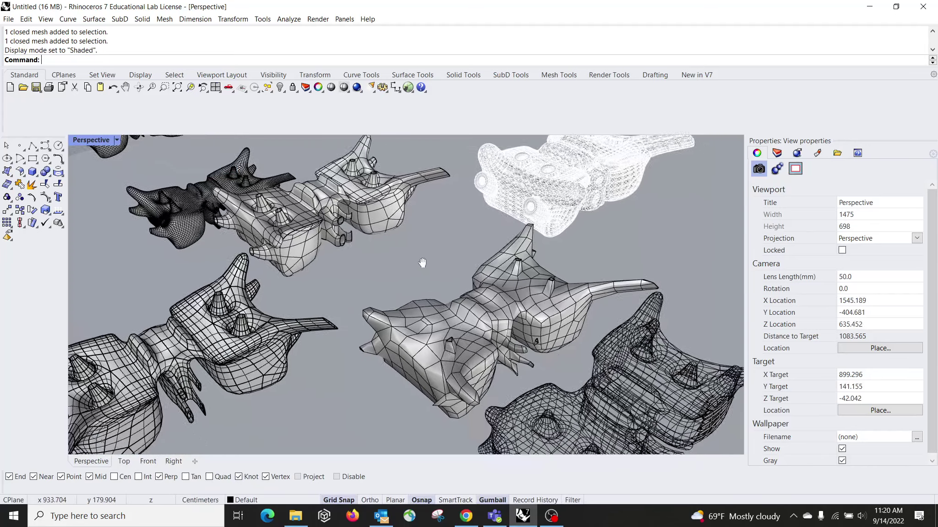
scroll(491, 286, up, 5)
click(414, 259)
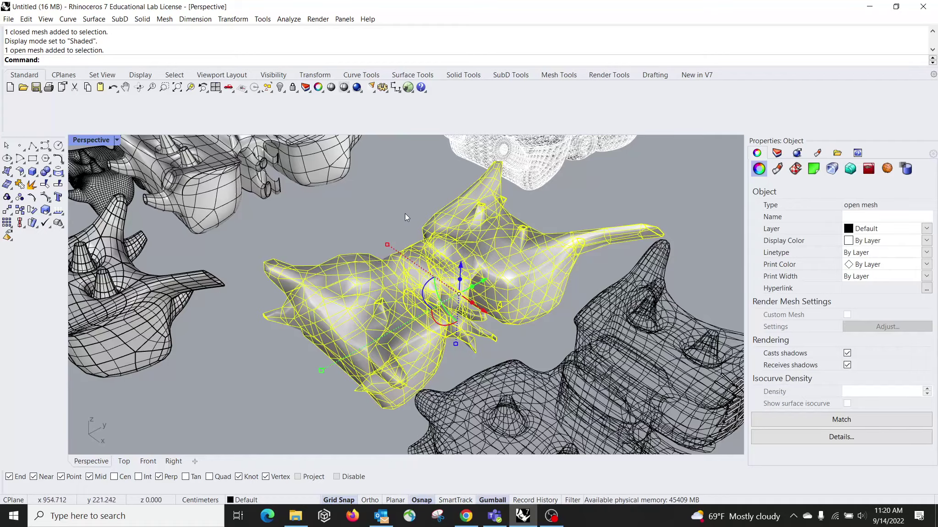
click(384, 214)
right_drag(384, 215, 496, 216)
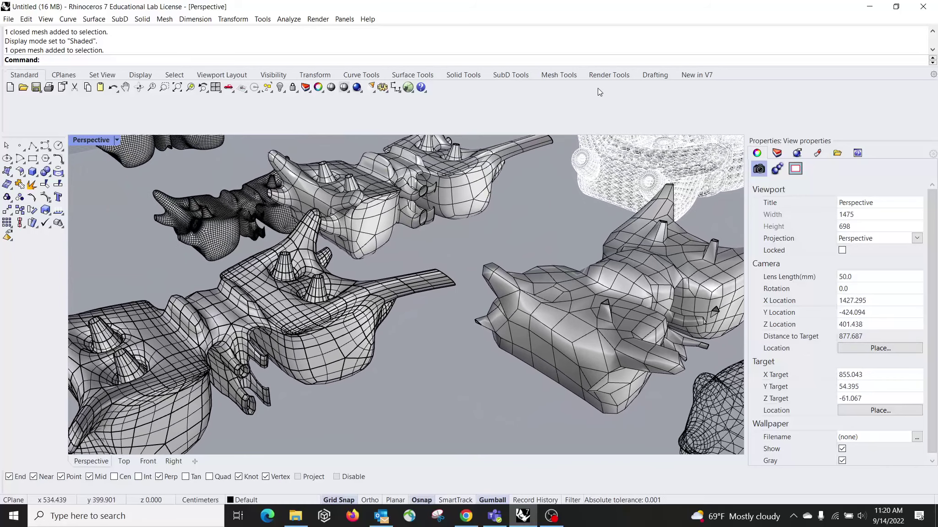
- Bring up the SubD tools with QuadRemesh and view the dense quad mesh on the grid and the SubD above it
click(539, 78)
click(506, 78)
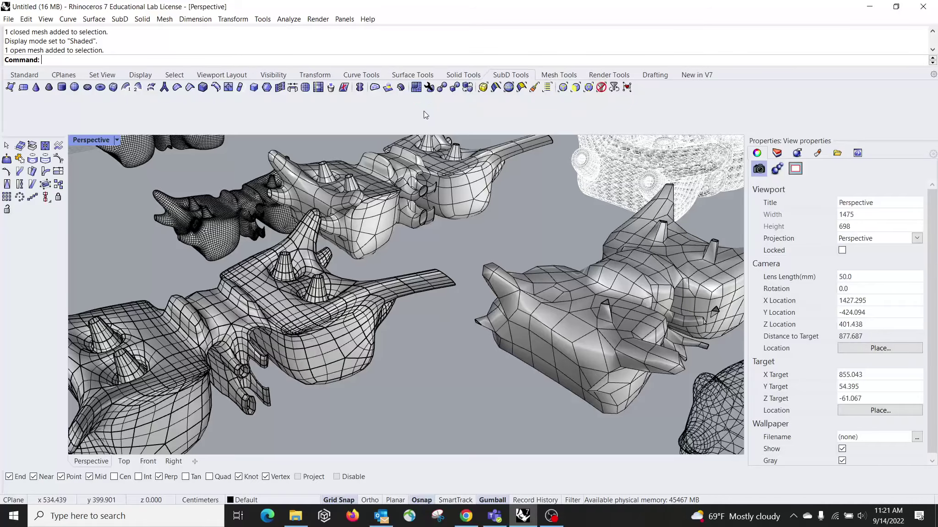
mouse_move(440, 262)
right_down()
mouse_move(278, 212)
mouse_move(318, 289)
mouse_move(407, 338)
right_up()
shift+right_drag(238, 261, 491, 325)
scroll(336, 281, up, 15)
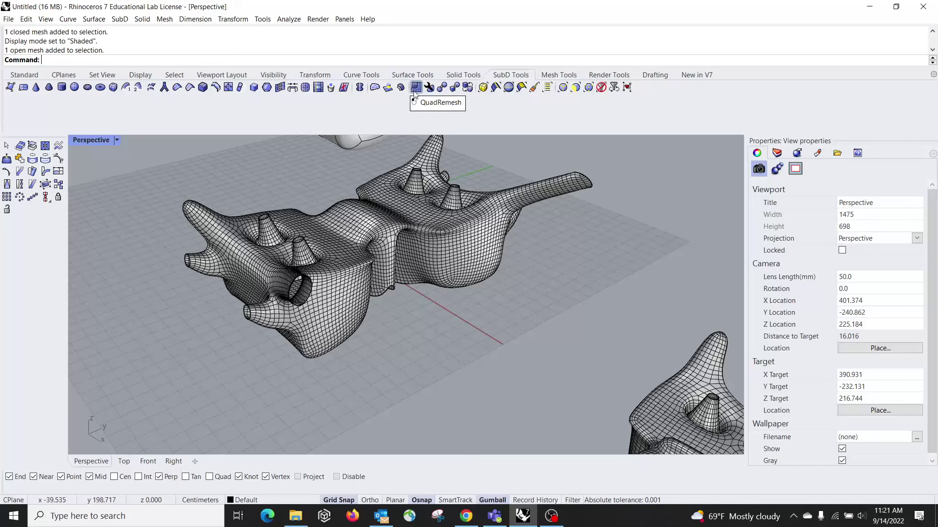
scroll(448, 185, down, 15)
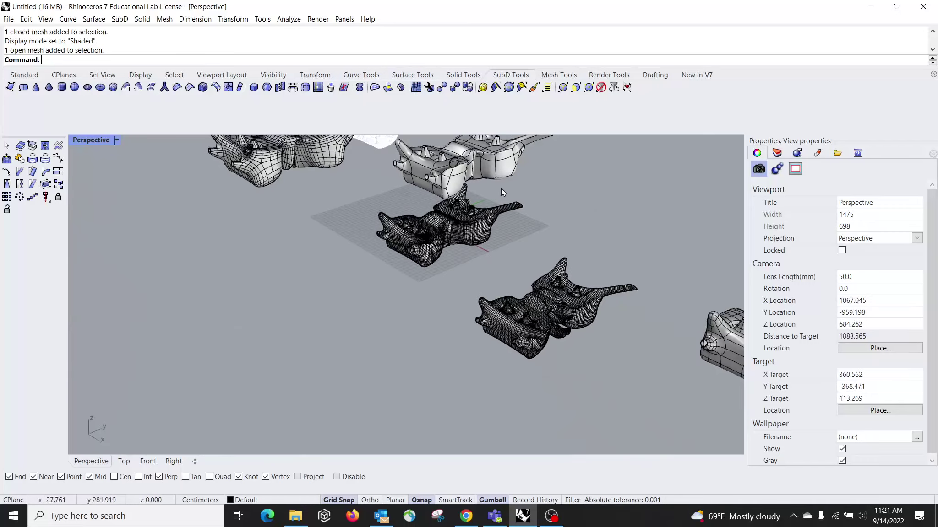
scroll(501, 188, up, 4)
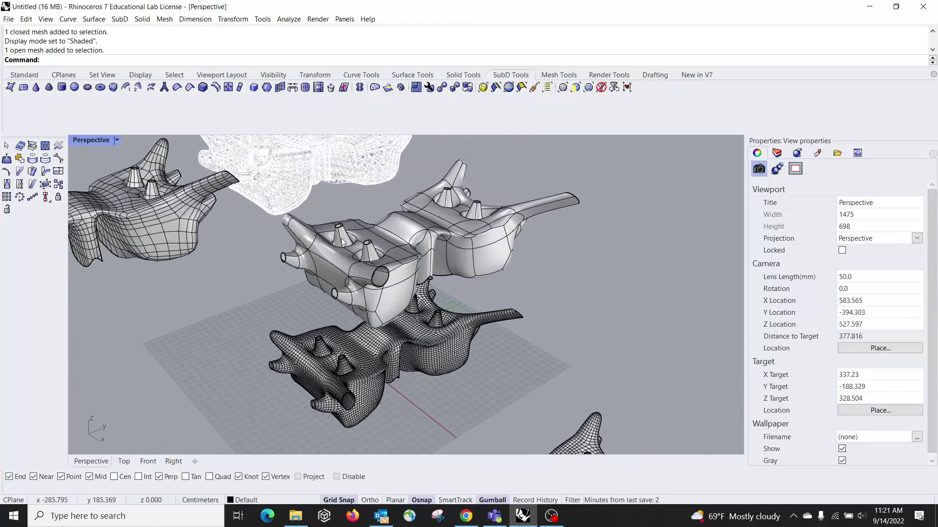
- Convert the open SubD above the grid into a polygon mesh, with the density set near the fewer-polygons end
click(325, 265)
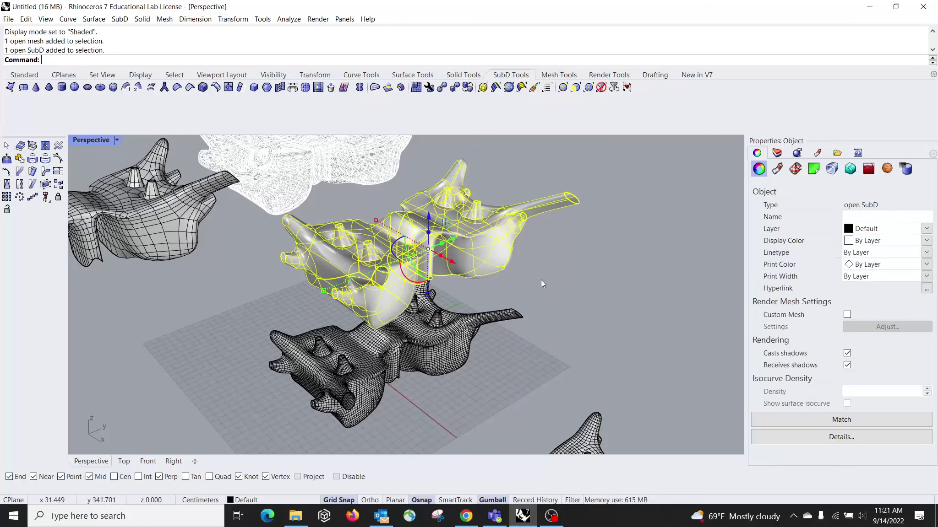
text(Mesh)
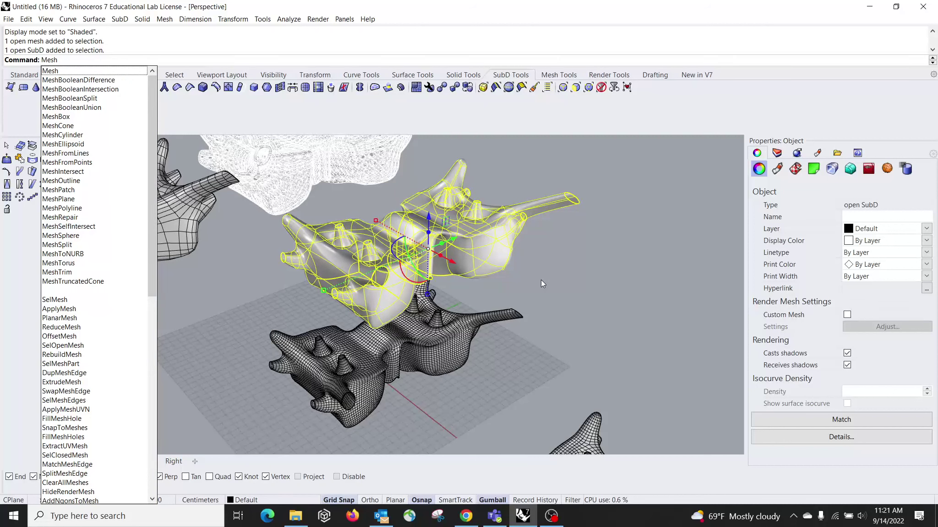
key(Return)
drag(412, 247, 421, 247)
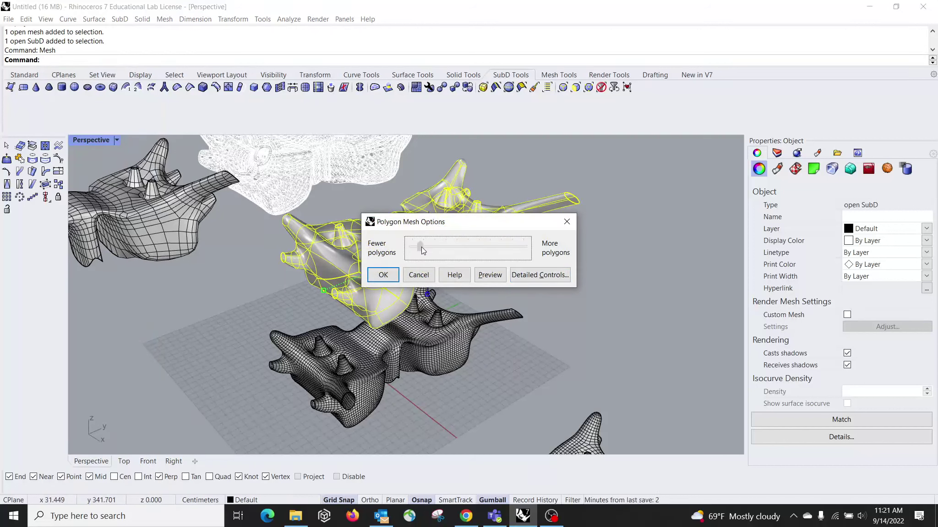
click(383, 274)
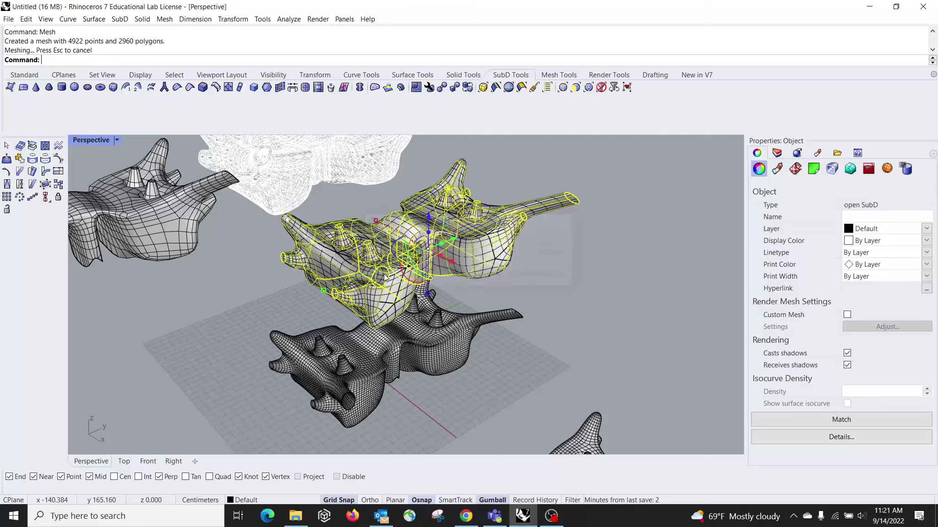
- Move the original SubD away from the new polygon mesh and inspect the mesh's faces beside the denser quad mesh on the grid
drag(409, 271, 635, 339)
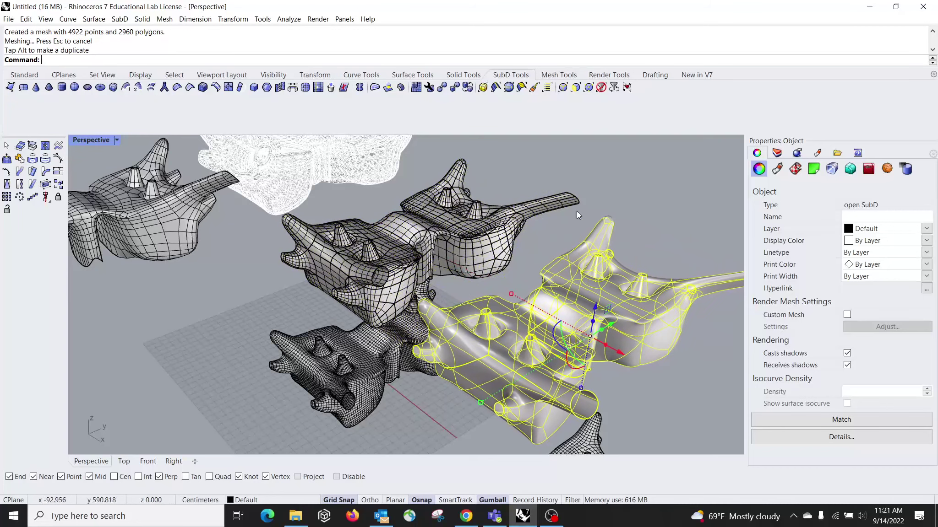
click(609, 193)
right_drag(446, 274, 536, 210)
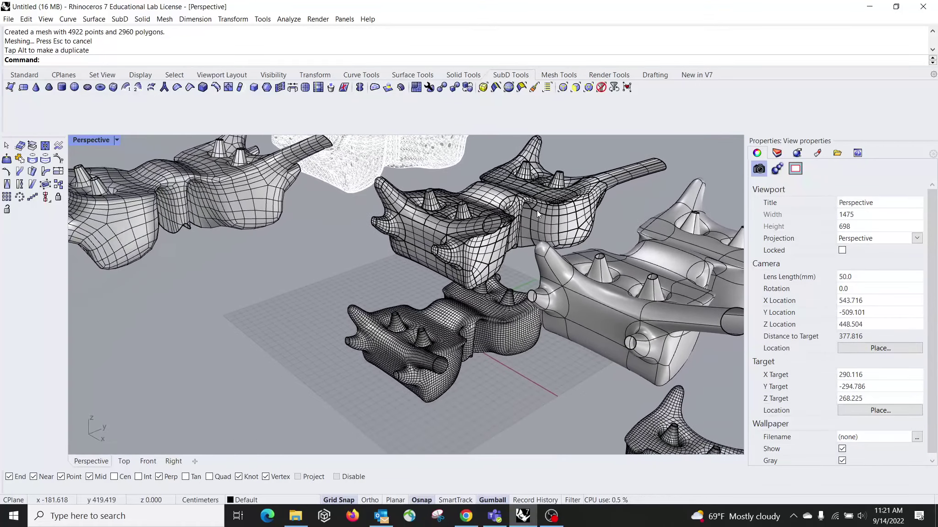
scroll(436, 307, up, 6)
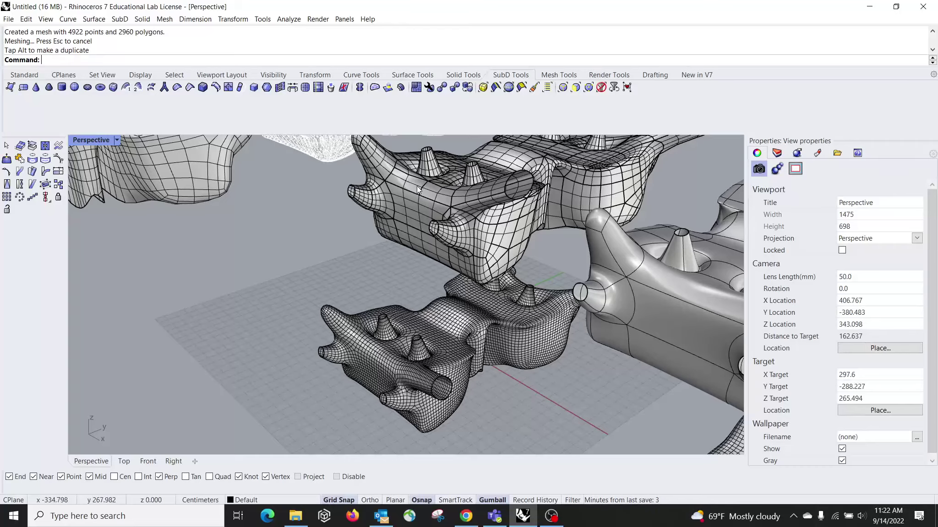
shift+right_drag(434, 252, 382, 277)
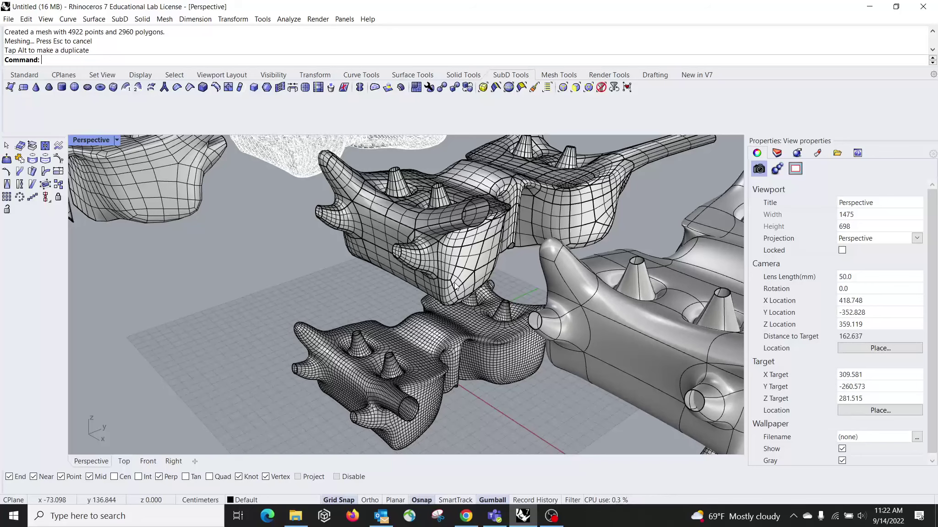
click(437, 250)
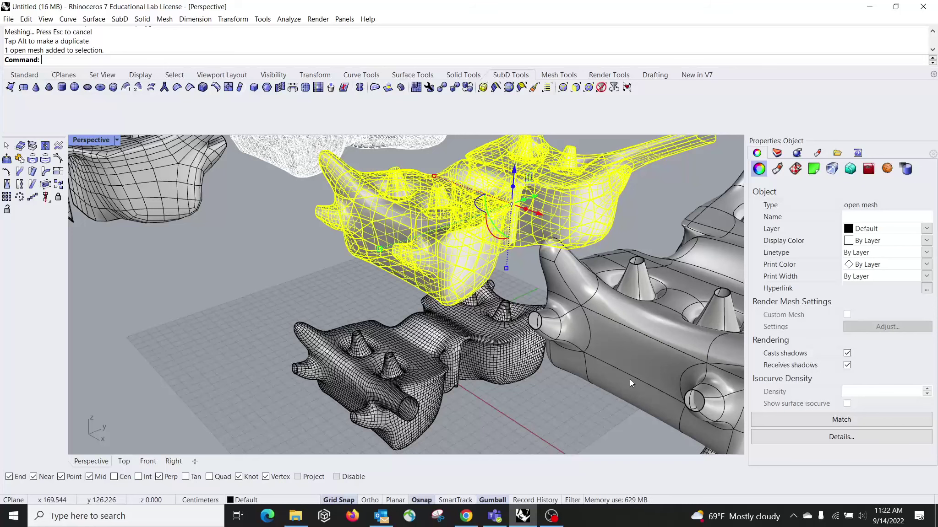
click(563, 404)
shift+right_drag(559, 310, 468, 238)
scroll(468, 238, down, 5)
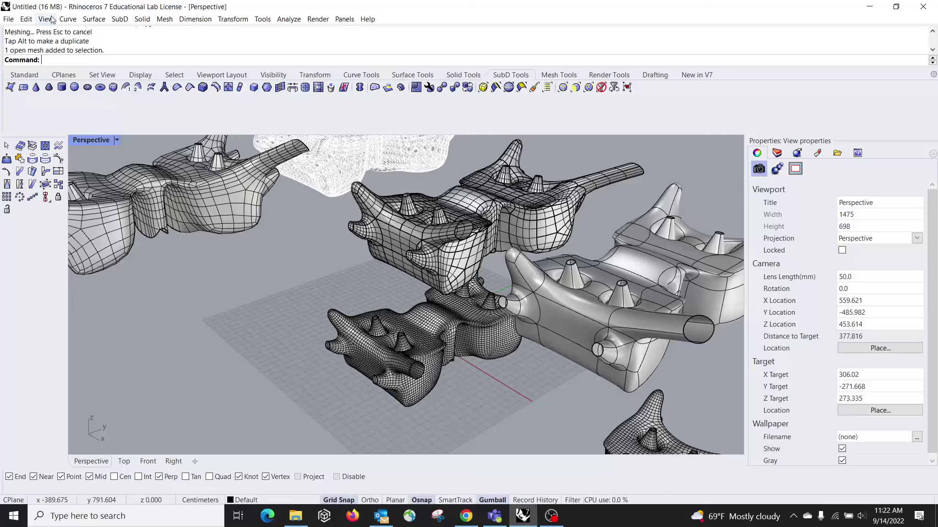
- Draw a straight two-point polyline in the empty space beside the grid, away from the models
click(31, 77)
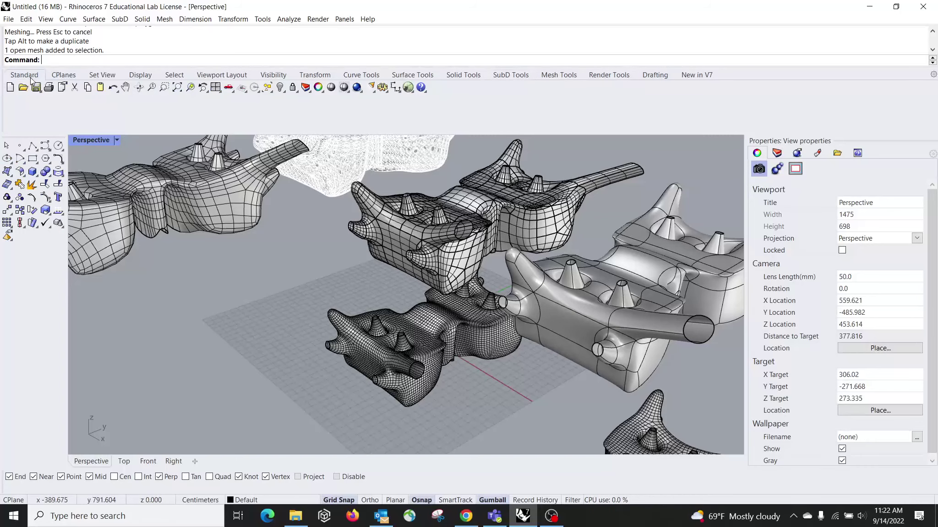
click(32, 146)
click(221, 285)
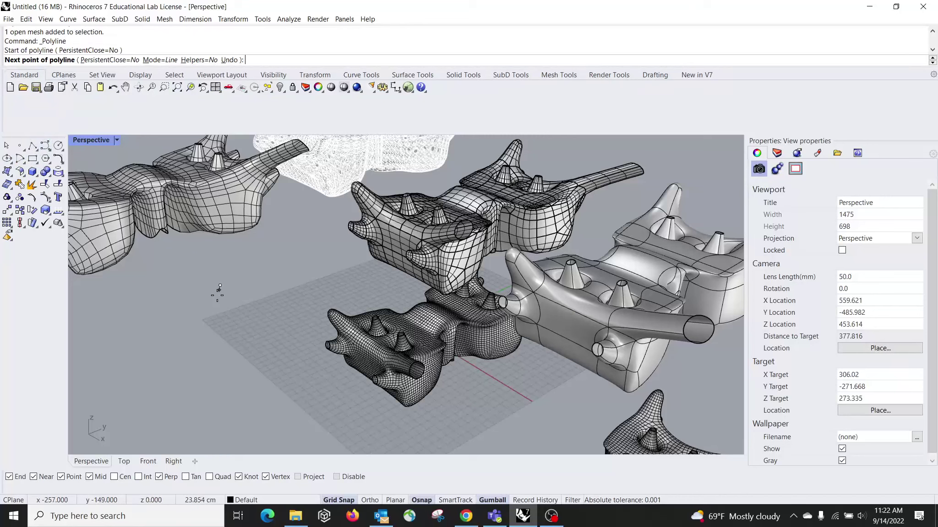
click(256, 372)
key(Return)
- Pipe the new line with a start radius of about 11.4 cm and an end radius of about 40.2 cm
drag(258, 321, 175, 374)
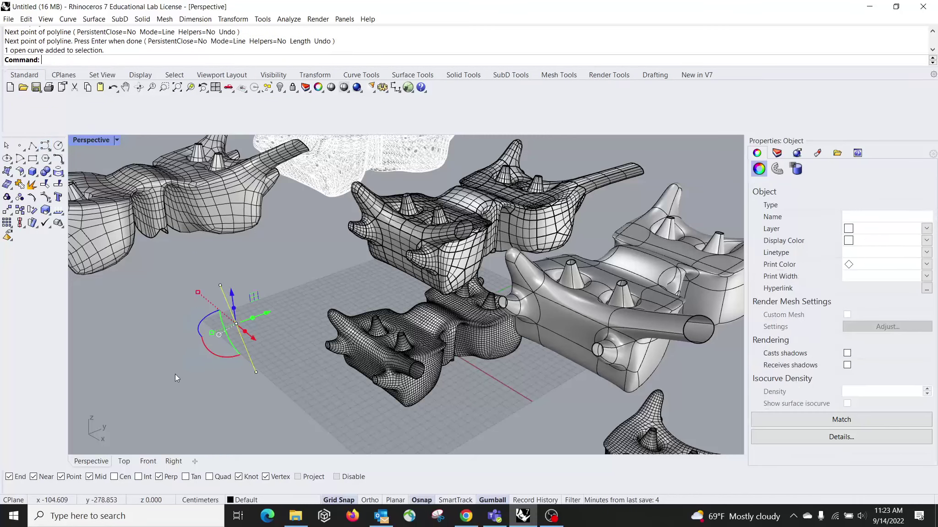
text(Pipe)
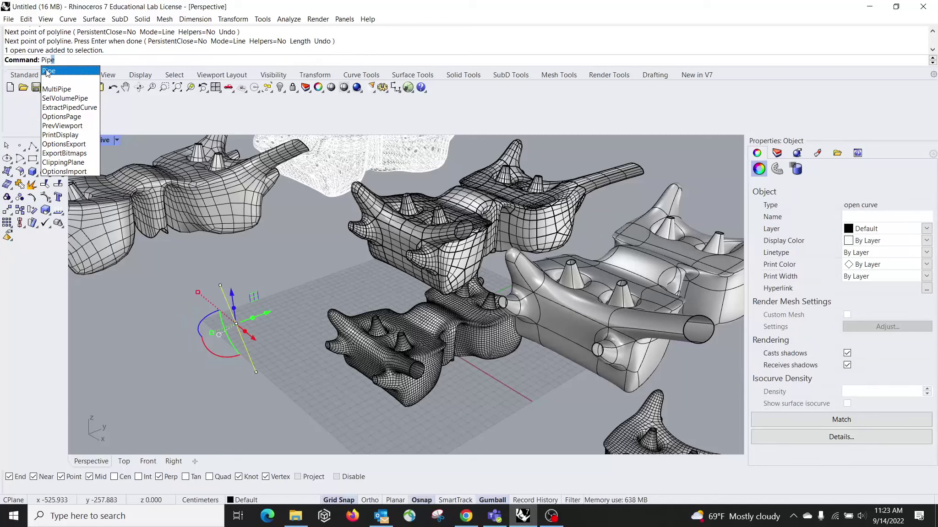
key(Return)
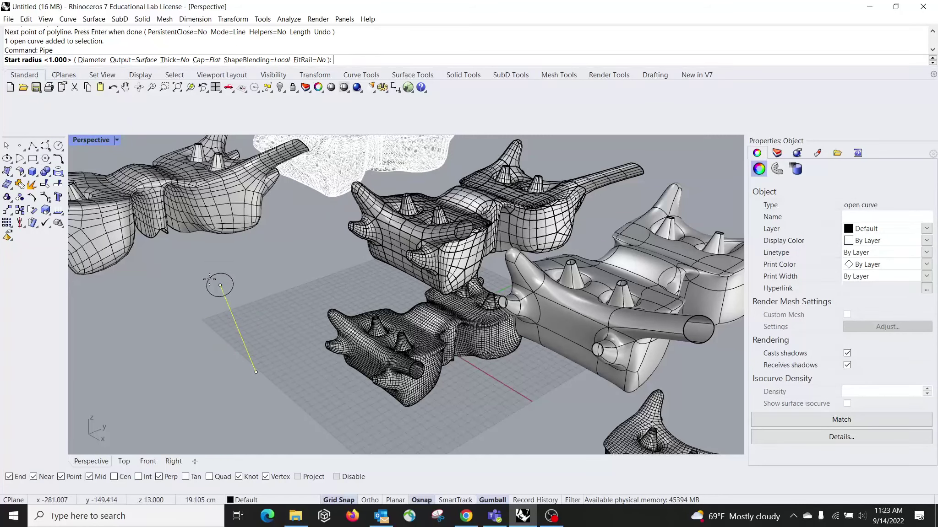
click(227, 285)
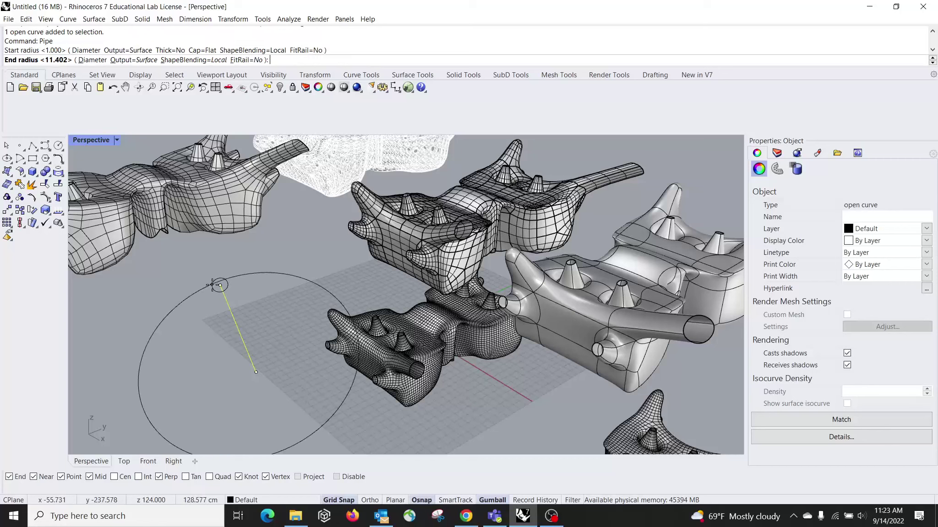
click(256, 342)
key(Return)
- Compare the tapered pipe with the dense quad mesh and delete the pipe together with its centre line
click(336, 290)
right_drag(285, 313, 194, 365)
click(184, 364)
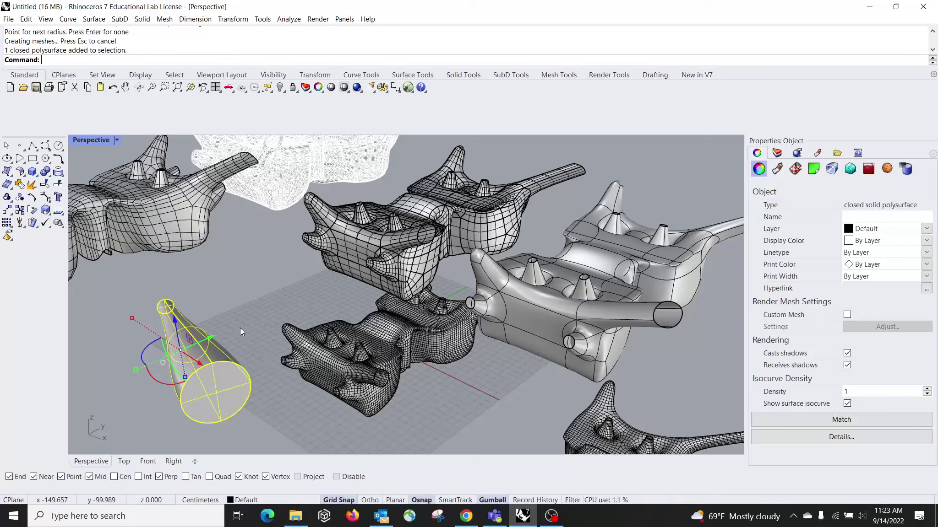
click(385, 351)
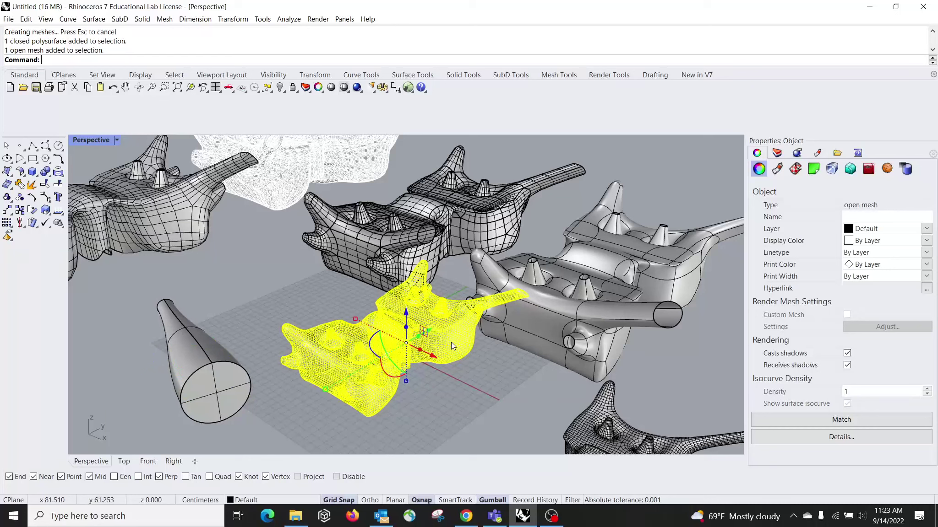
click(250, 305)
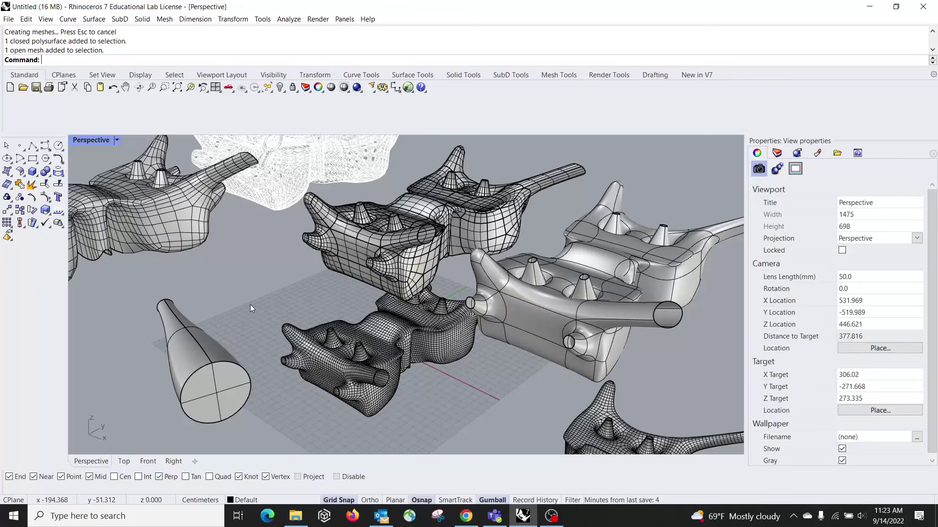
click(193, 380)
key(Delete)
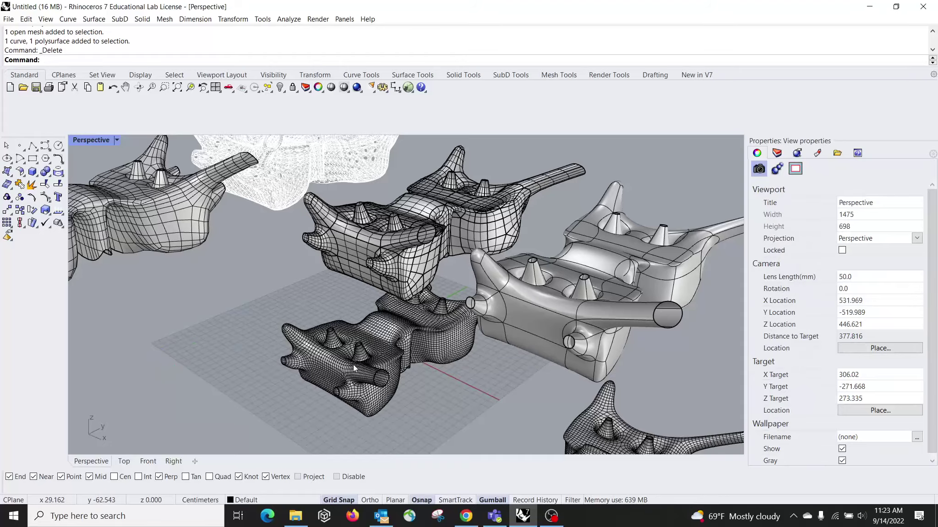
- Extract the wireframe curves of the dense quad mesh on the grid, without skipping objects that generate 10,000 or more curves
right_drag(353, 365, 351, 372)
scroll(351, 372, up, 10)
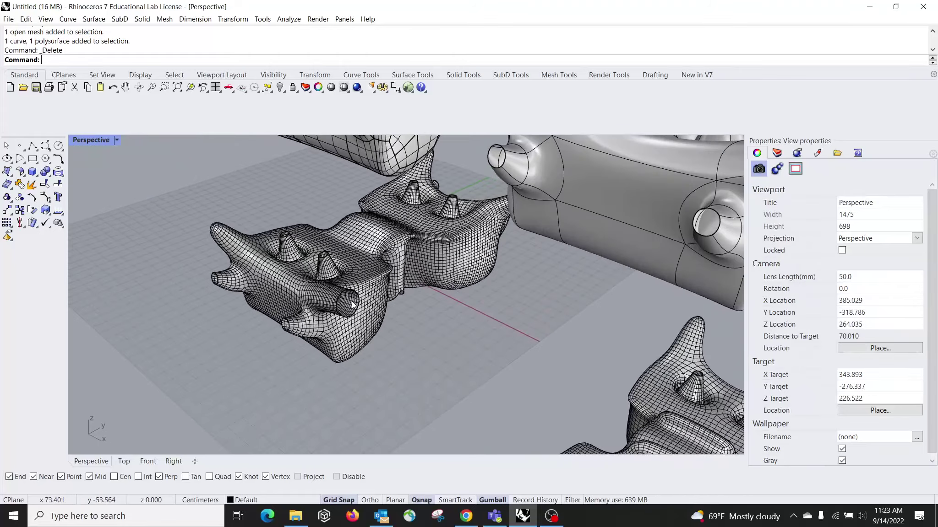
click(364, 282)
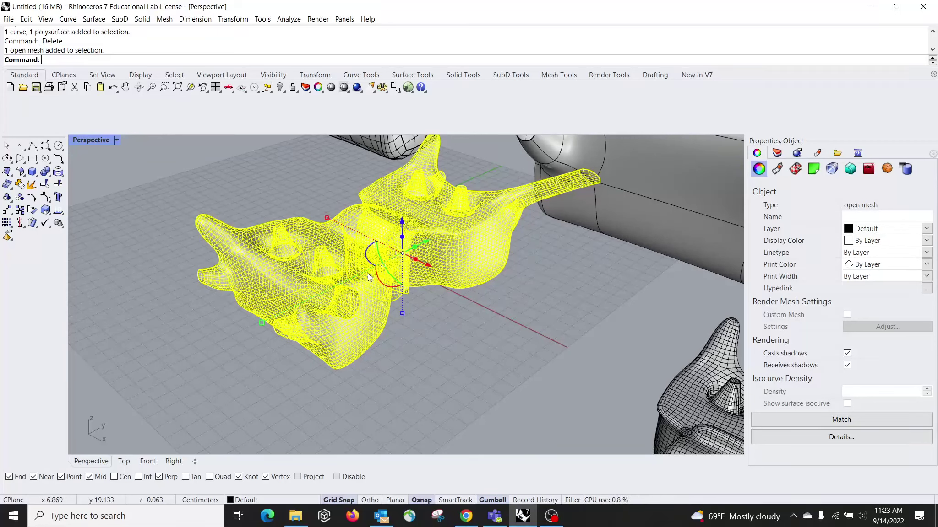
text(ExtractWireframe)
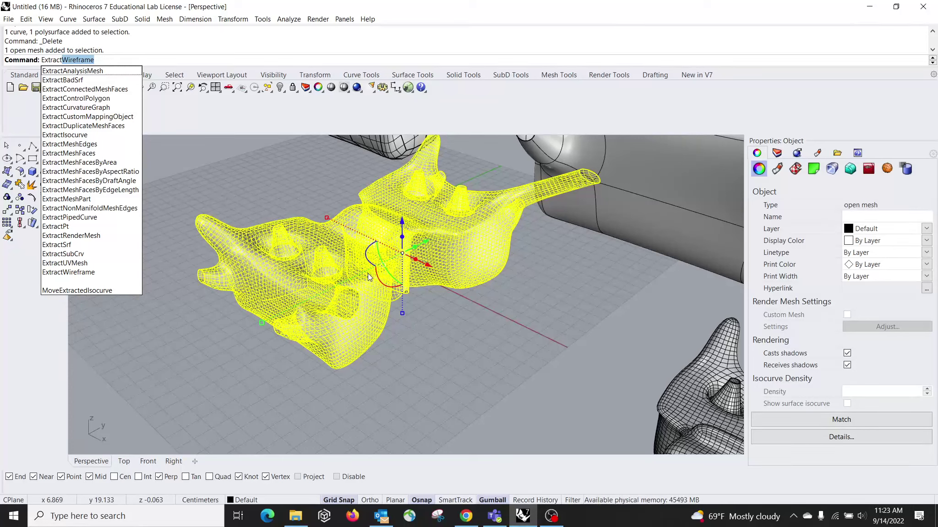
key(Return)
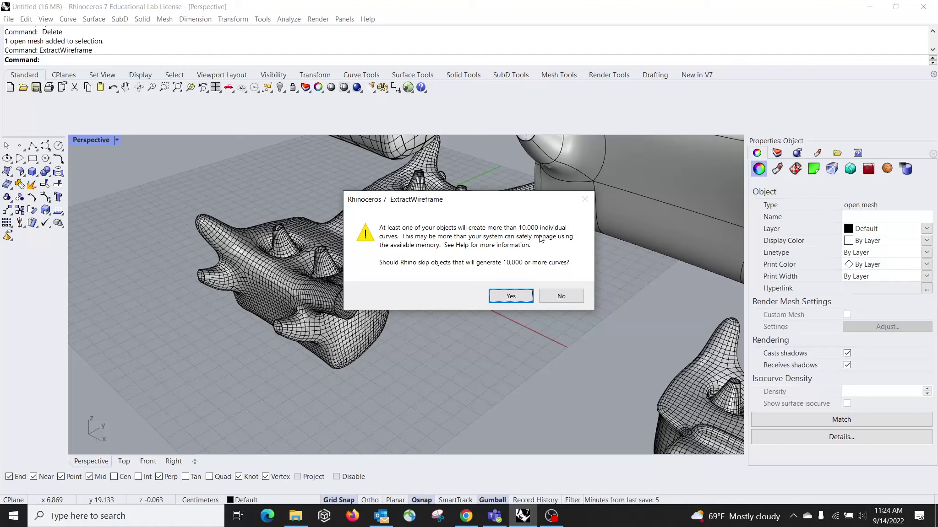
click(568, 297)
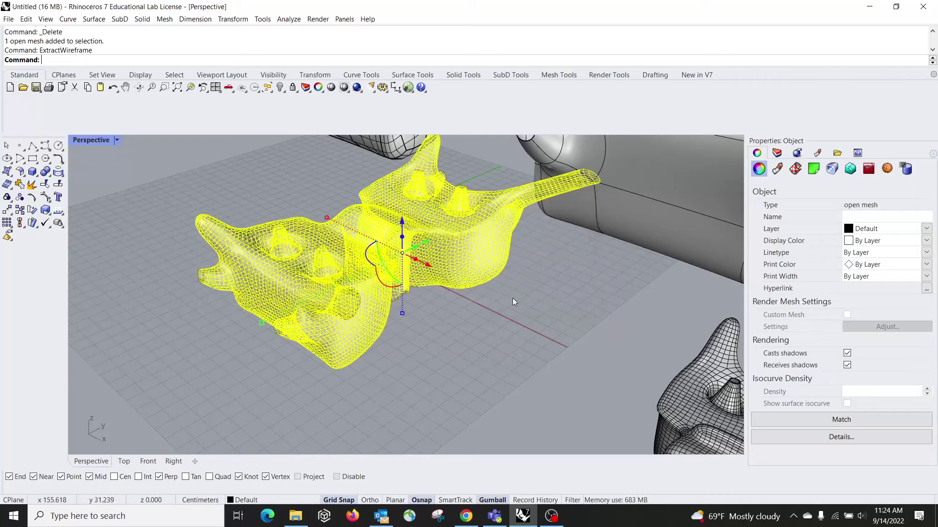
- Move the extracted wireframe curves off the dense quad mesh so they stand beside it
drag(434, 266, 323, 201)
click(476, 351)
right_drag(331, 287, 340, 291)
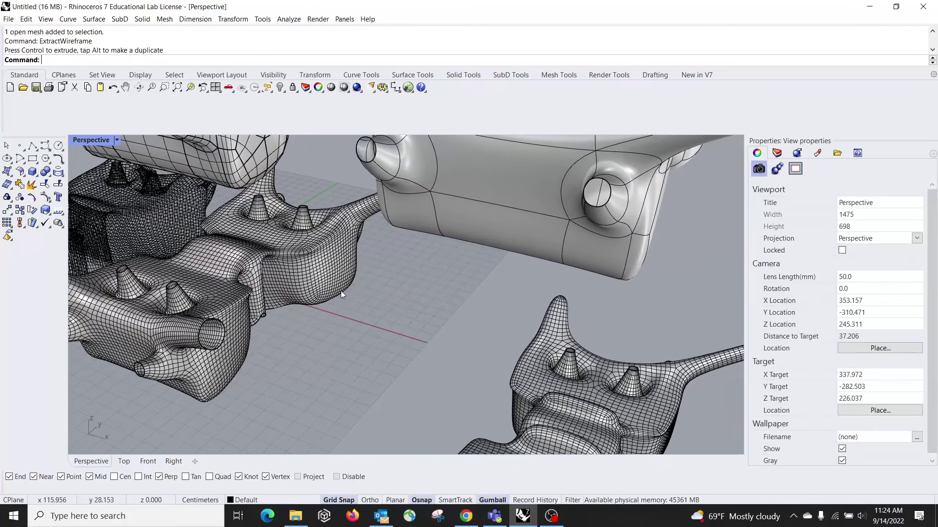
right_drag(261, 248, 244, 245)
- Pick a single curve and a block of curves at the end of the extracted wireframe, and examine its horn tip up close
click(246, 249)
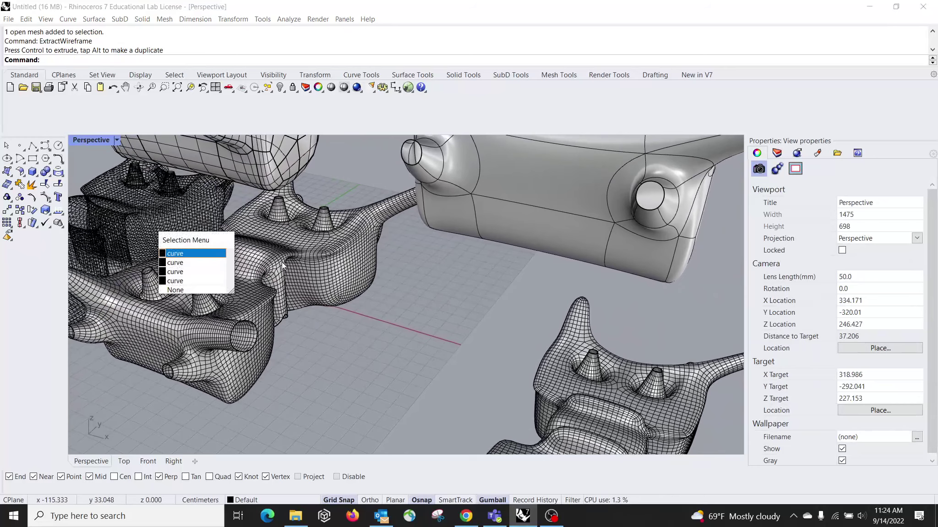
click(191, 272)
right_drag(200, 272, 333, 202)
drag(333, 202, 243, 372)
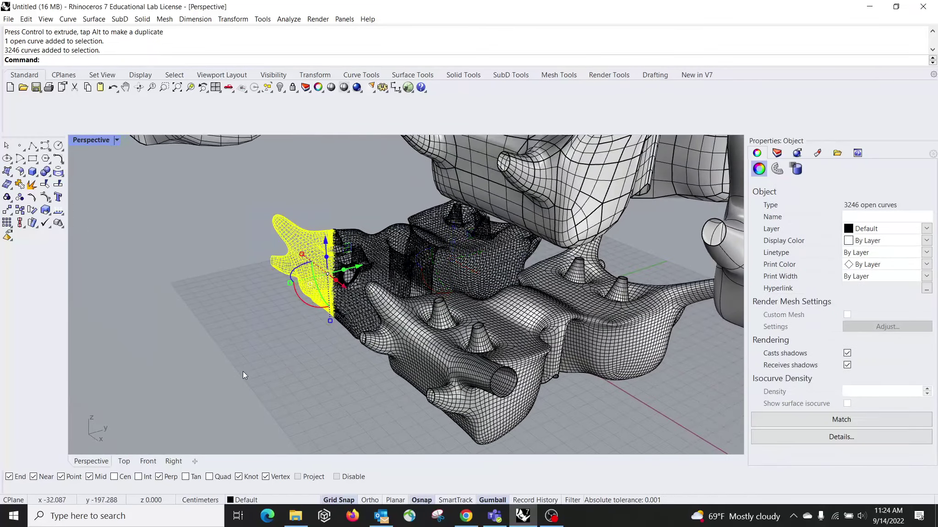
scroll(289, 302, up, 1)
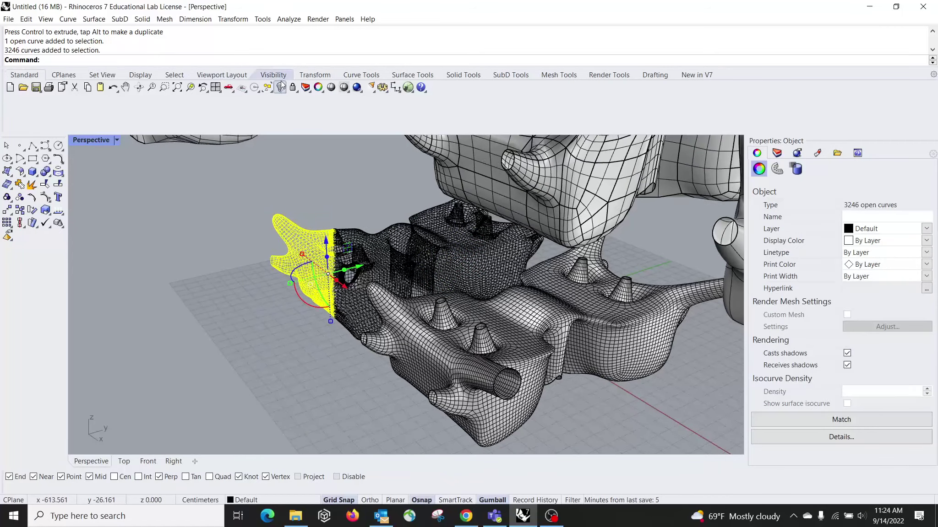
click(191, 87)
key(Escape)
right_drag(310, 243, 322, 222)
scroll(321, 221, up, 10)
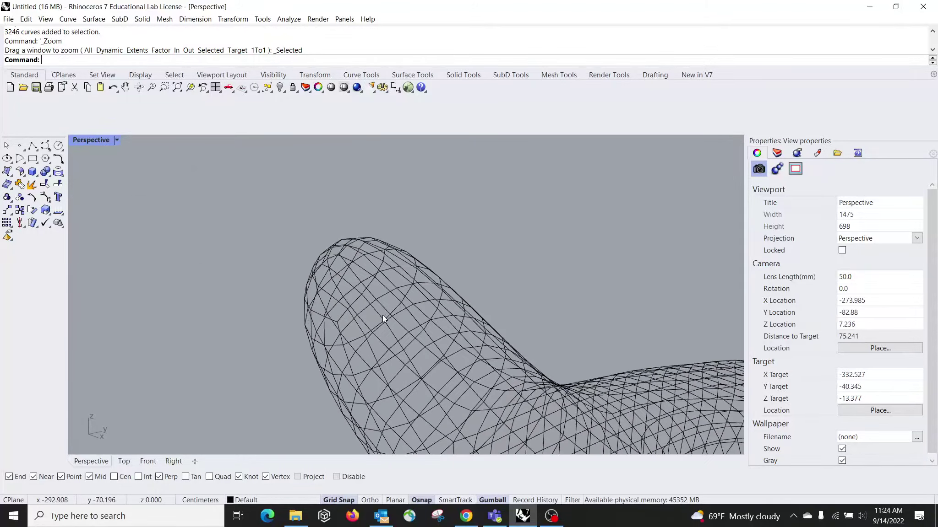
- Try piping the wireframe curves at the horn tip with a diameter of 10, and undo the pipes
drag(430, 174, 284, 329)
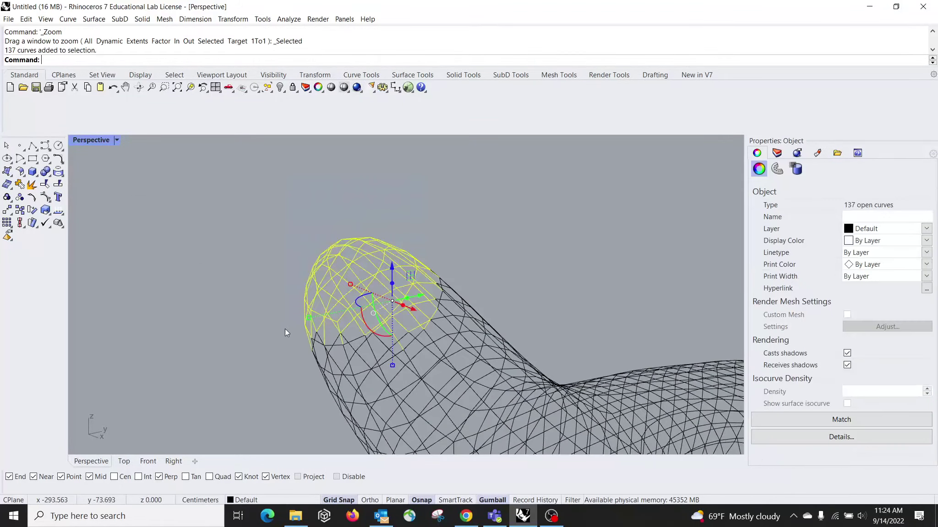
text(Pil)
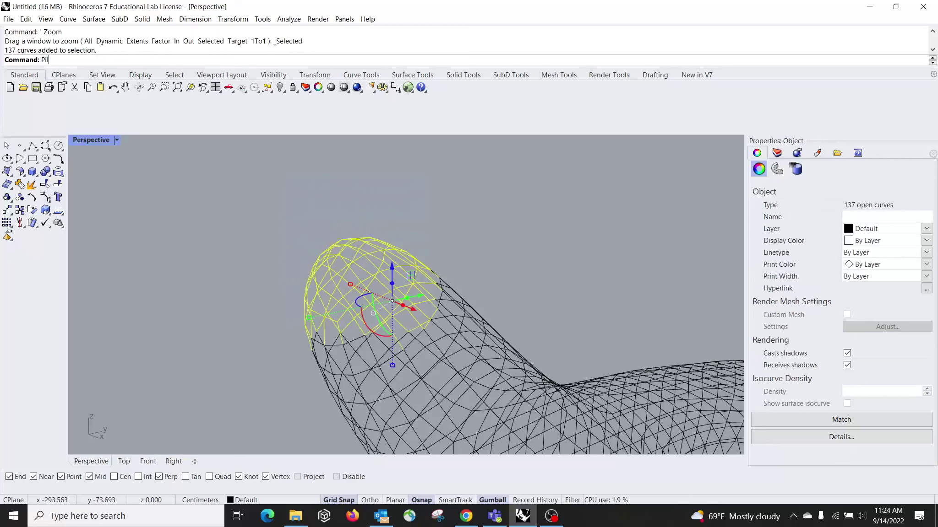
text(pe)
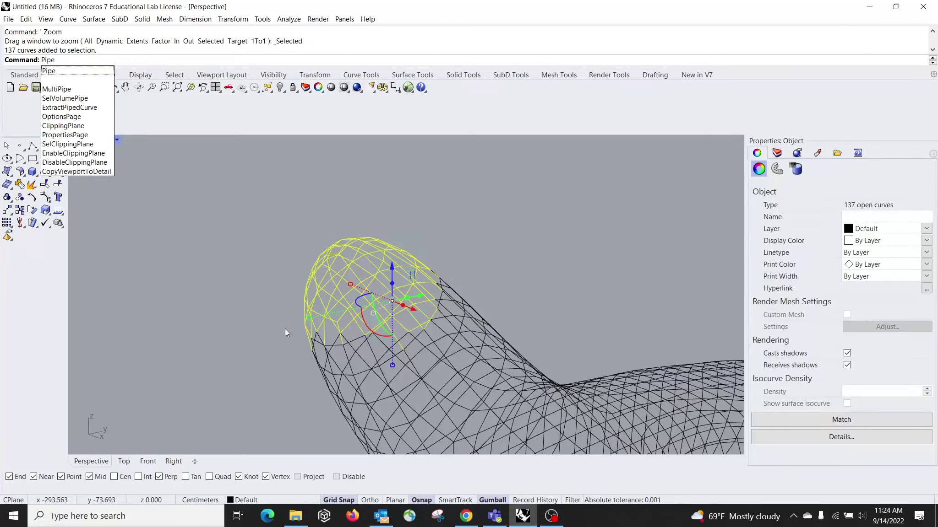
key(Return)
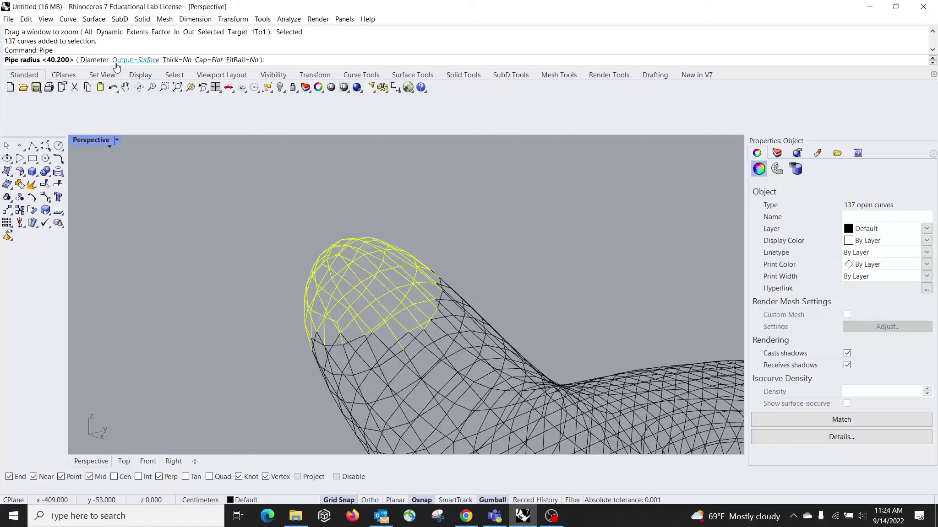
click(94, 60)
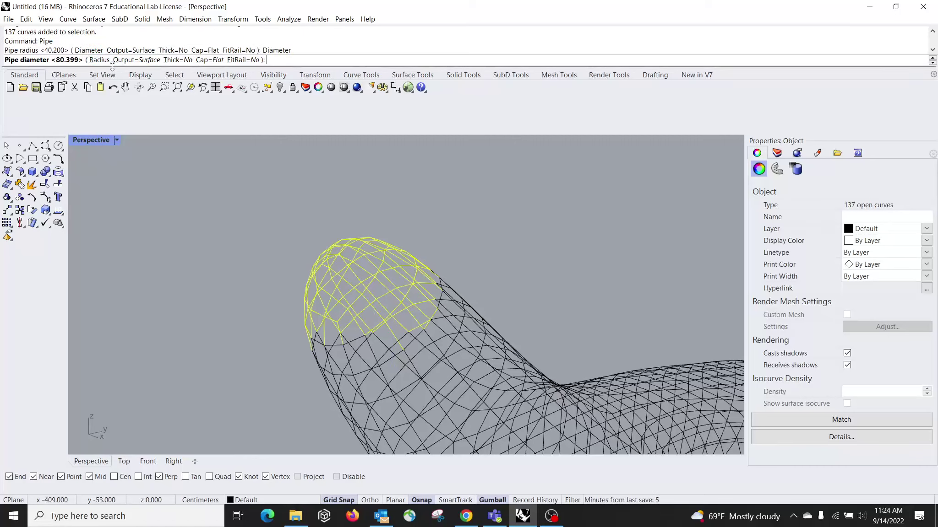
text(10)
key(Return)
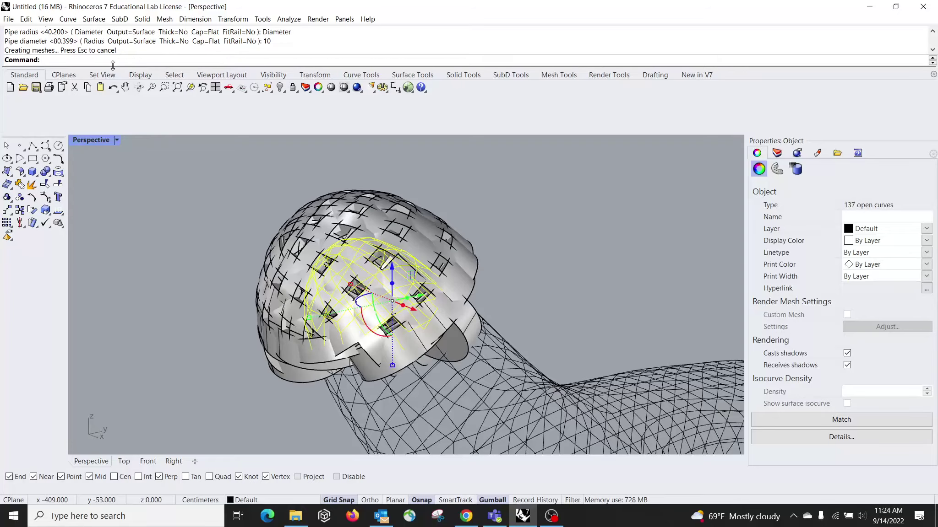
right_drag(321, 319, 294, 290)
key(ctrl+z)
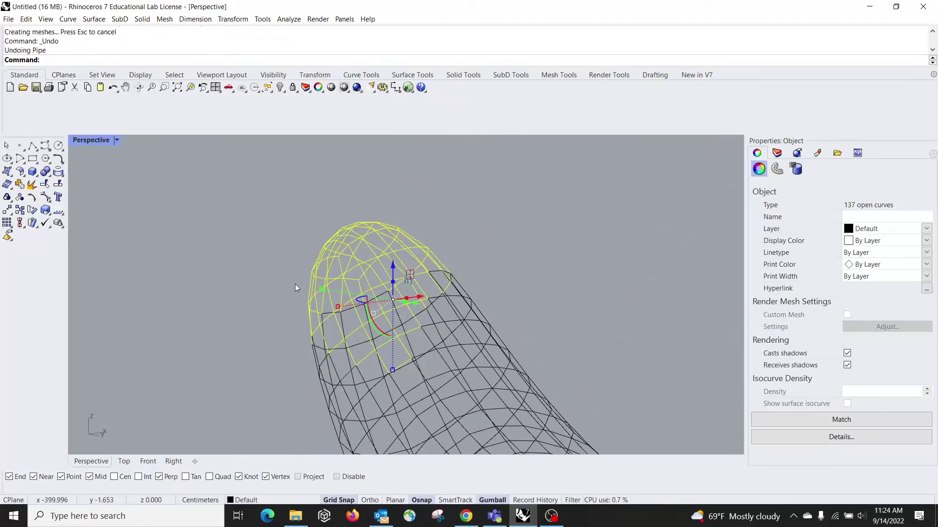
- Pipe the selected horn-tip curves with a radius of 1
text(Pipe)
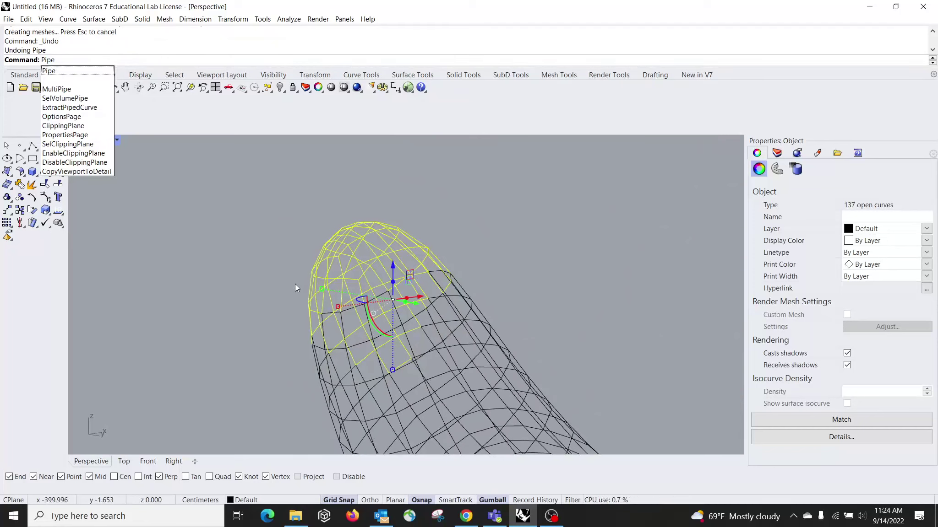
key(Return)
click(105, 62)
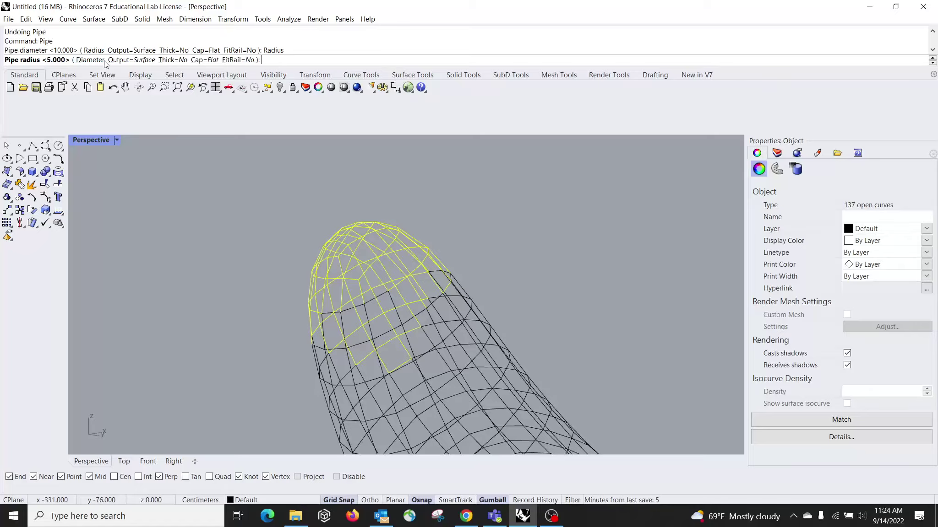
text(1)
key(Return)
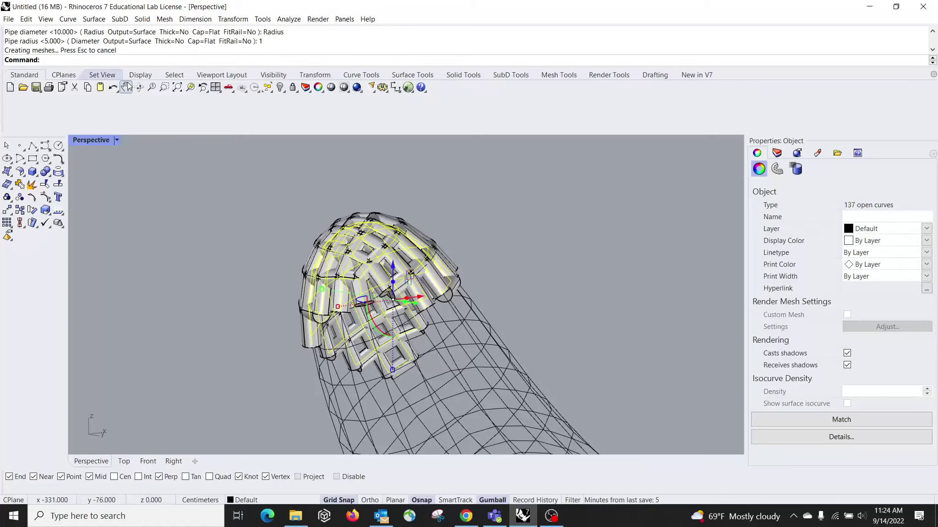
- Inspect the pipe joints and openings at the horn tip from below, from a distance and up close
click(171, 158)
right_drag(287, 341, 264, 296)
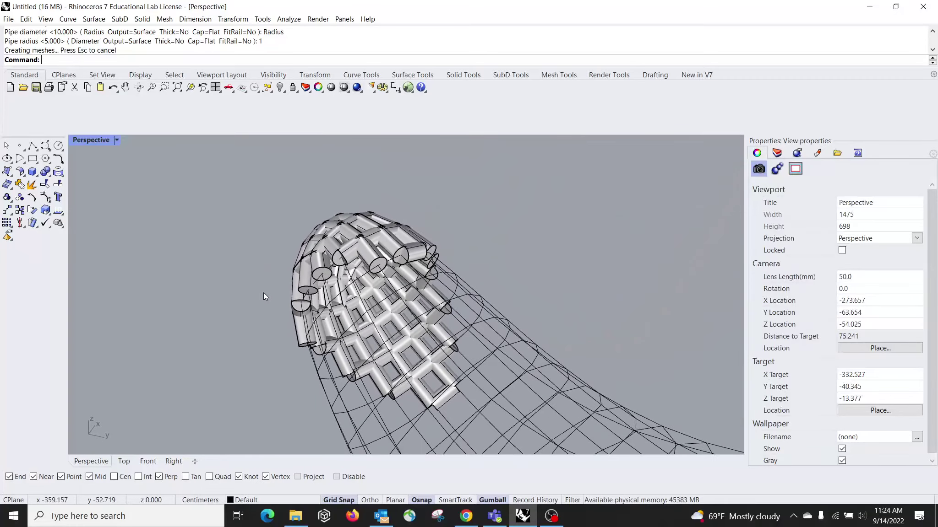
scroll(422, 317, down, 12)
right_drag(401, 316, 411, 332)
scroll(410, 329, up, 6)
scroll(411, 330, down, 4)
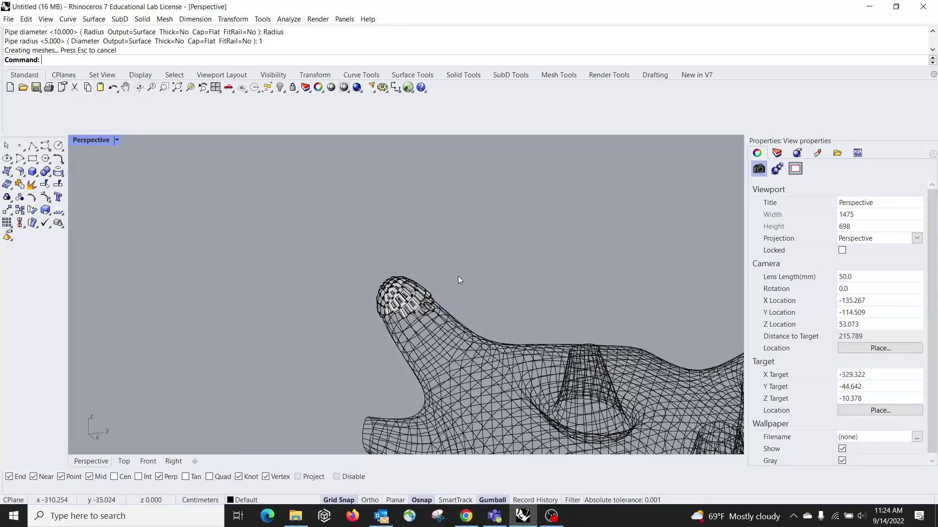
scroll(412, 307, up, 10)
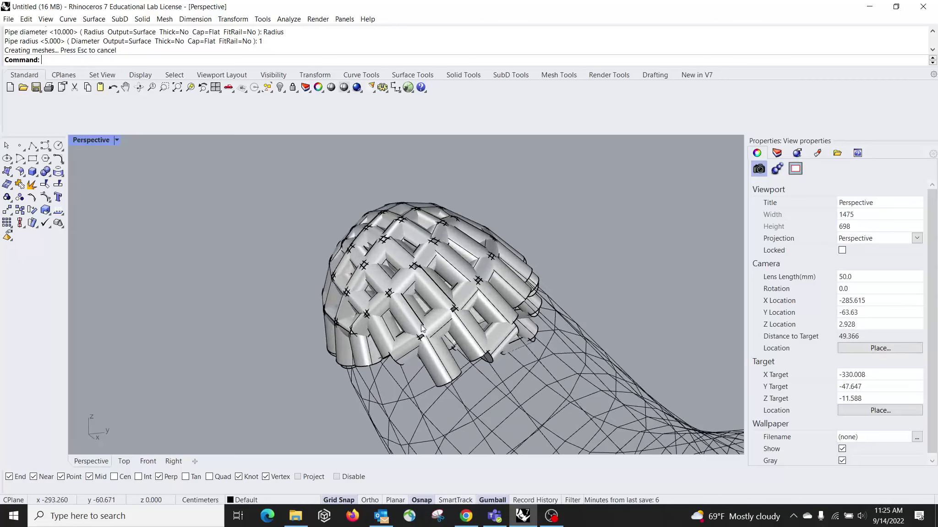
- Undo the radius 1 pipes at the horn tip and bring up the SubD tools
key(ctrl+z)
right_drag(342, 298, 233, 215)
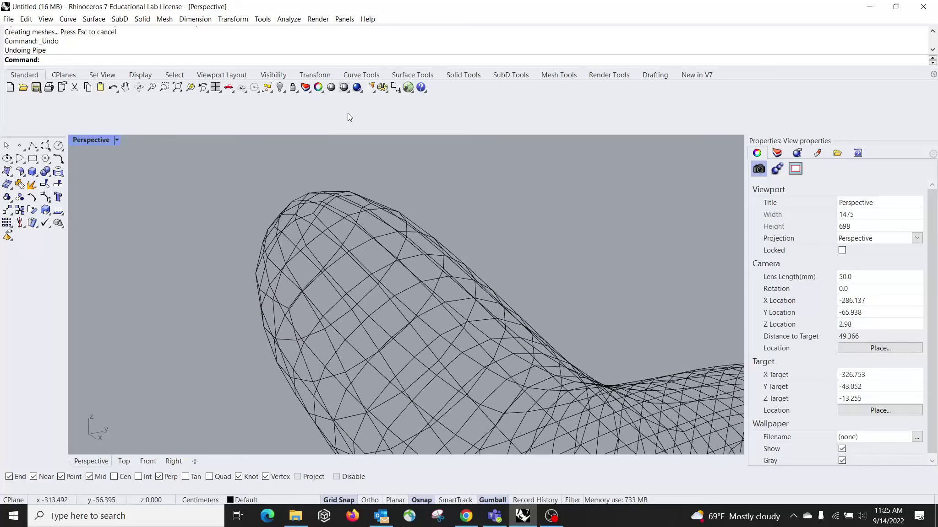
click(502, 75)
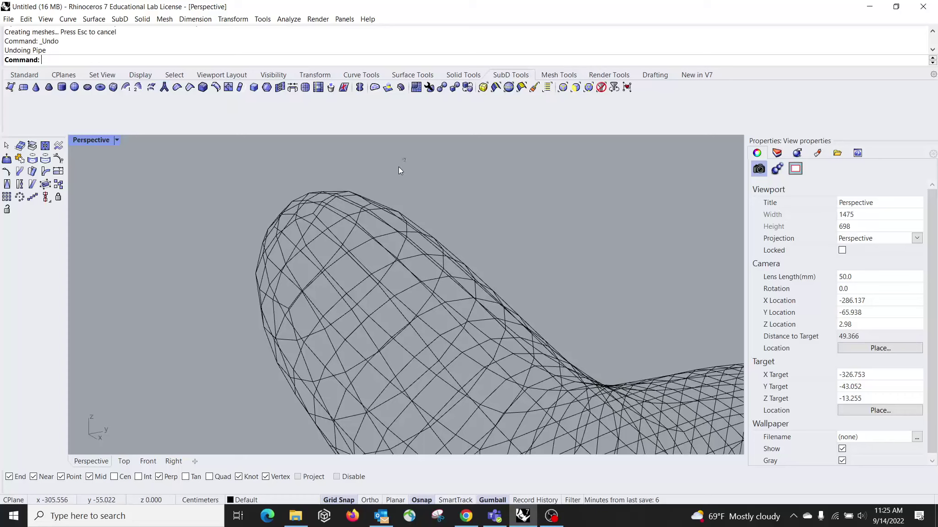
- Create a MultiPipe from the horn-tip wireframe curves with radius 1, capped ends and 0 strut divisions
drag(228, 292, 230, 292)
drag(426, 172, 232, 295)
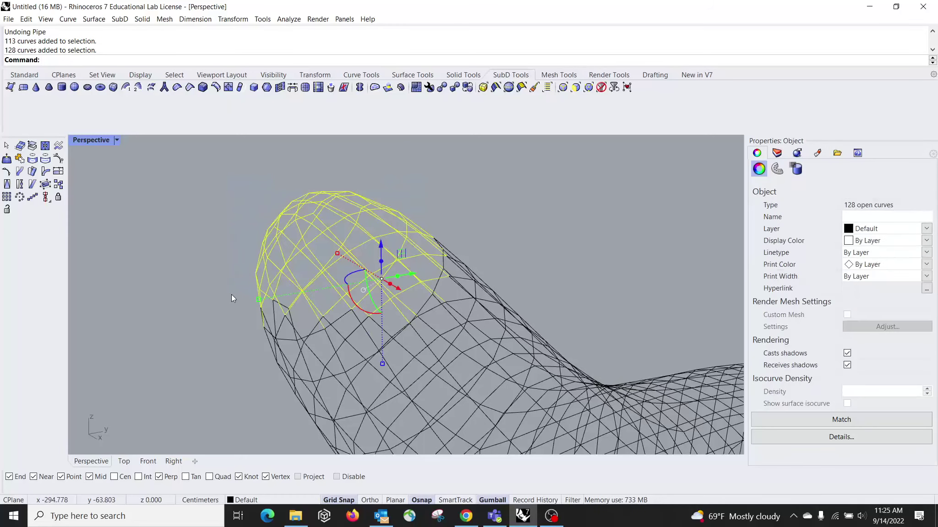
click(164, 88)
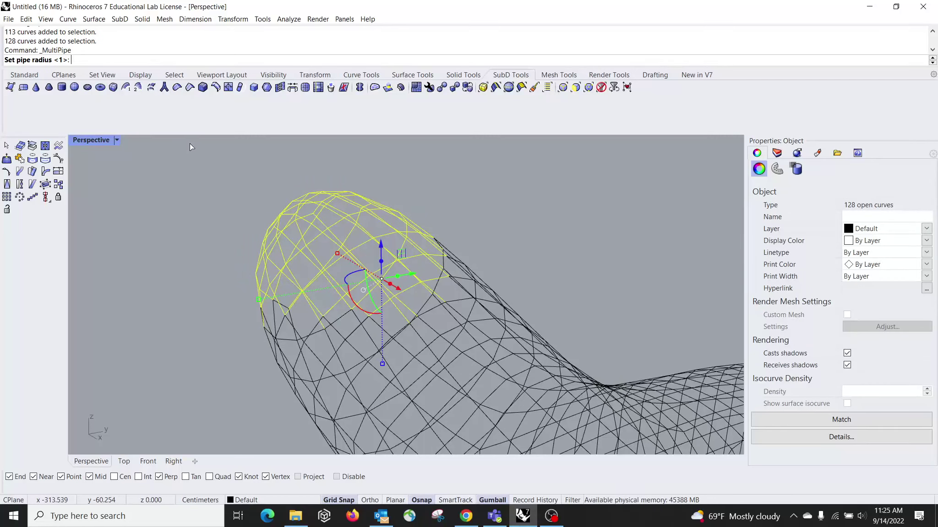
key(Return)
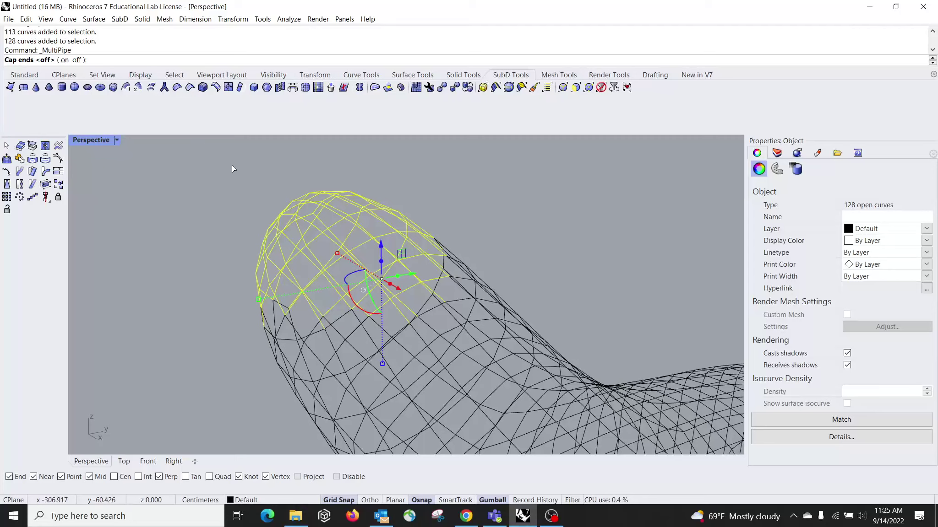
click(64, 60)
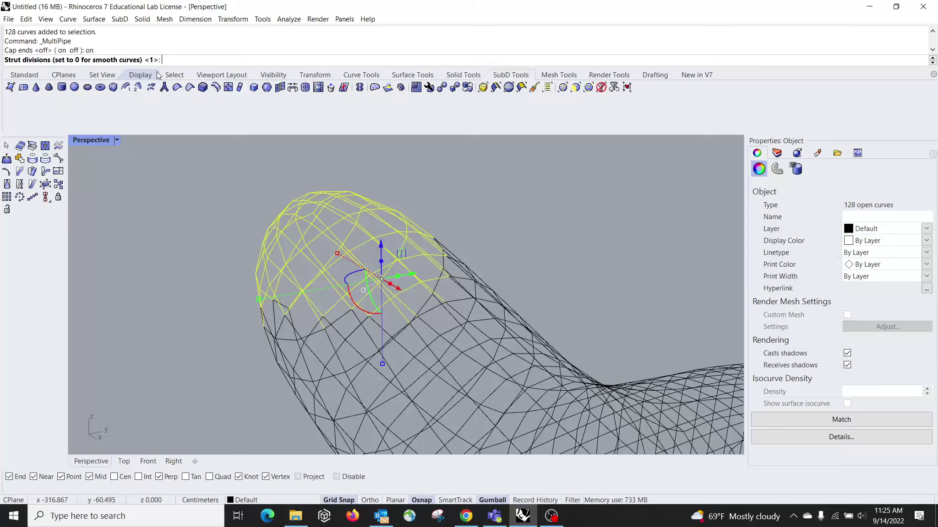
text(0)
key(Return)
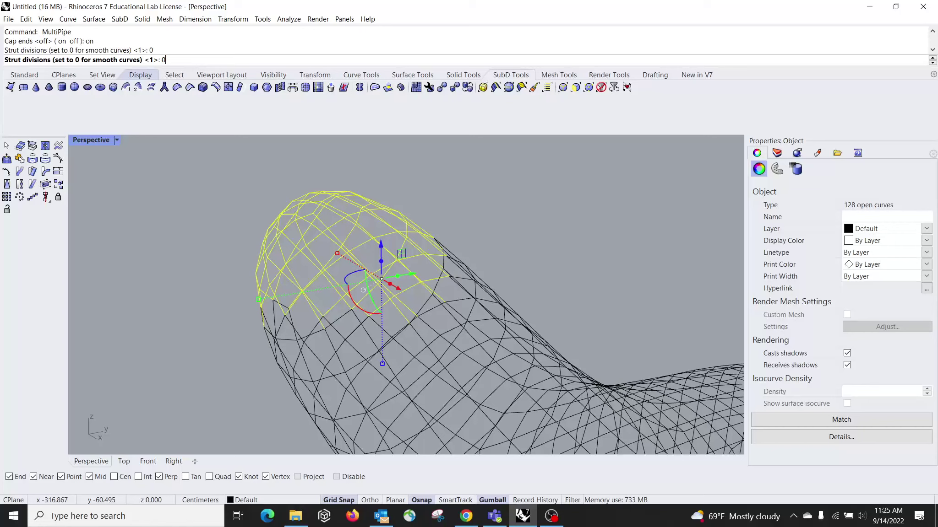
click(214, 206)
- Examine the MultiPipe result at the horn tip for smooth joints, openings and capped ends, from several sides, up close and from a distance
mouse_move(214, 206)
right_down()
mouse_move(326, 326)
mouse_move(277, 301)
mouse_move(273, 176)
mouse_move(199, 194)
right_up()
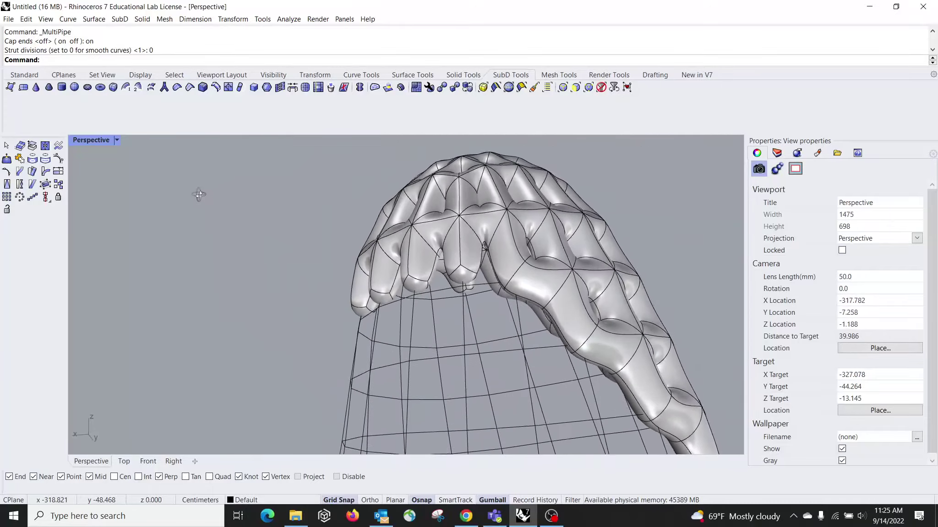
right_drag(498, 262, 398, 226)
shift+right_drag(413, 289, 365, 225)
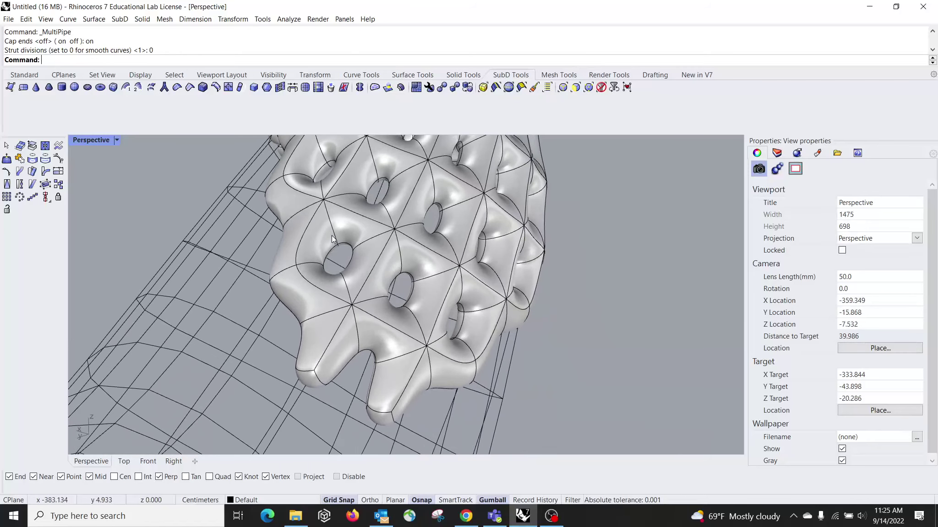
shift+right_drag(384, 238, 400, 252)
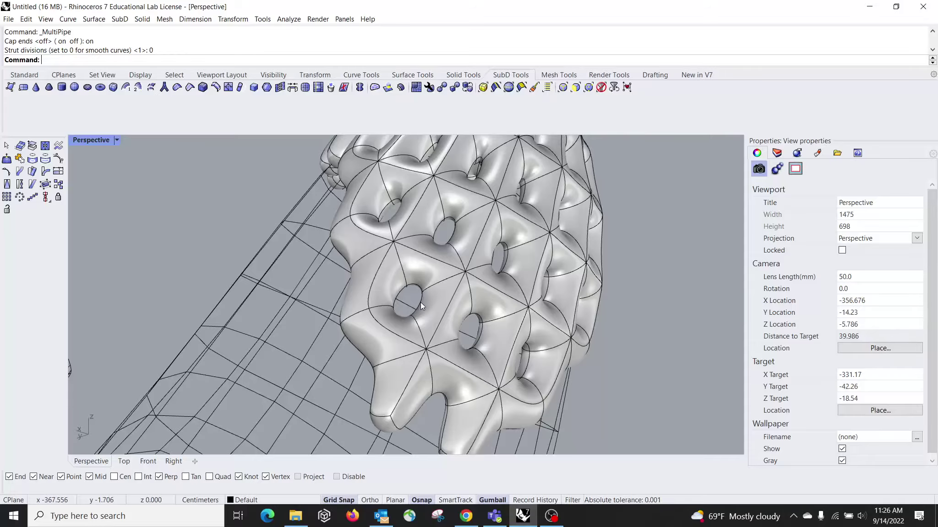
right_drag(386, 335, 347, 279)
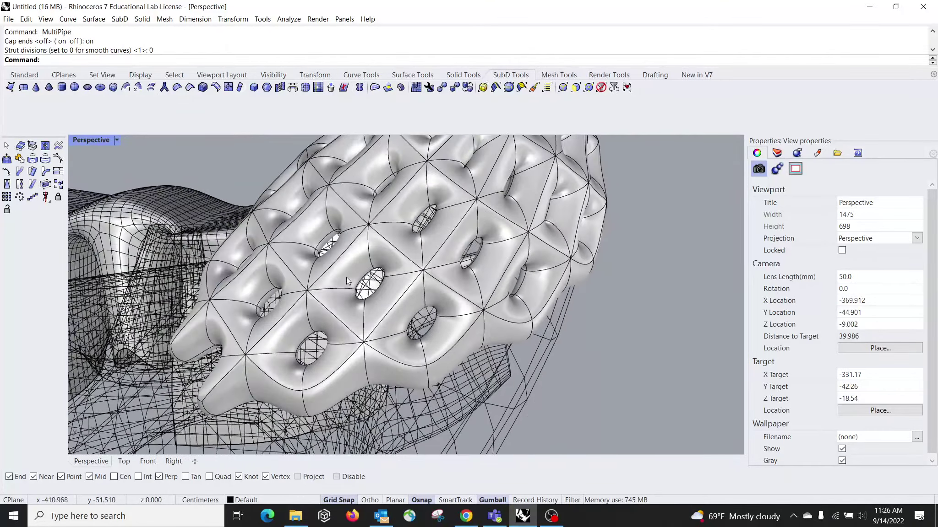
click(347, 219)
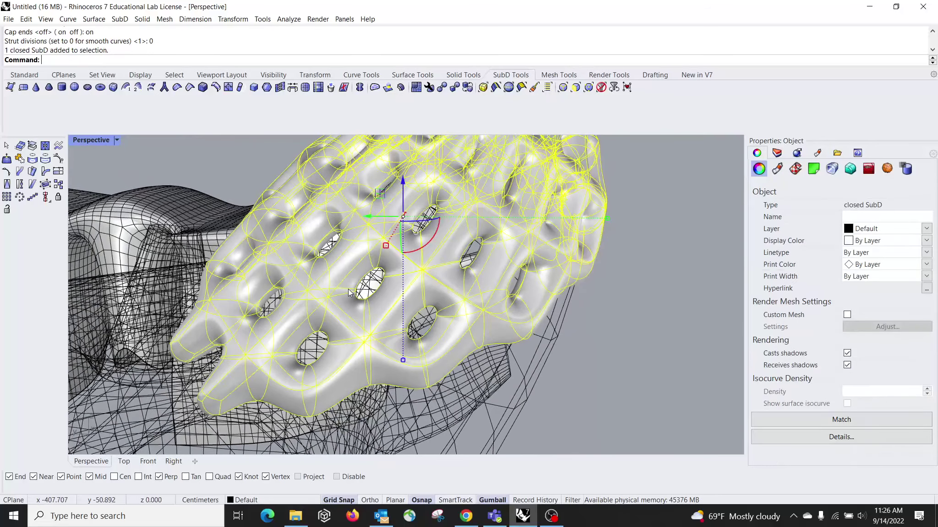
right_drag(348, 289, 557, 306)
click(632, 307)
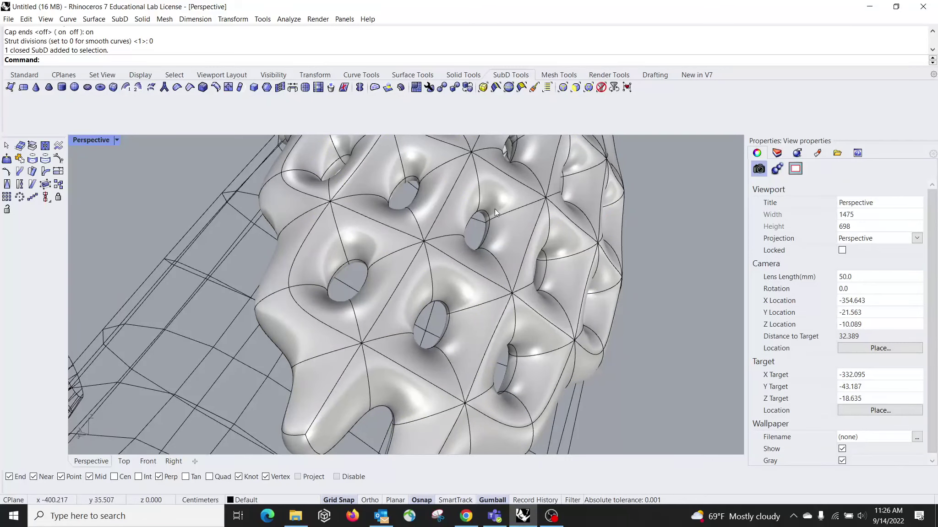
scroll(441, 300, down, 5)
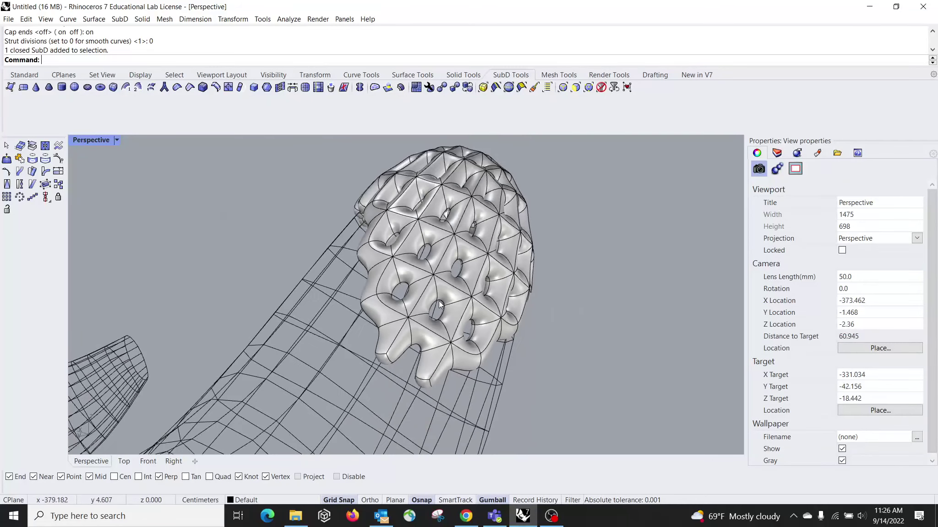
right_drag(441, 300, 353, 270)
scroll(390, 236, up, 6)
right_drag(402, 237, 423, 274)
scroll(421, 287, down, 10)
right_drag(412, 315, 526, 331)
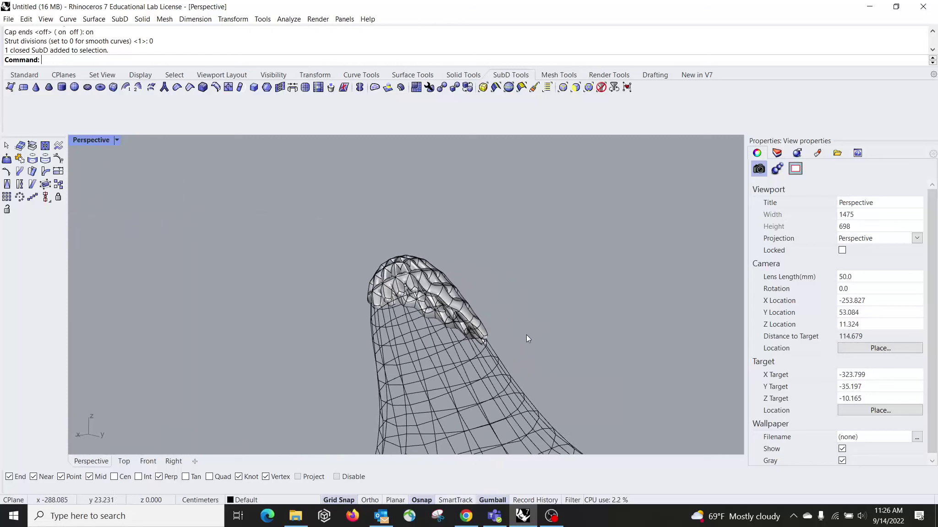
- Undo the MultiPipe at the horn tip, launch Grasshopper and dismiss its getting-started window
key(ctrl+z)
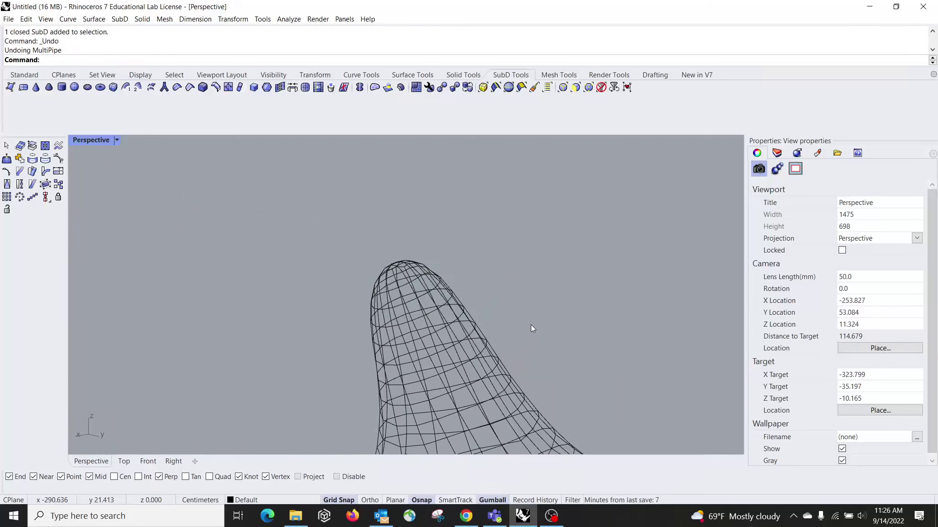
text(Grasshopper)
key(Return)
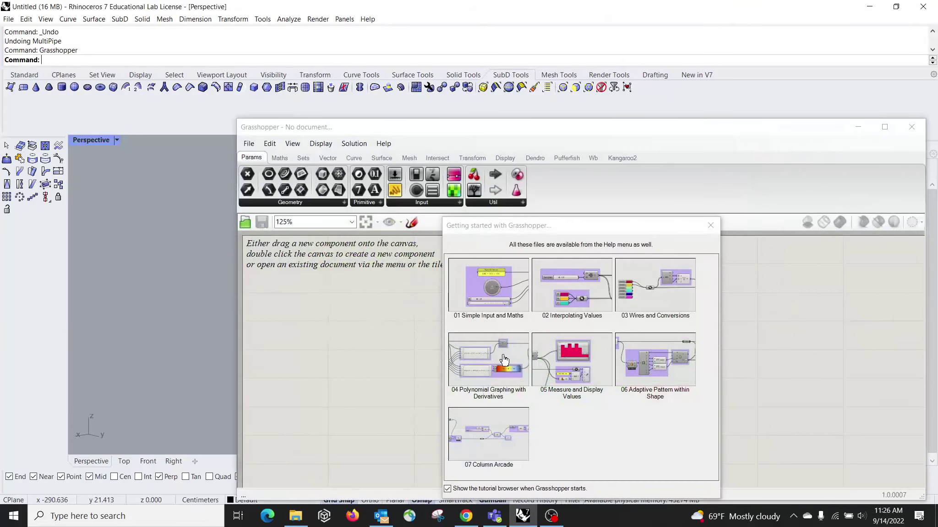
click(708, 228)
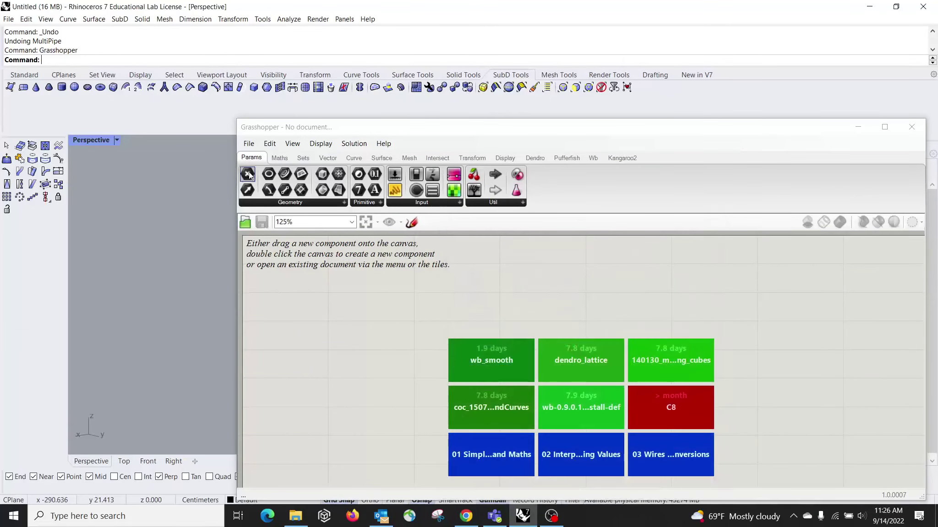
- Open the recent Grasshopper definition wb_smooth.gh
click(249, 144)
mouse_move(280, 185)
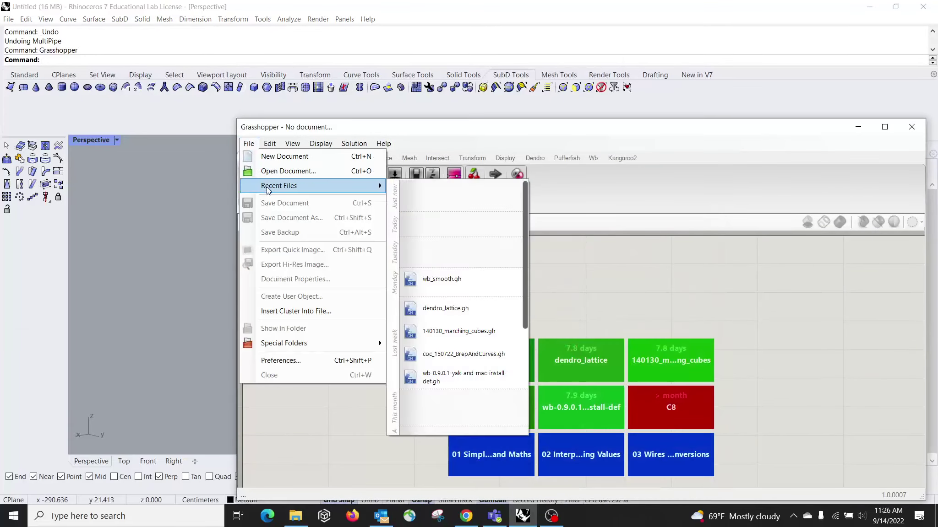
click(455, 276)
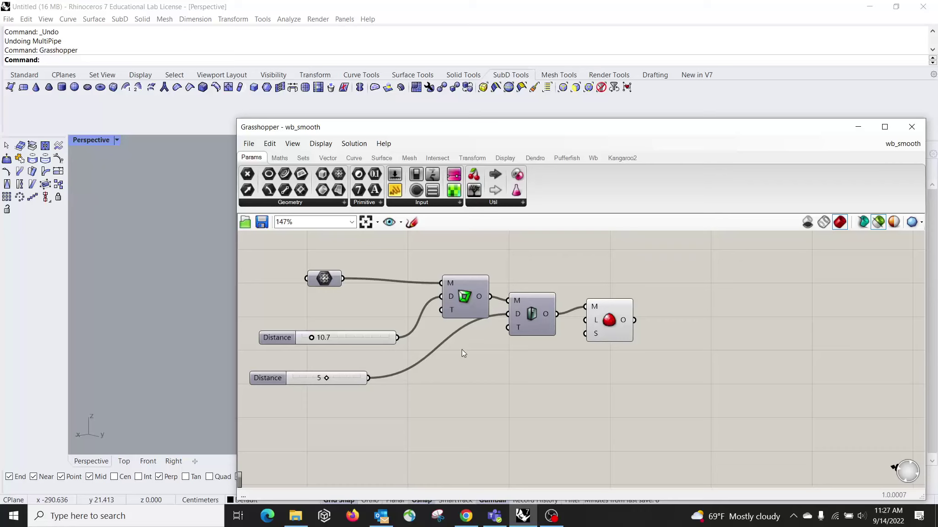
- Shift the Mesh parameter and the Weaverbird Picture Frame component slightly, and select the thickening component that follows the frame
scroll(341, 254, up, 3)
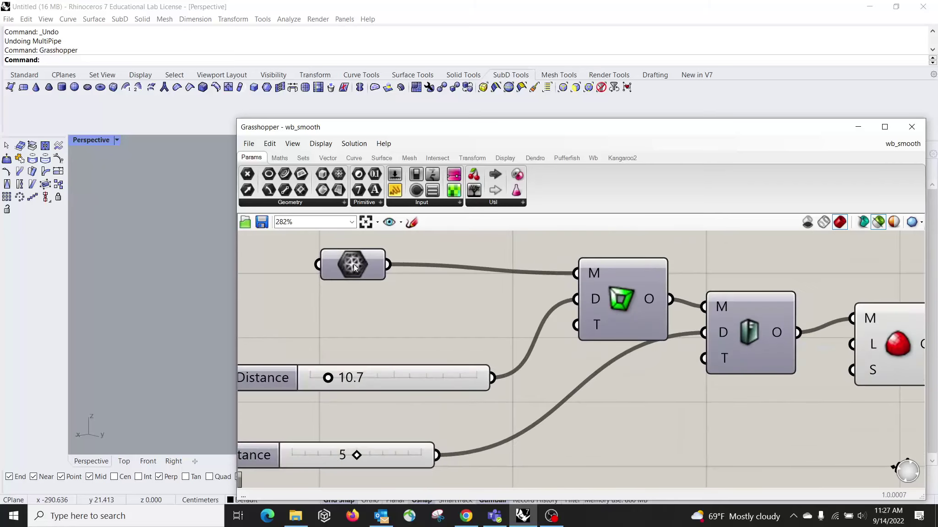
click(324, 304)
drag(325, 304, 350, 281)
drag(625, 313, 601, 308)
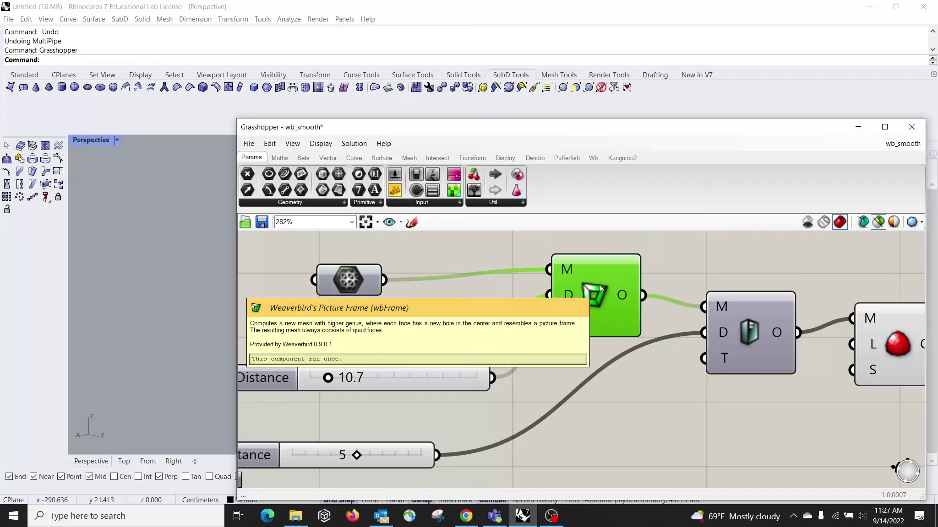
click(745, 326)
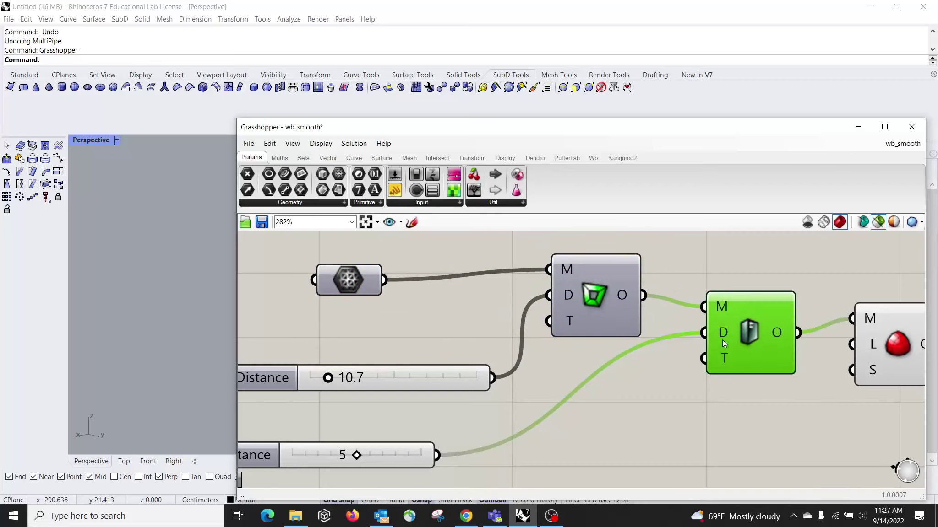
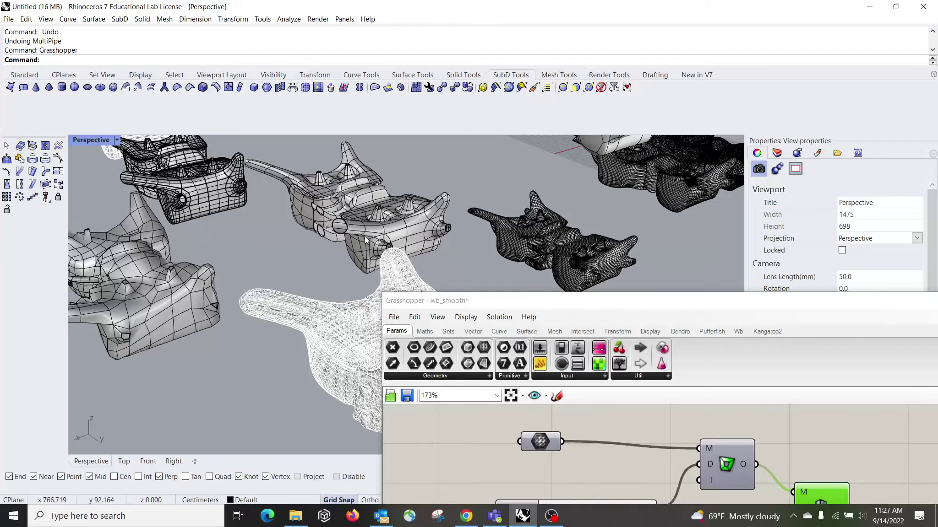
- Find the open quad mesh near the ground grid among the models and assign it to the definition's Mesh parameter
right_drag(365, 240, 475, 187)
click(439, 236)
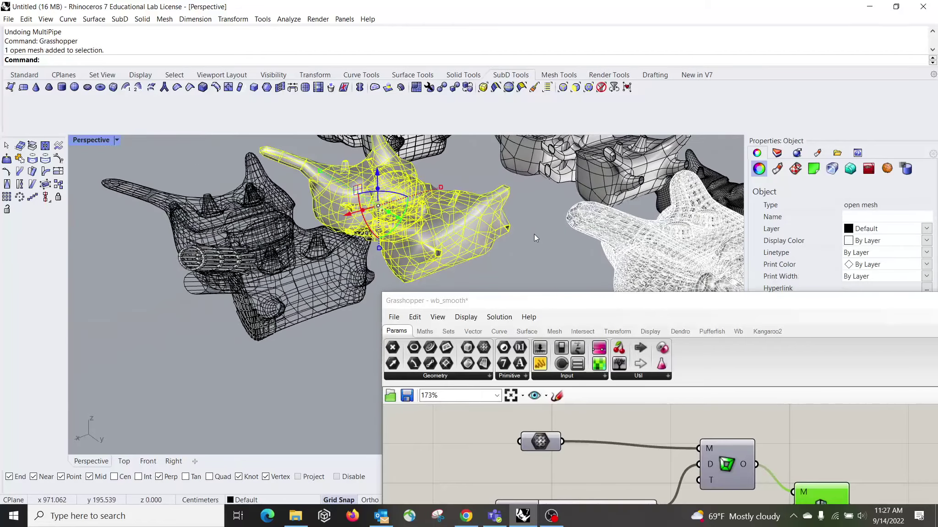
right_drag(533, 225, 389, 272)
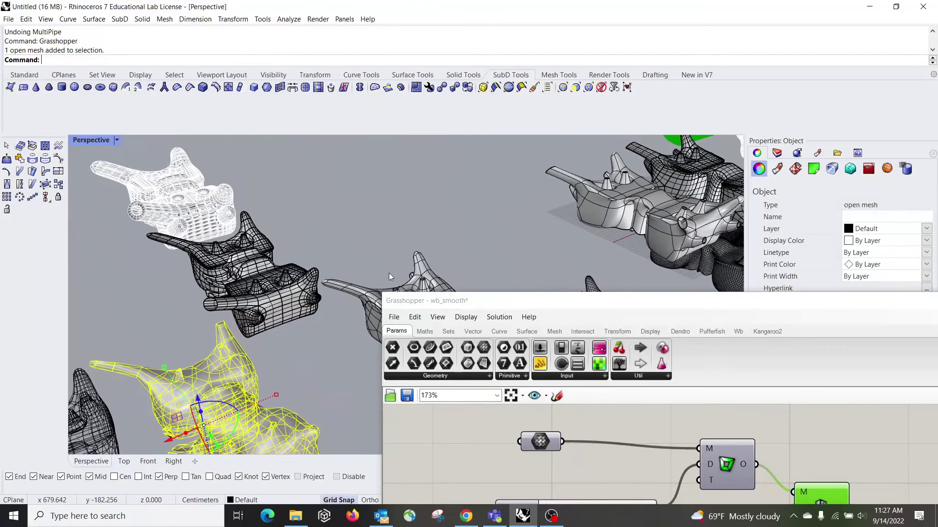
click(284, 307)
right_drag(286, 298, 351, 300)
click(391, 219)
right_drag(391, 219, 305, 241)
click(305, 242)
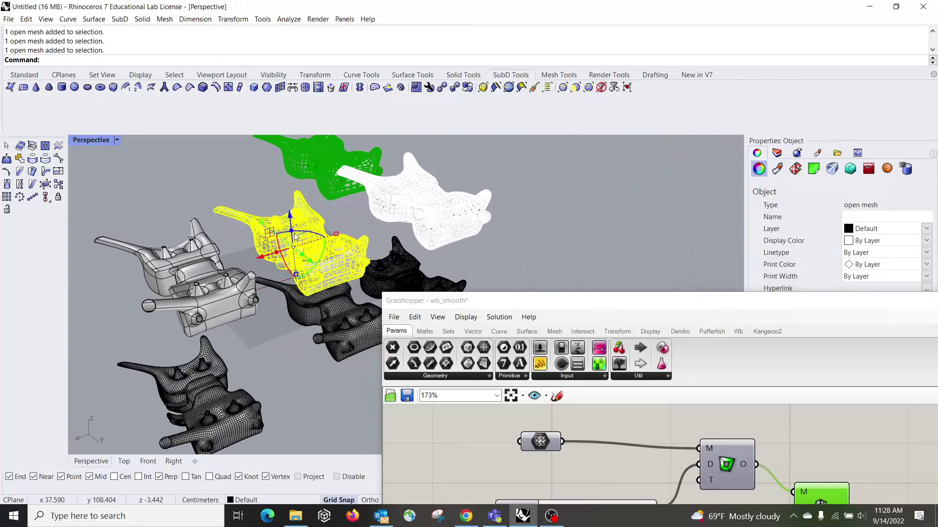
scroll(307, 247, up, 4)
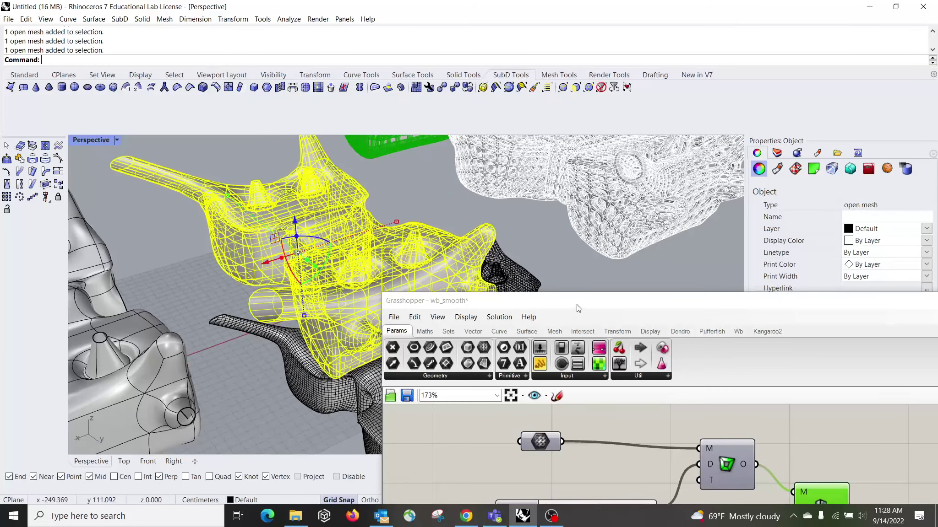
drag(576, 305, 607, 184)
right_drag(576, 327, 574, 328)
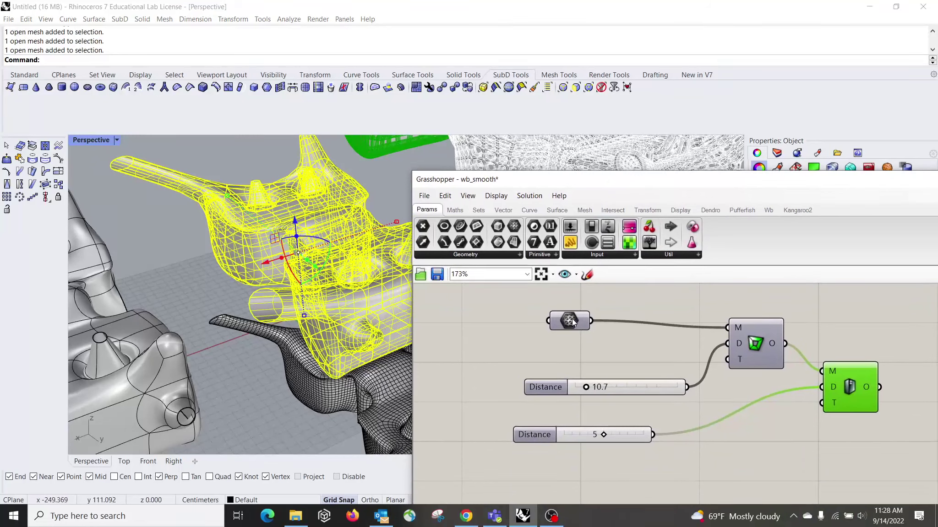
click(507, 317)
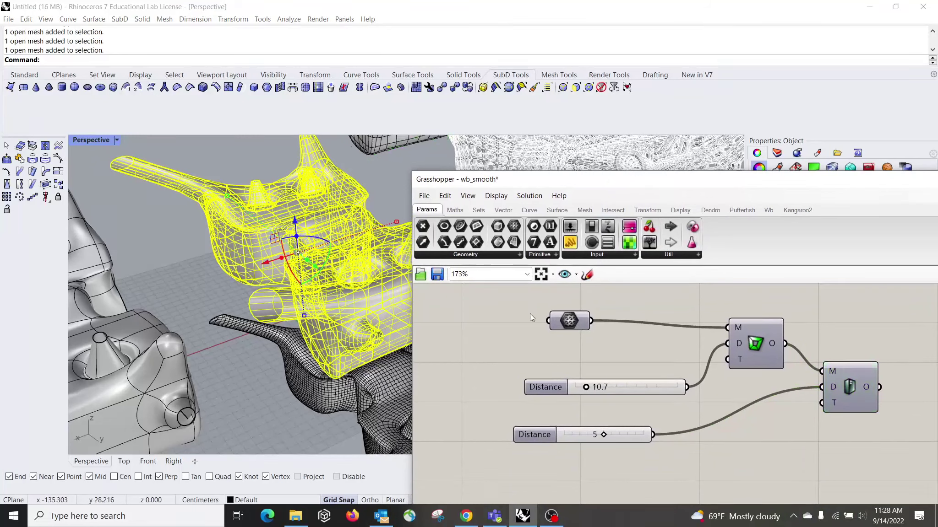
right_click(569, 324)
click(615, 422)
- Highlight the Picture Frame component and examine its framed openings on the mesh in the Rhino viewport
drag(604, 184, 539, 109)
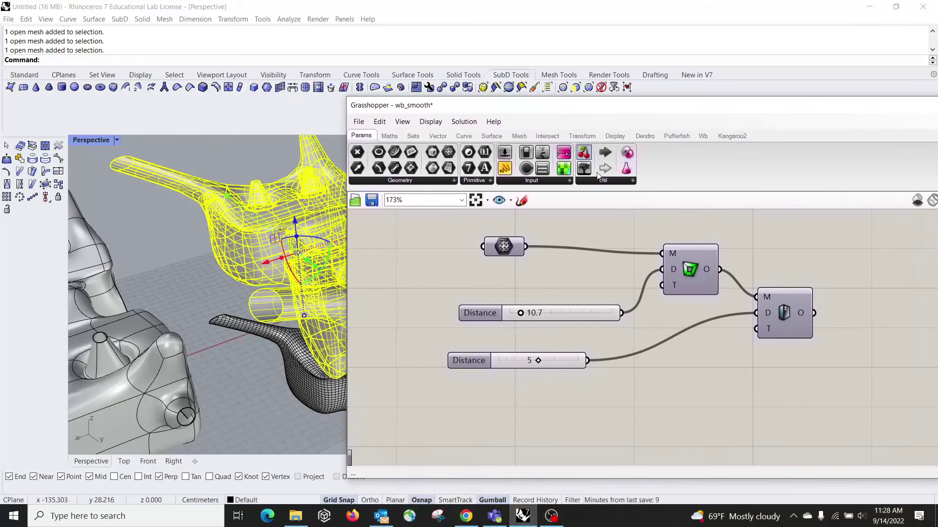
click(691, 277)
drag(679, 105, 508, 113)
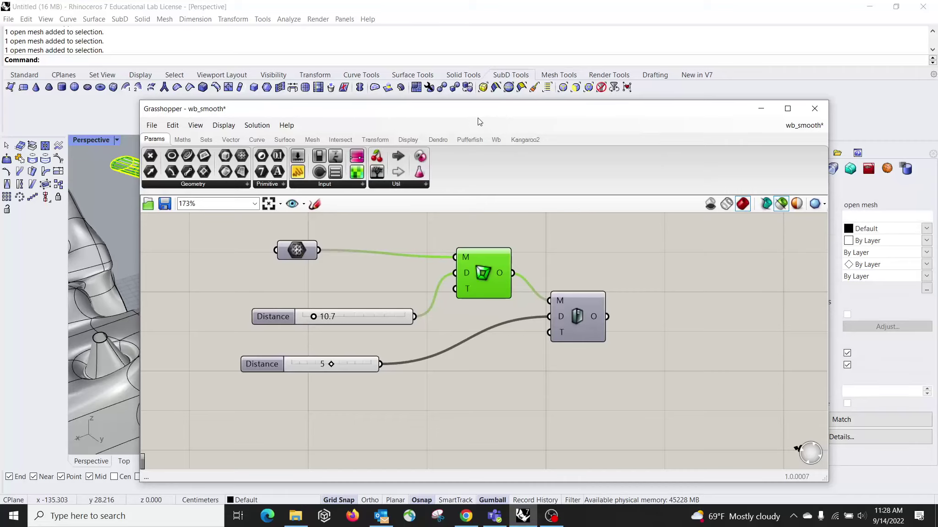
drag(477, 116, 710, 107)
scroll(231, 301, up, 5)
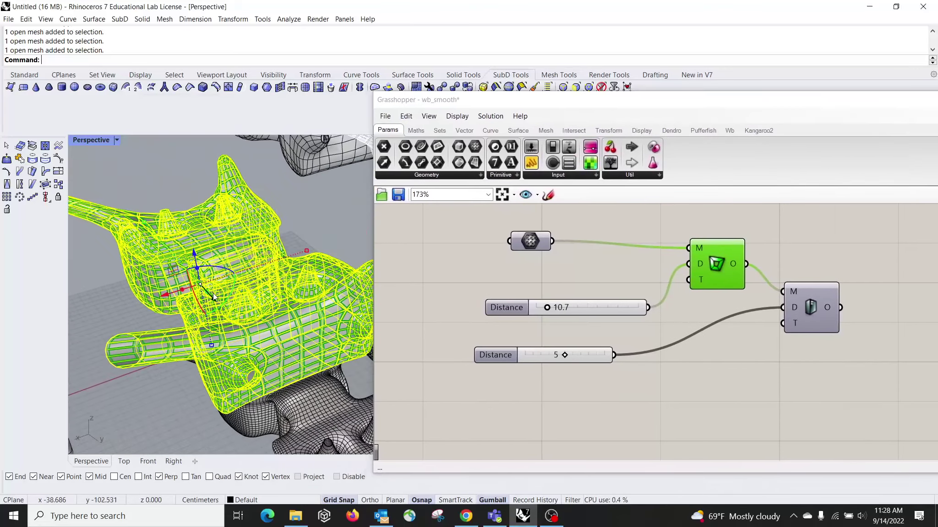
scroll(270, 330, down, 5)
scroll(268, 316, up, 6)
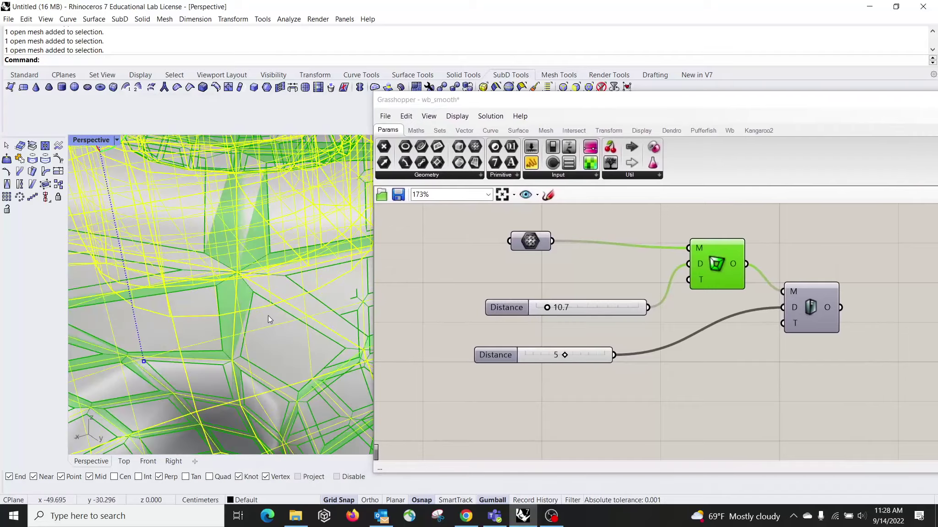
- Highlight the thickening component's preview and hide the source mesh in the Rhino viewport
click(814, 308)
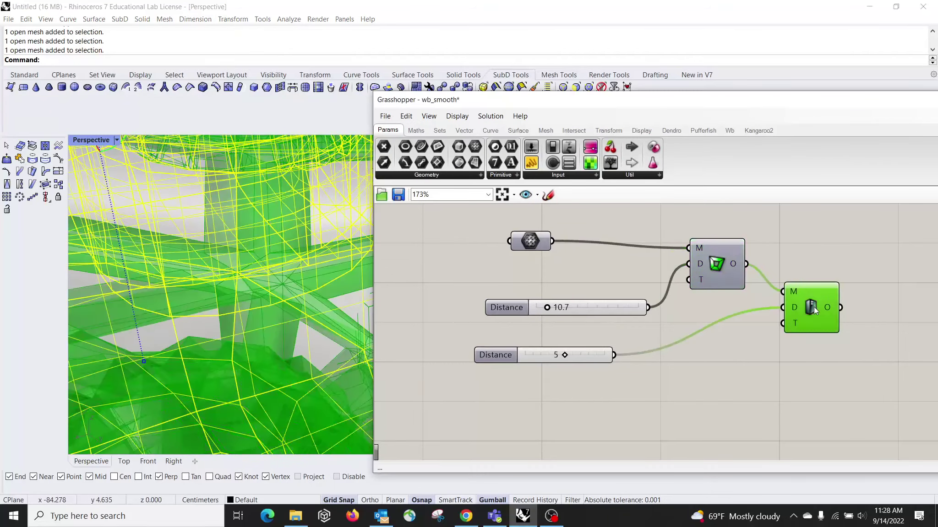
scroll(255, 299, down, 5)
scroll(255, 300, up, 2)
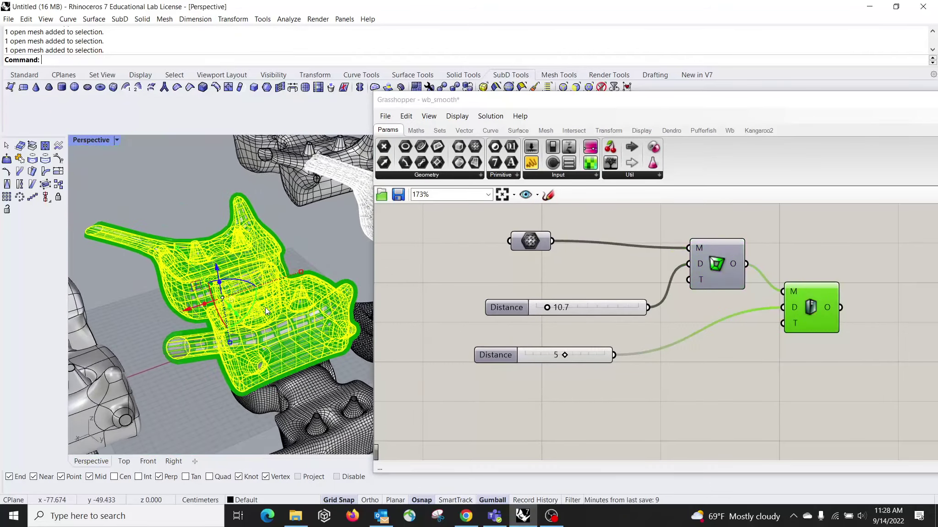
key(Return)
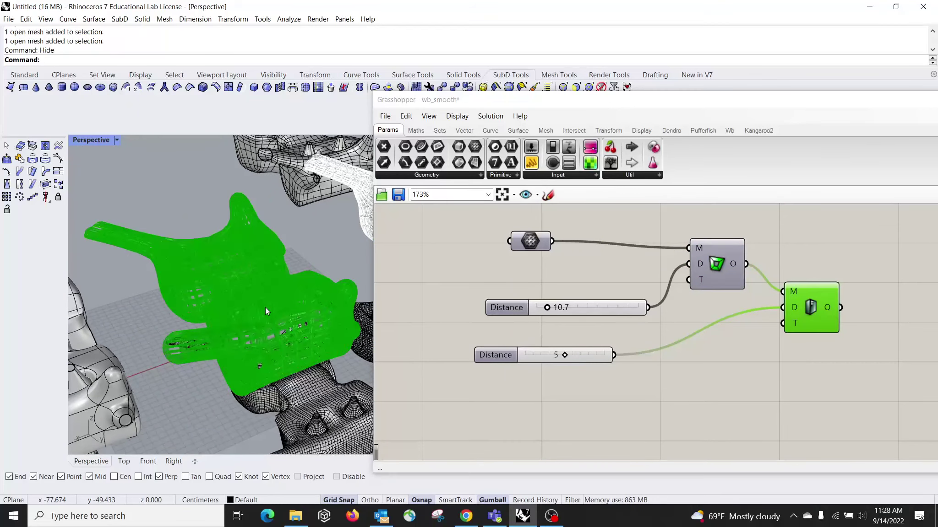
- Bake the thickened frame mesh from the thickening component onto Layer 05
right_drag(231, 346, 244, 302)
scroll(253, 243, up, 6)
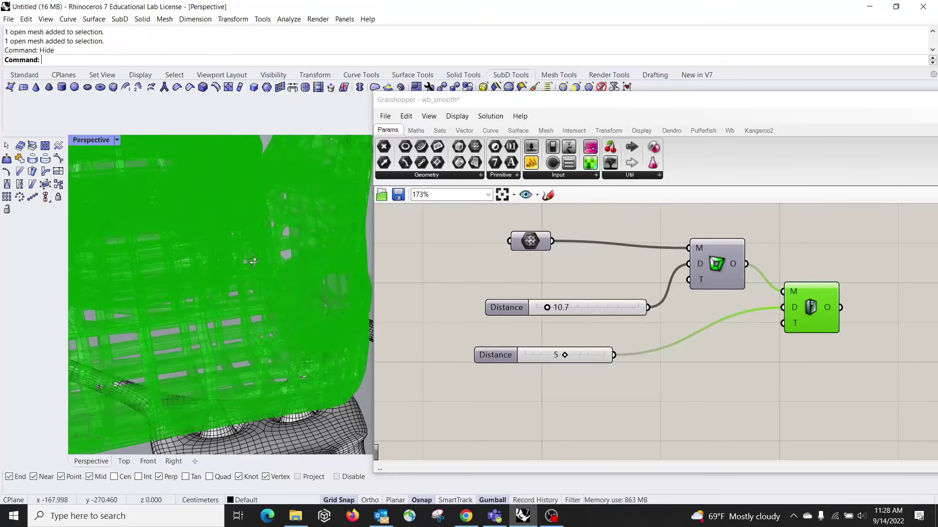
right_drag(817, 304, 715, 295)
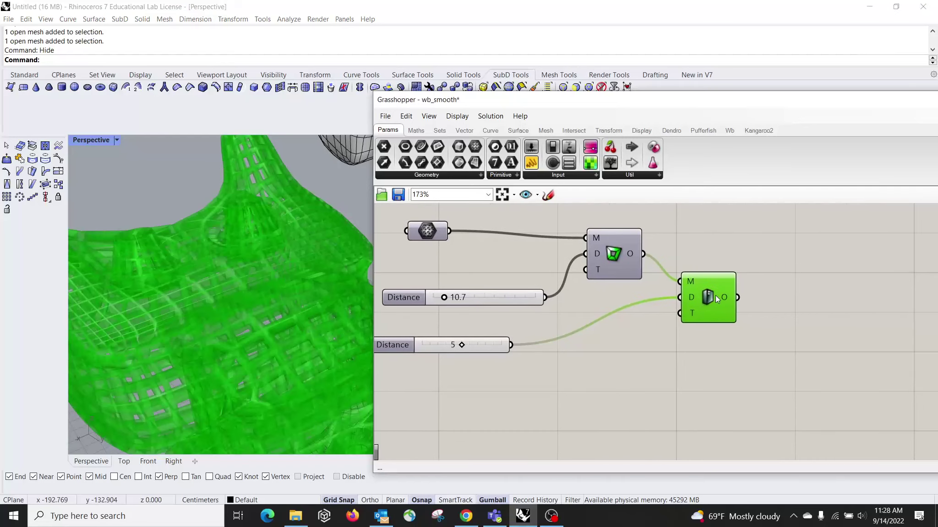
right_click(715, 295)
click(760, 344)
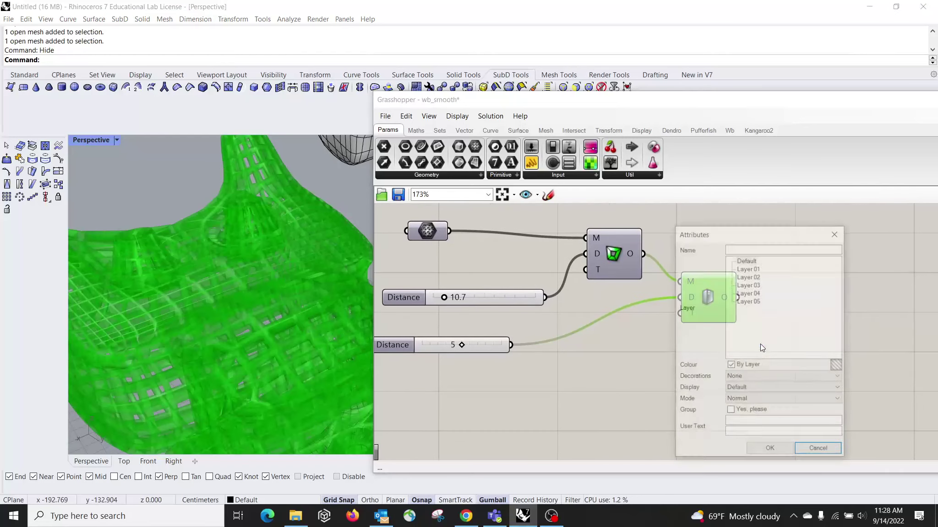
click(748, 301)
click(770, 446)
- Move the baked lattice mesh off the green preview to an empty area beside the other models and deselect it
scroll(384, 293, down, 3)
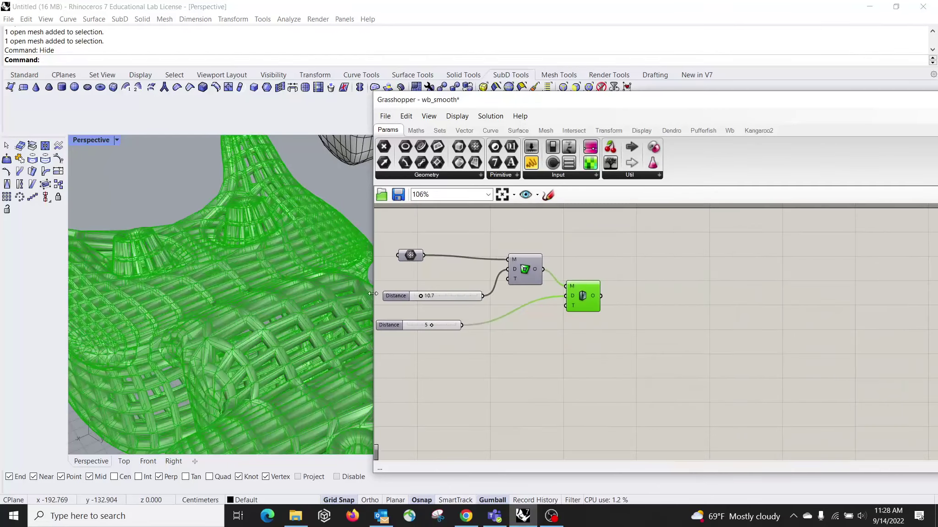
scroll(303, 273, down, 8)
right_drag(304, 273, 328, 311)
scroll(329, 310, down, 4)
drag(328, 312, 194, 277)
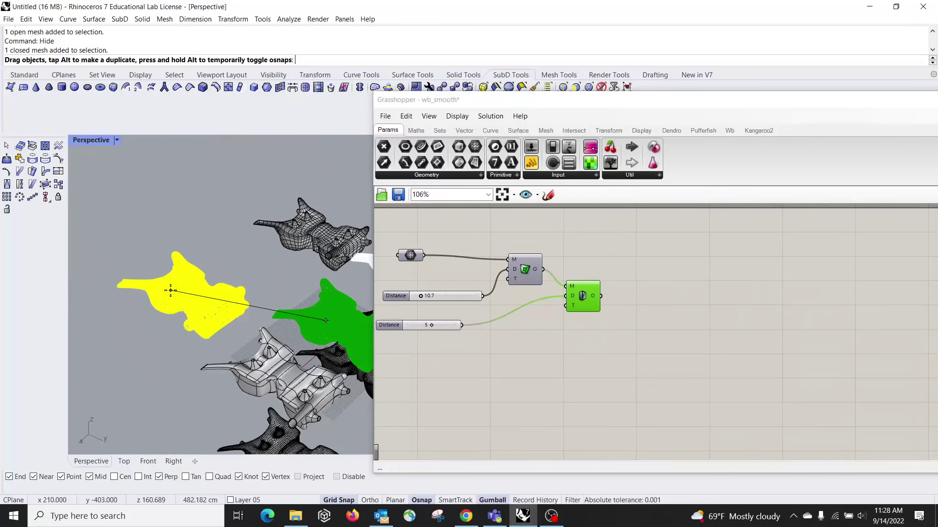
click(301, 302)
- Shift the Grasshopper window aside to widen the Rhino view and examine the baked lattice's openings and struts from several angles
right_drag(301, 302, 242, 254)
scroll(241, 254, up, 8)
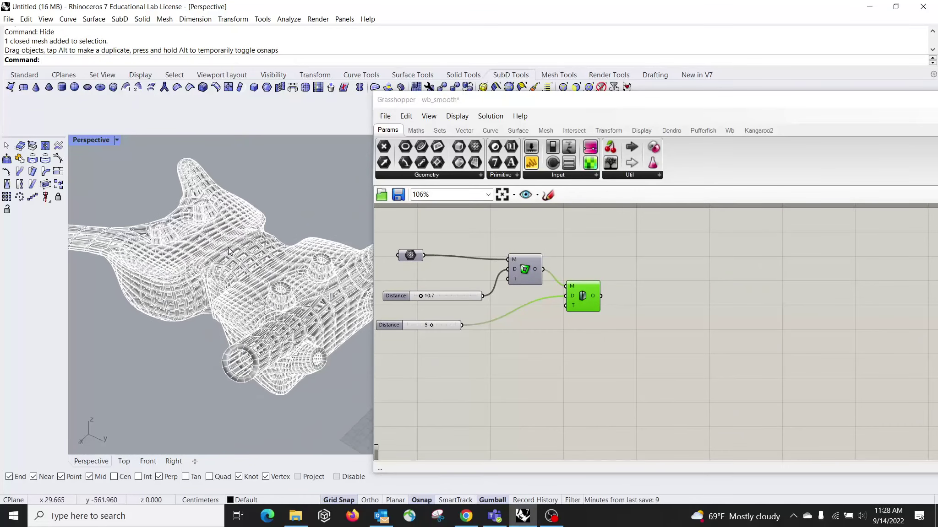
drag(498, 100, 602, 95)
scroll(345, 261, up, 6)
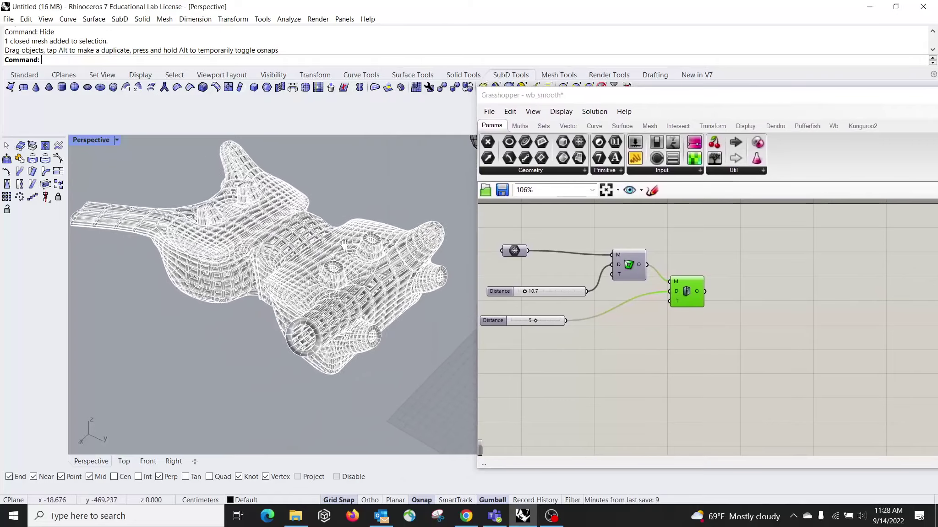
mouse_move(345, 261)
right_down()
mouse_move(352, 224)
mouse_move(339, 263)
right_up()
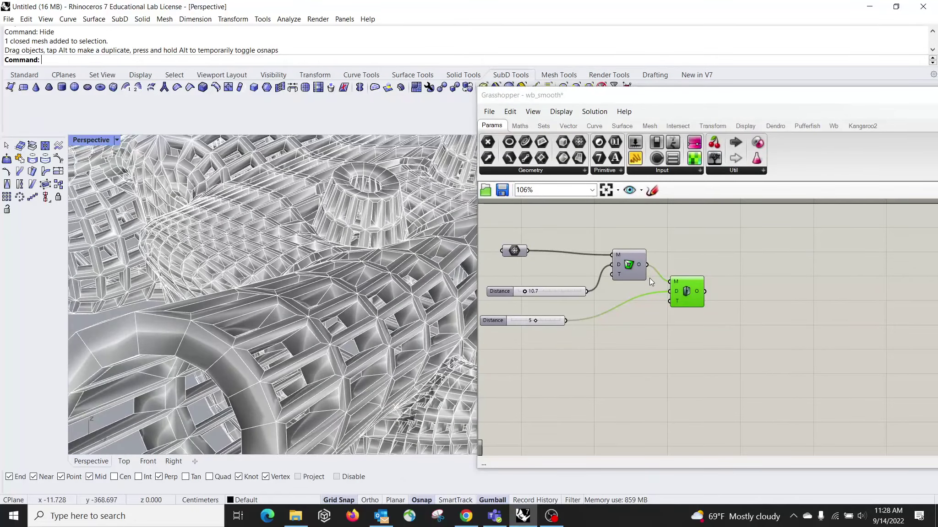
right_drag(394, 250, 386, 245)
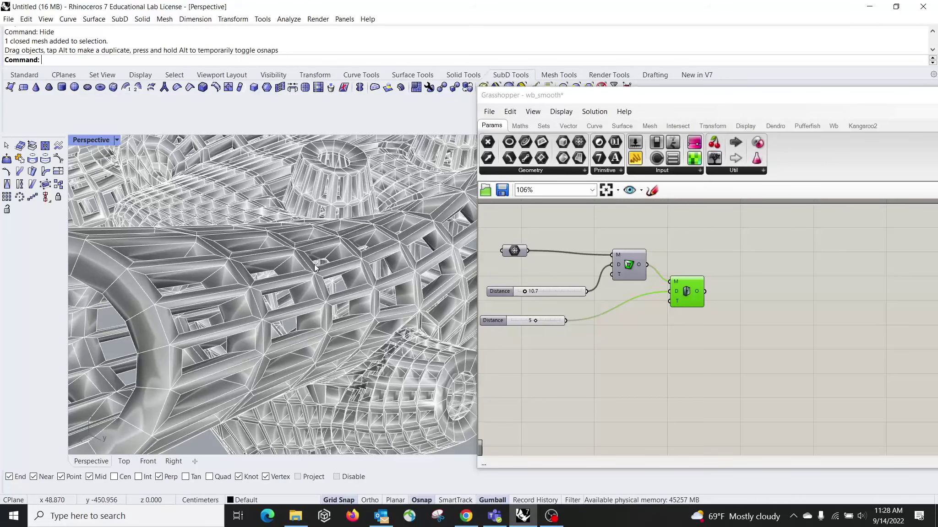
scroll(310, 255, up, 5)
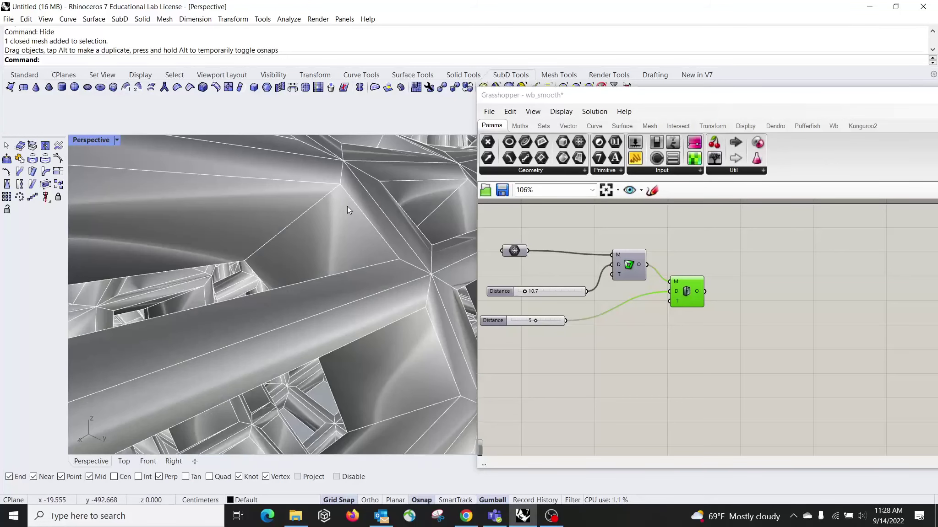
scroll(331, 300, down, 5)
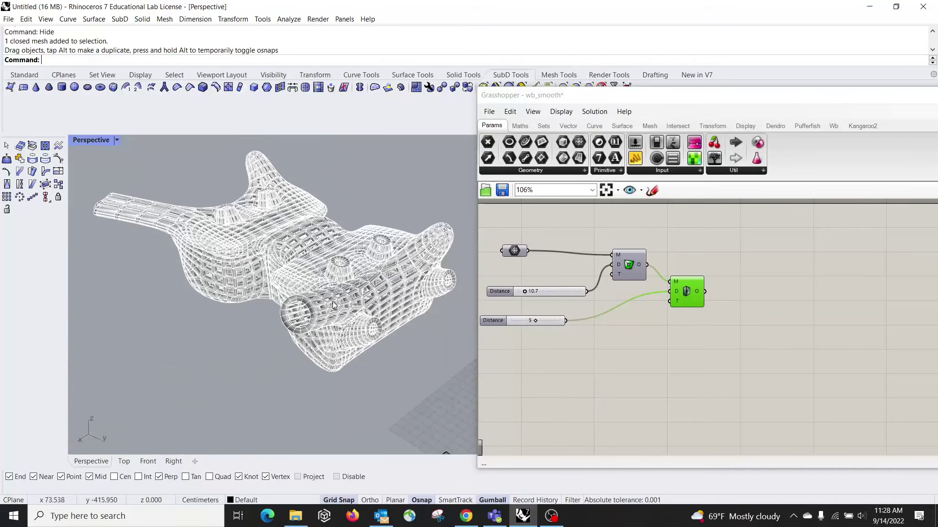
scroll(252, 318, down, 2)
right_drag(234, 336, 284, 293)
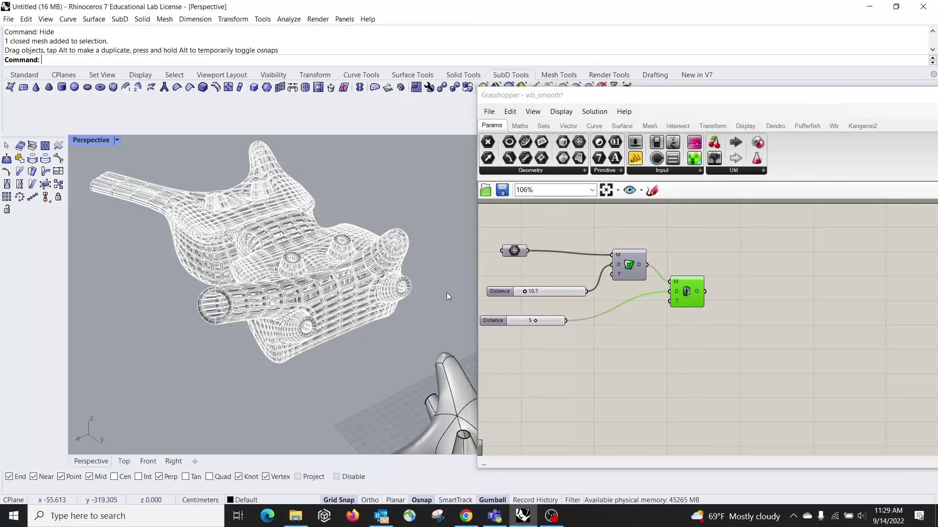
right_drag(448, 169, 307, 263)
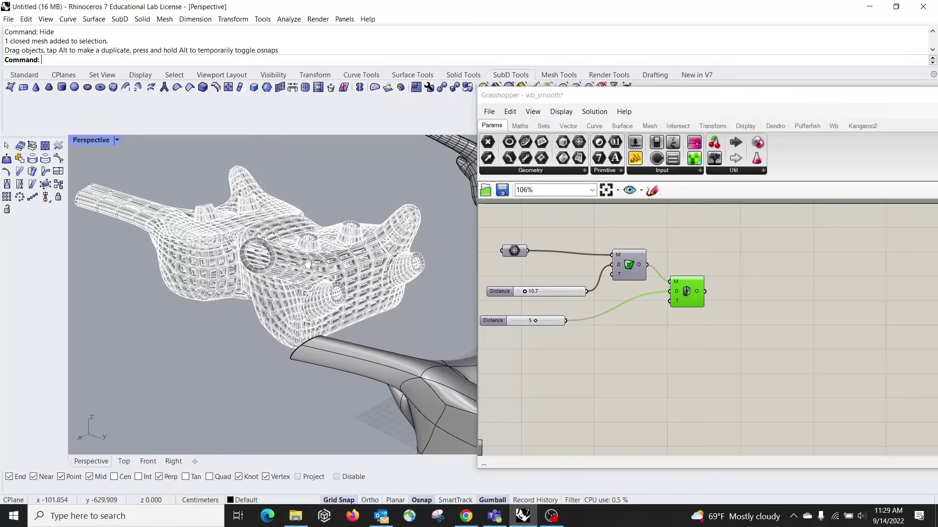
scroll(298, 271, up, 5)
scroll(293, 276, down, 3)
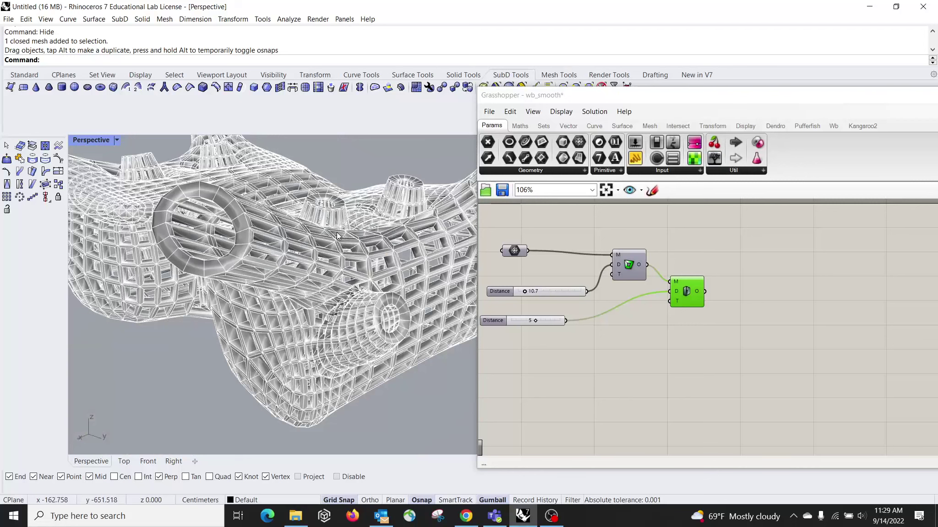
shift+right_drag(337, 236, 298, 246)
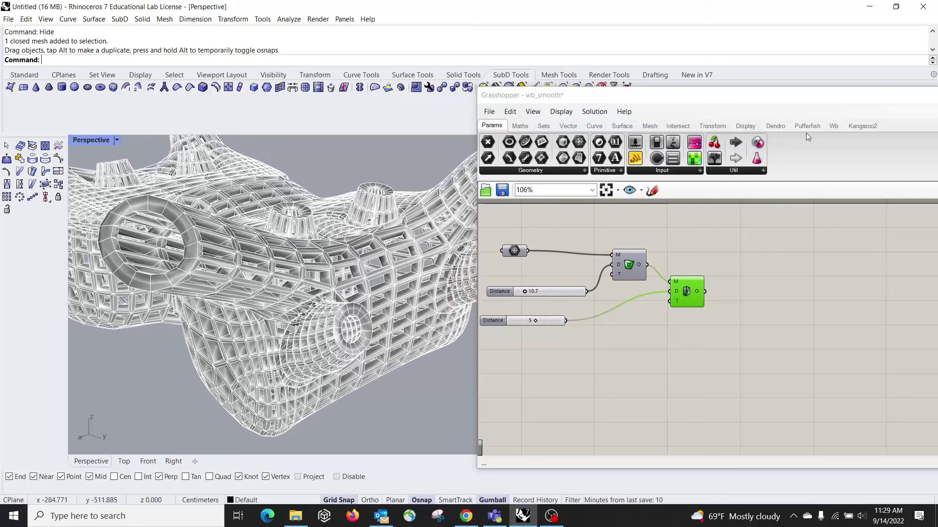
- Add a Weaverbird Catmull-Clark subdivision component and connect the thickening component's output to its mesh input
click(832, 127)
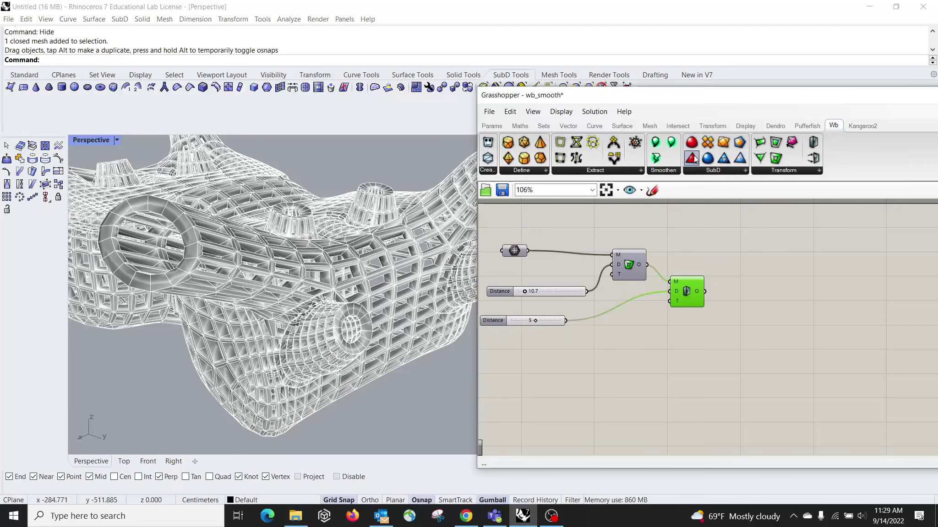
drag(694, 146, 734, 310)
scroll(782, 293, up, 2)
scroll(696, 289, up, 2)
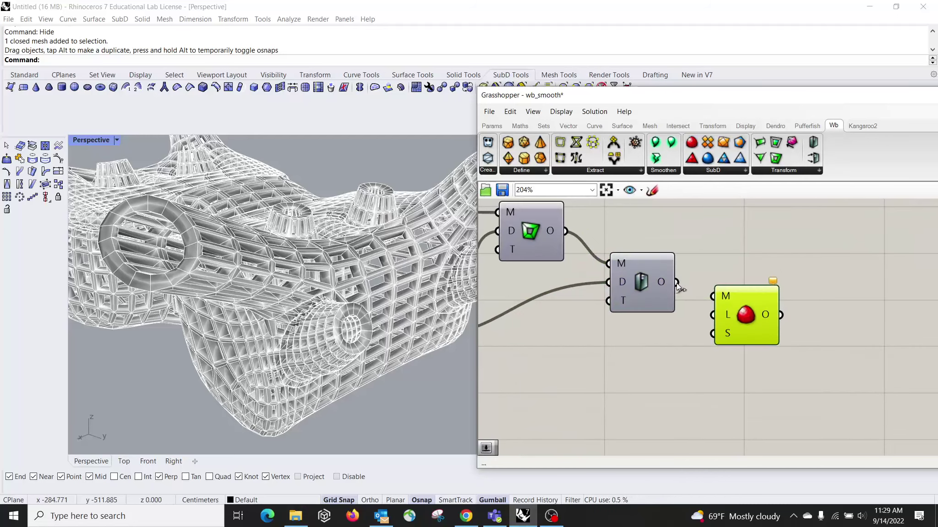
drag(730, 306, 724, 282)
click(705, 327)
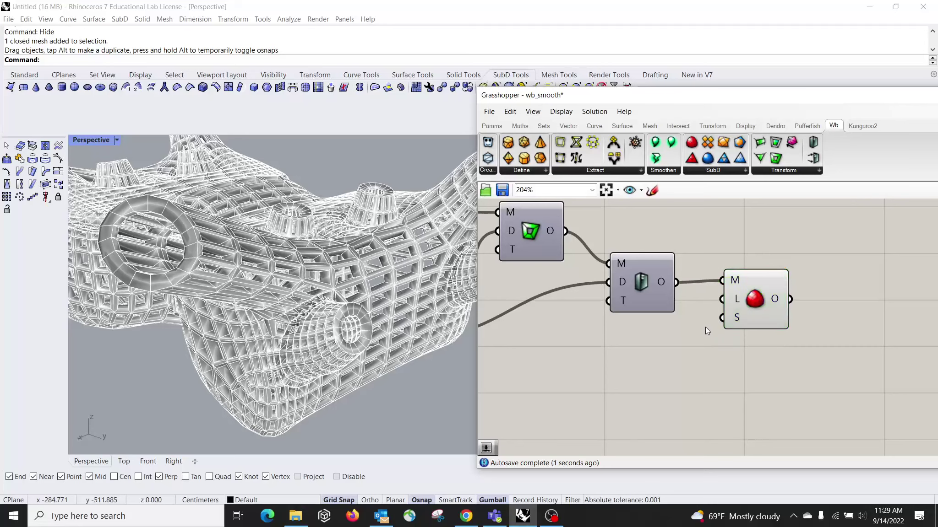
- Highlight the subdivision component's preview and examine the rounded openings on the lattice in the Rhino viewport
click(756, 288)
scroll(340, 243, down, 5)
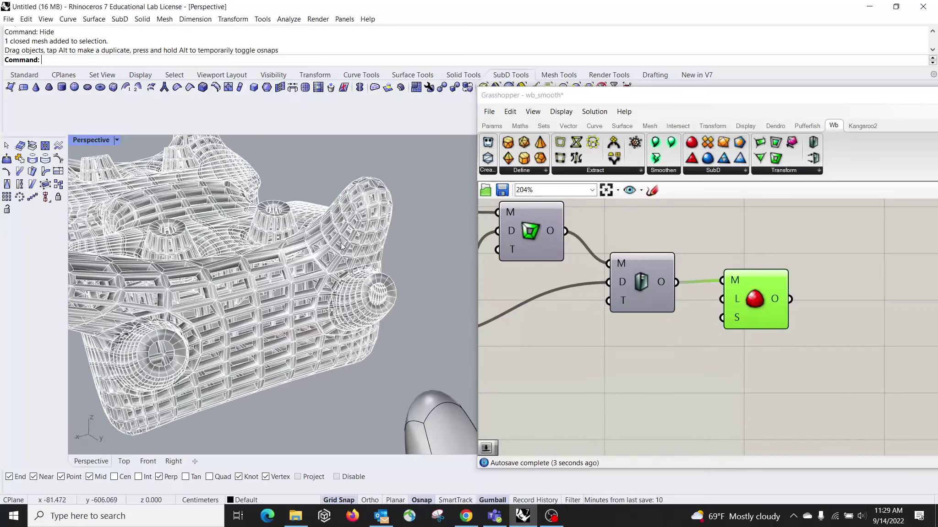
scroll(349, 247, up, 10)
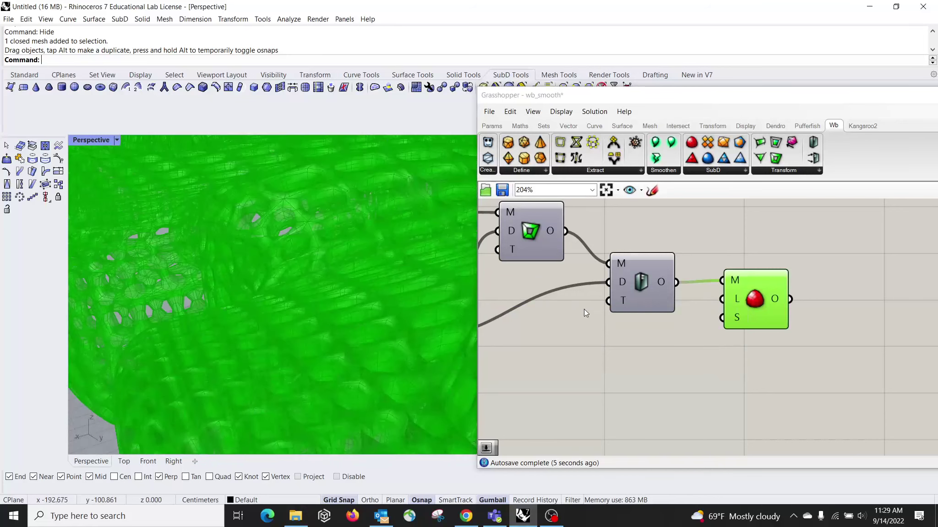
scroll(725, 300, up, 3)
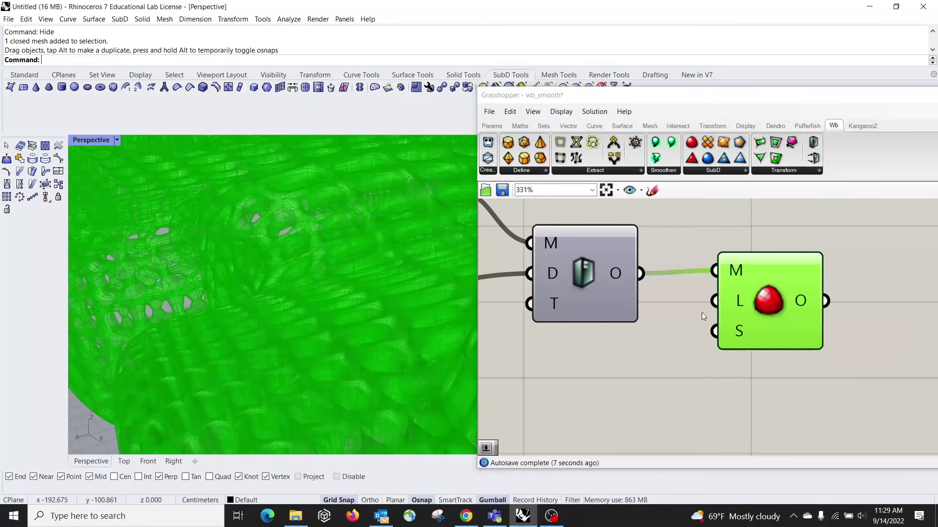
- Set the subdivision component's level input to the integer 1
right_click(742, 304)
mouse_move(778, 408)
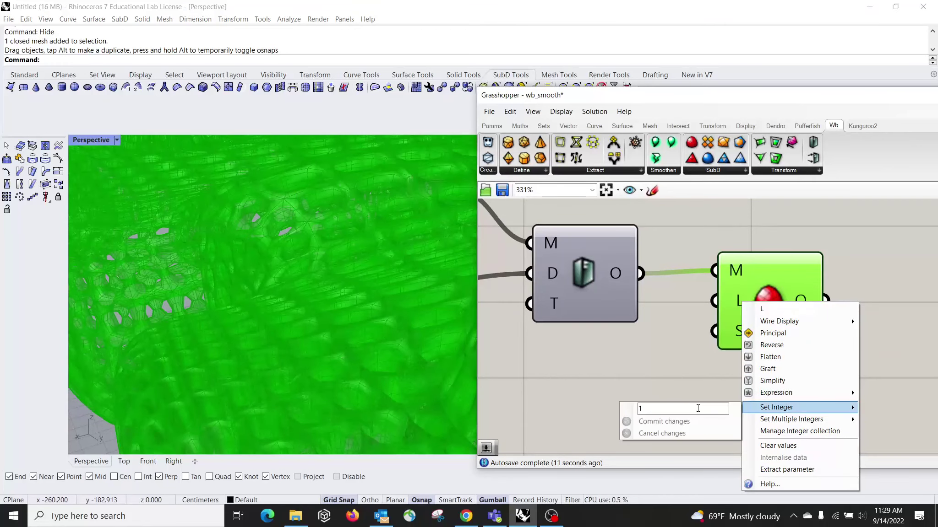
click(692, 410)
key(Return)
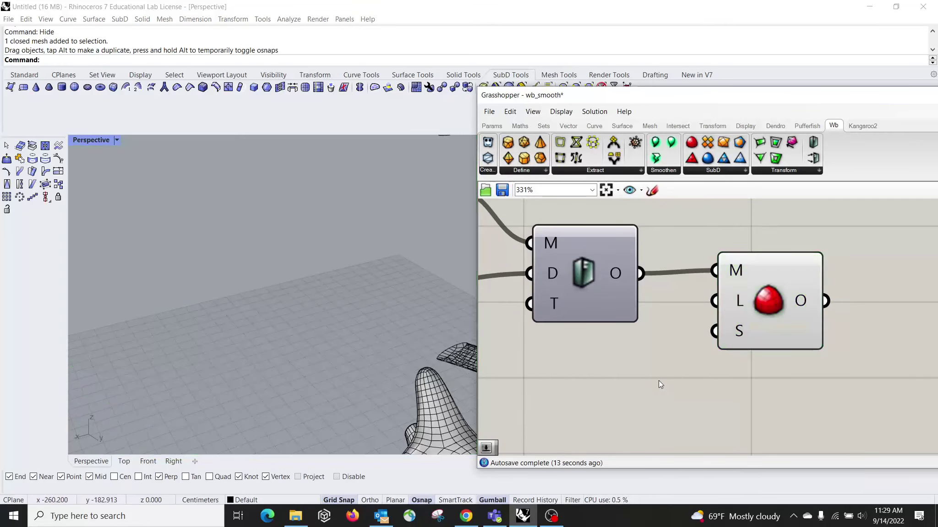
- Bake the smoothed lattice from the subdivision component onto Layer 05
scroll(346, 298, down, 5)
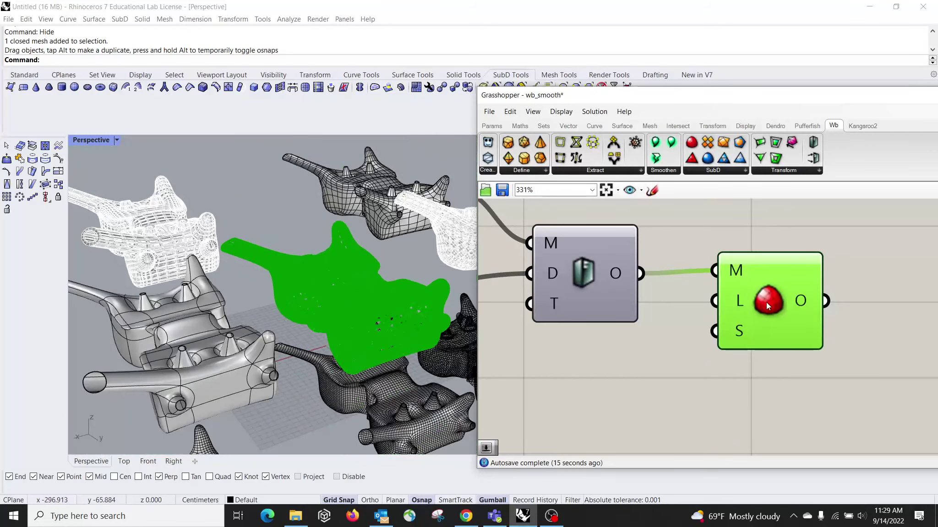
right_click(769, 293)
click(810, 350)
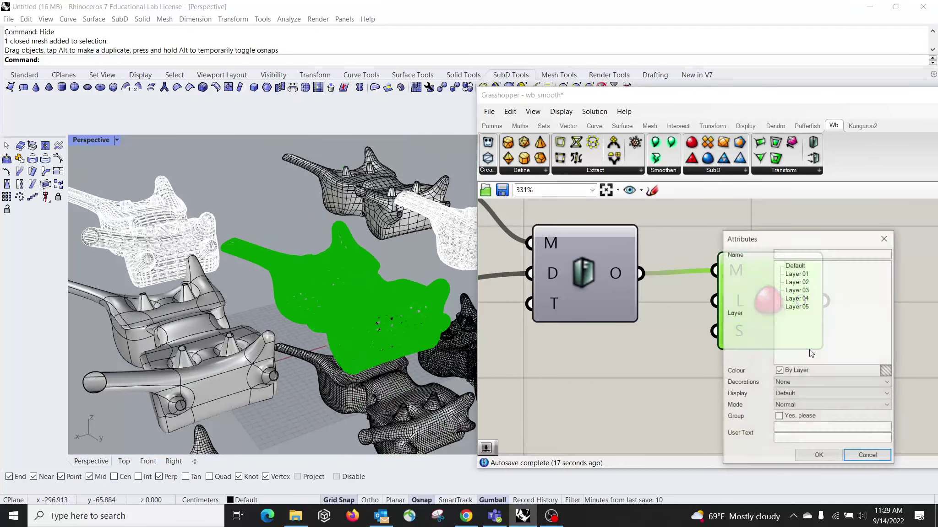
click(799, 306)
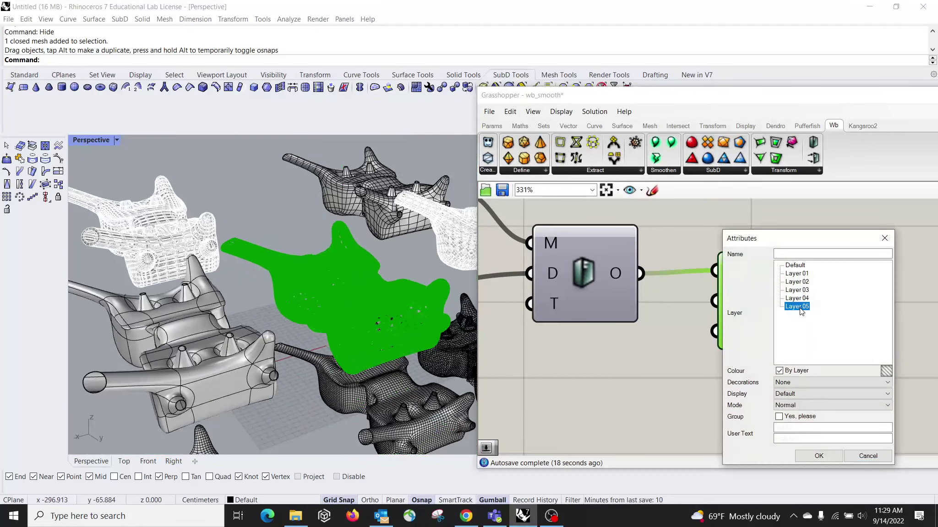
click(818, 455)
- Move the baked smooth lattice into the empty space beside the unsmoothed baked lattice and deselect it
scroll(416, 314, down, 5)
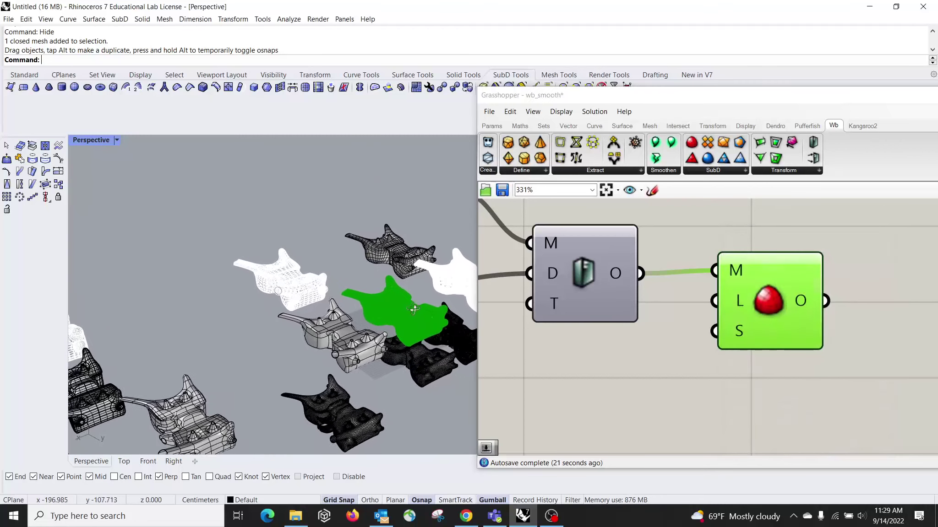
drag(376, 307, 402, 321)
drag(284, 298, 211, 312)
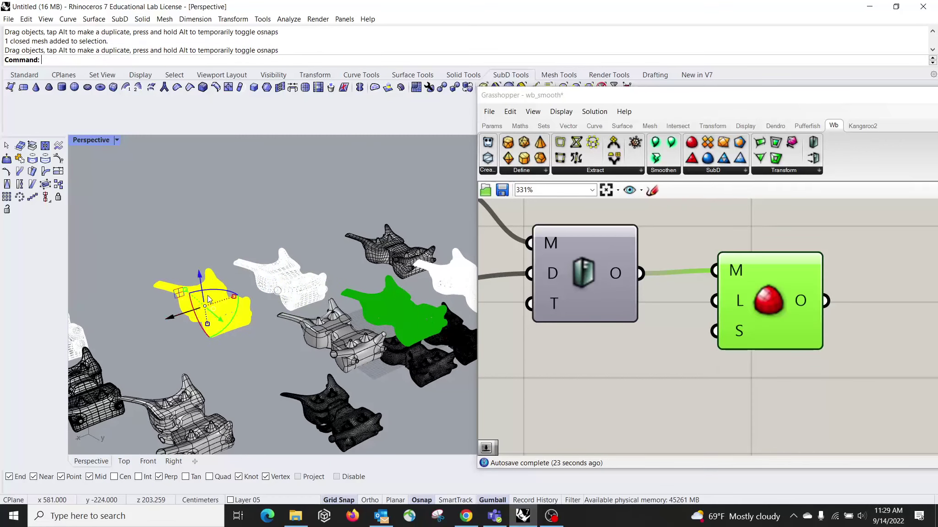
click(211, 251)
- Move the Grasshopper window off most of the Perspective viewport and examine the smoothed lattice's rounded openings up close
scroll(211, 274, up, 5)
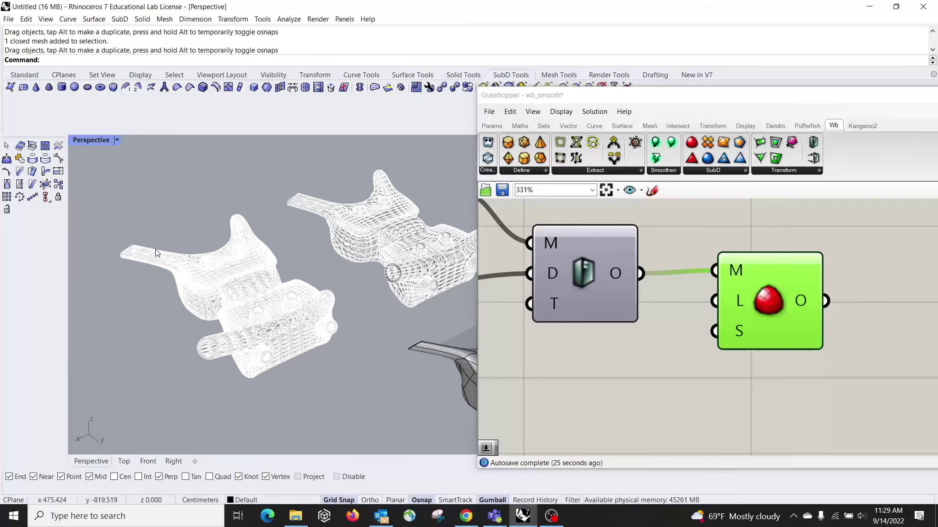
double_click(91, 141)
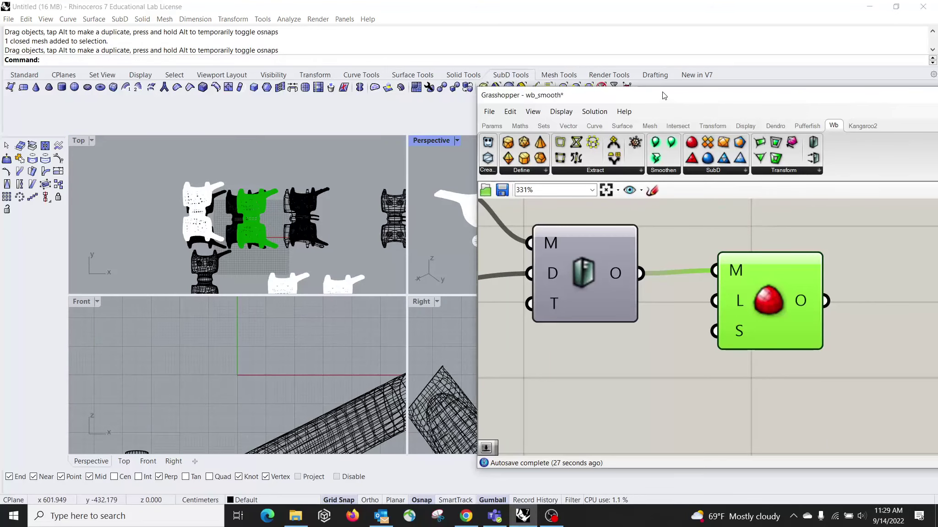
drag(659, 96, 674, 287)
double_click(424, 142)
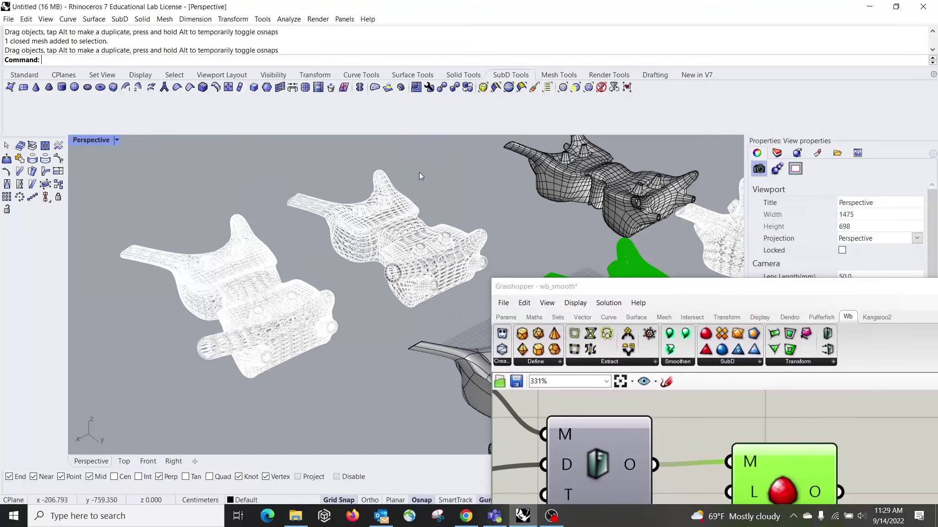
right_drag(316, 259, 309, 299)
scroll(309, 299, up, 10)
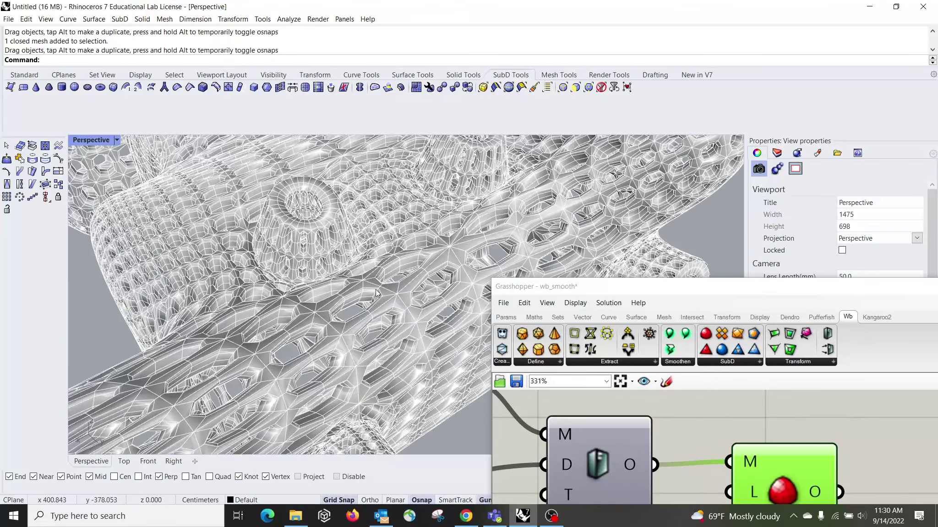
right_drag(541, 175, 460, 192)
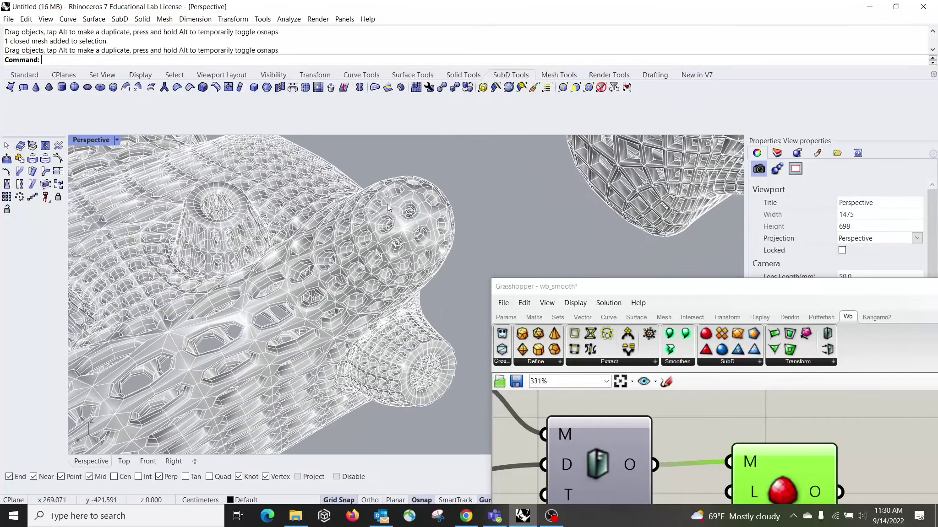
- Switch the Perspective viewport to the Rendered display mode and view the smoothed lattice beside the unsmoothed one
click(117, 141)
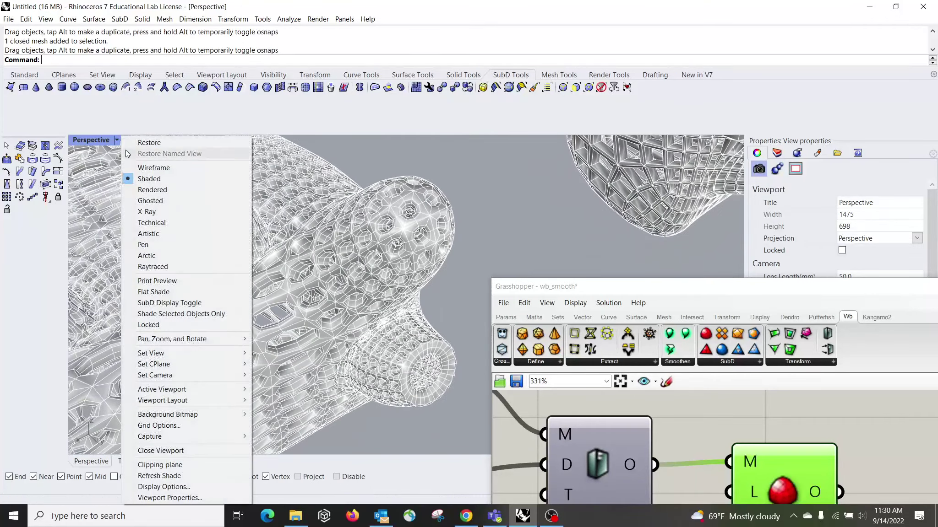
click(138, 185)
right_drag(486, 223, 403, 255)
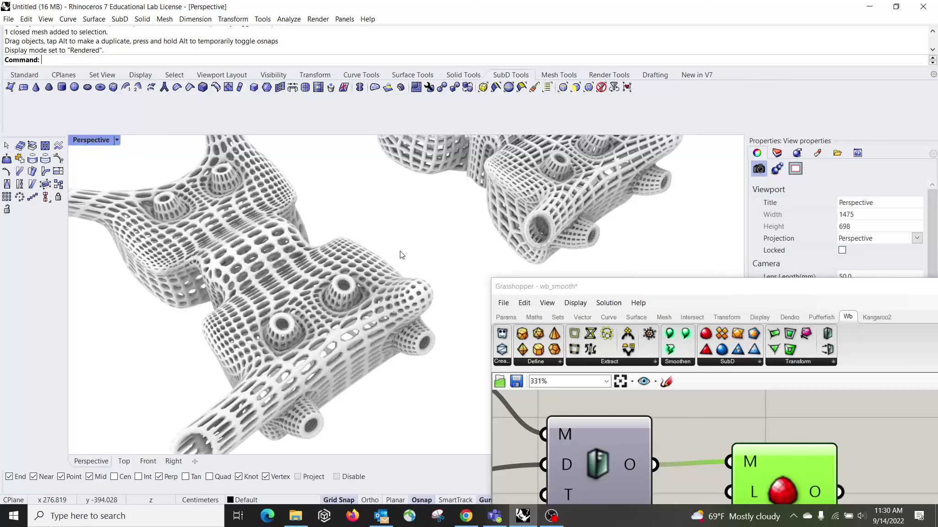
- Switch to Chrome and play the Remesh lattice tutorial video on the remesh and retopology page, muted and in full screen
click(473, 521)
scroll(414, 251, down, 1)
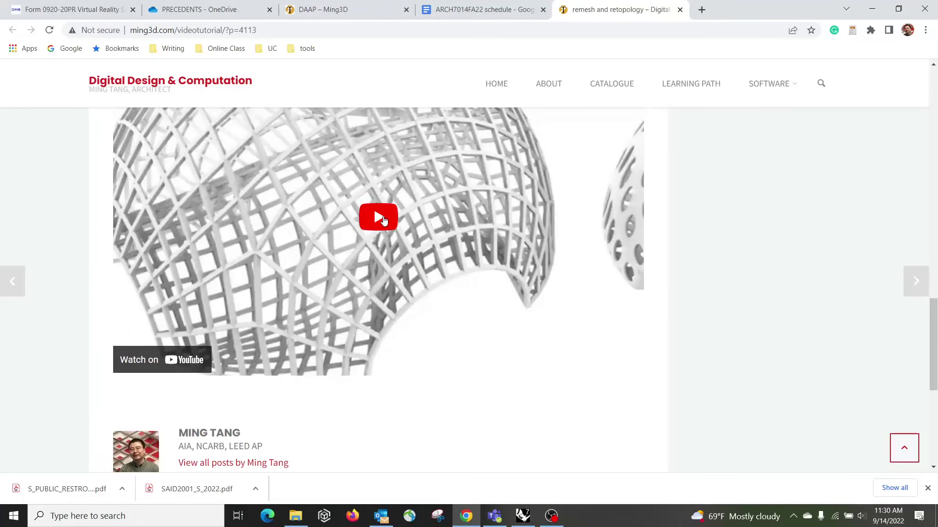
click(382, 219)
click(156, 366)
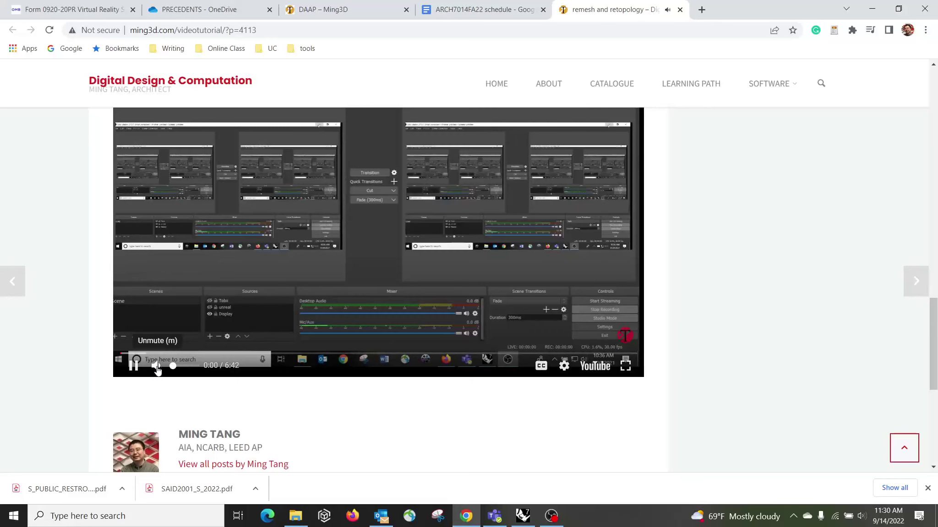
click(626, 366)
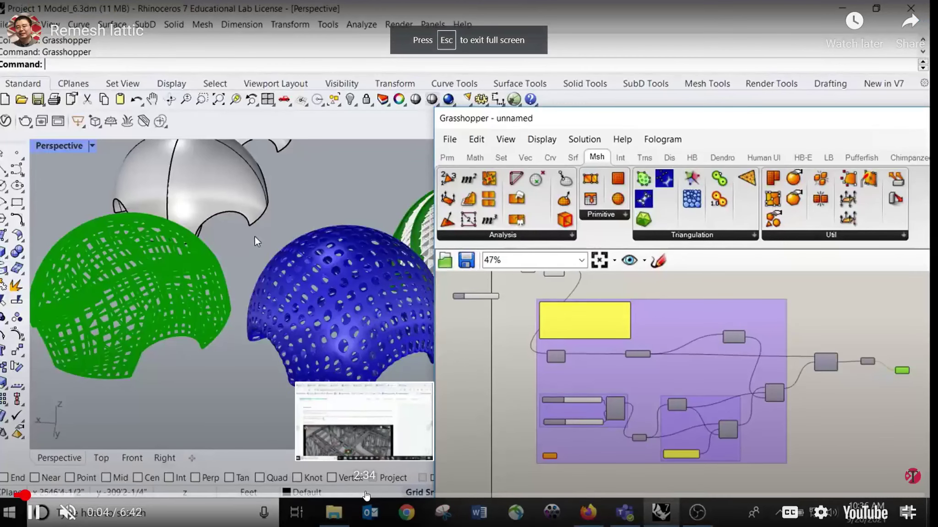
- Skim the Remesh lattice video, jumping between its Grasshopper definition, bake and rendered dome lattice passages
click(366, 495)
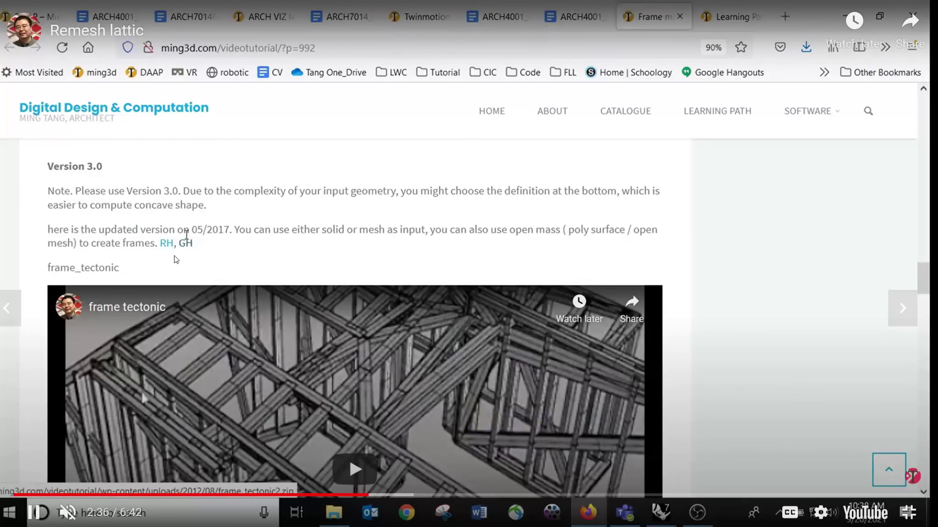
click(613, 497)
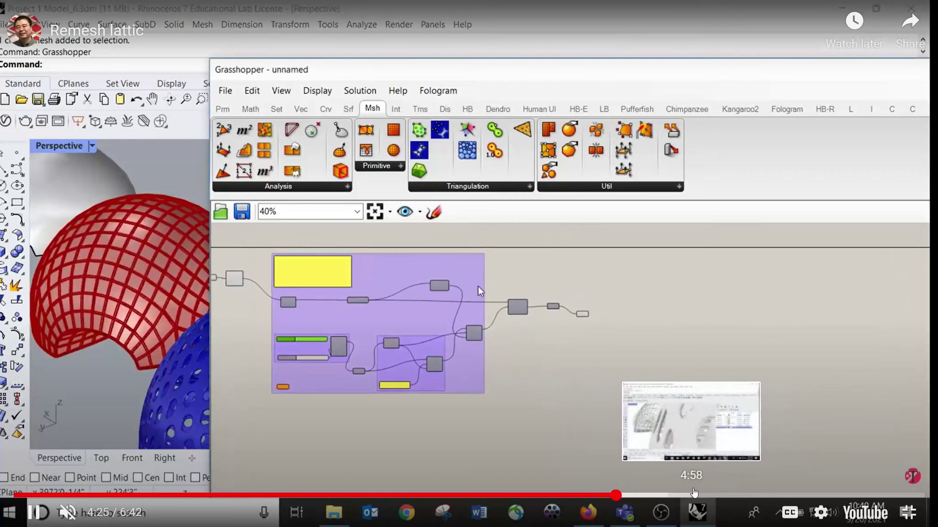
click(725, 495)
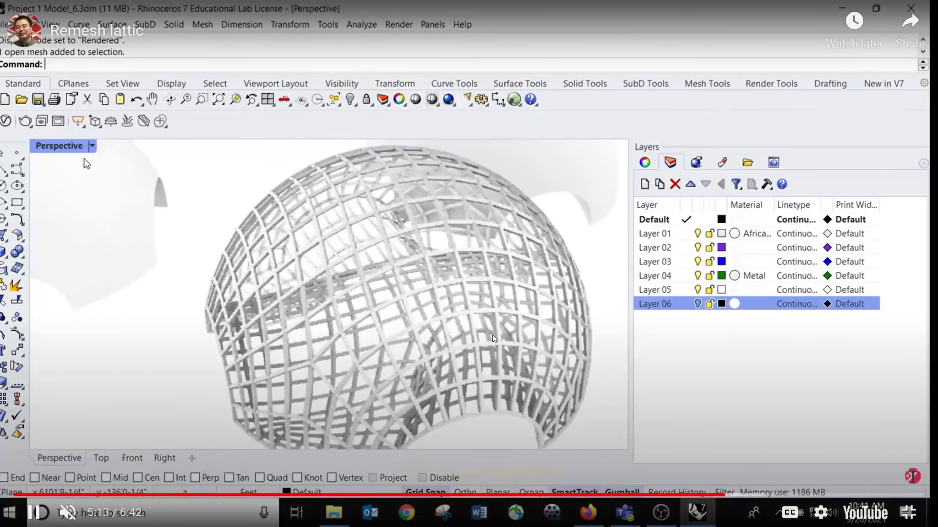
click(694, 495)
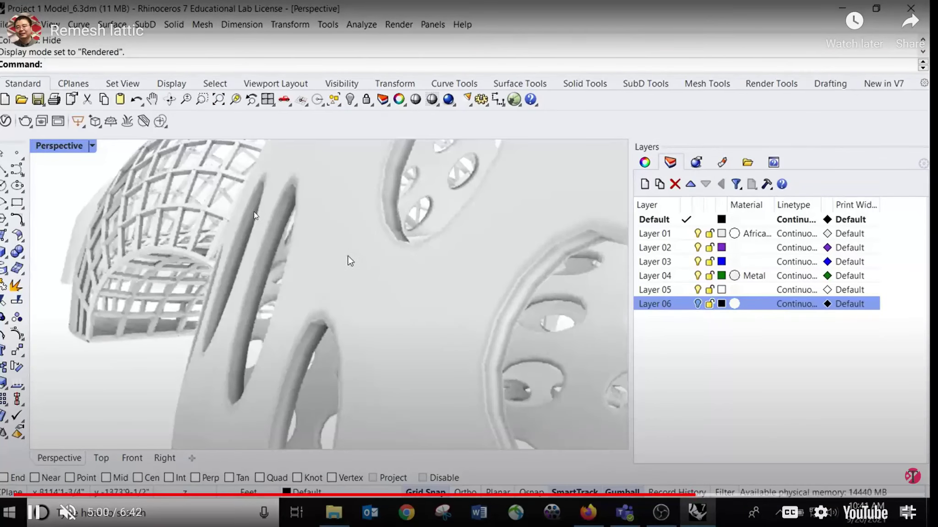
click(639, 496)
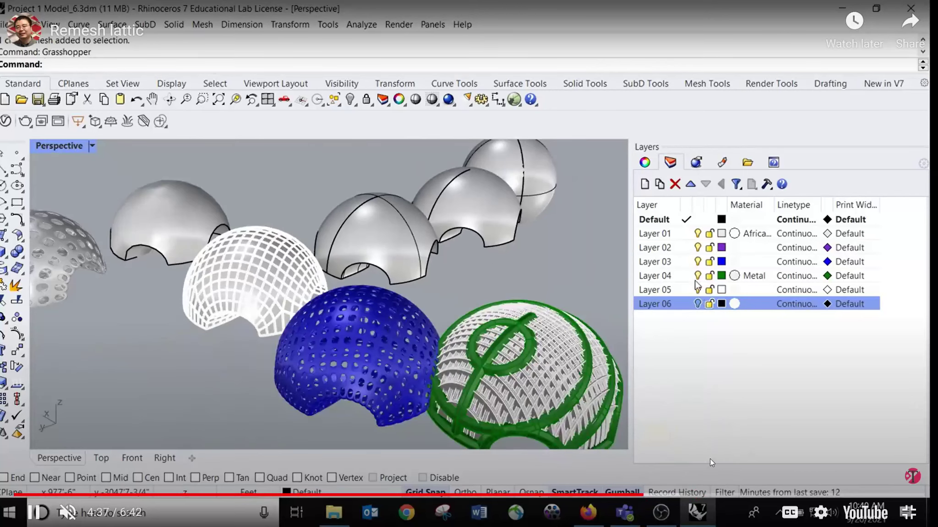
click(618, 495)
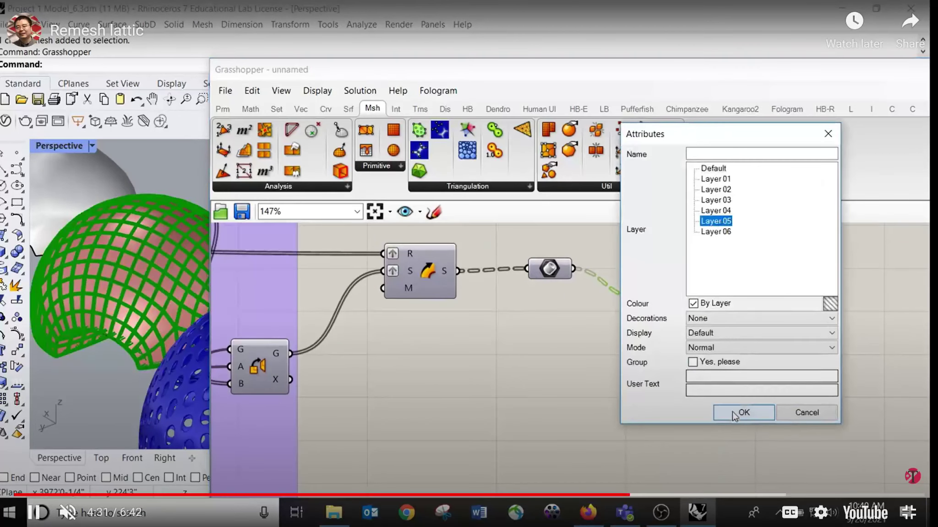
- Leave full screen, pause the video and dismiss its suggestions, then switch back to Rhino to view the rendered lattices
key(Escape)
click(516, 231)
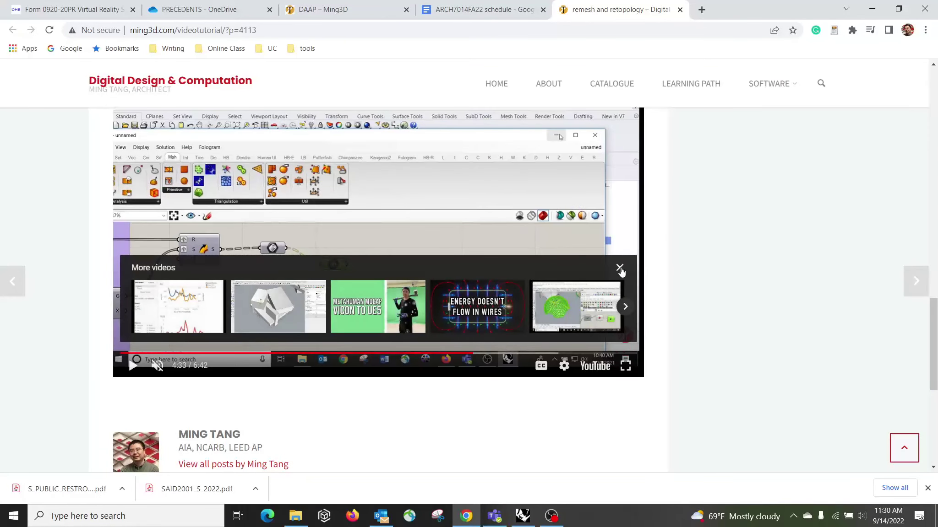
click(619, 268)
click(523, 516)
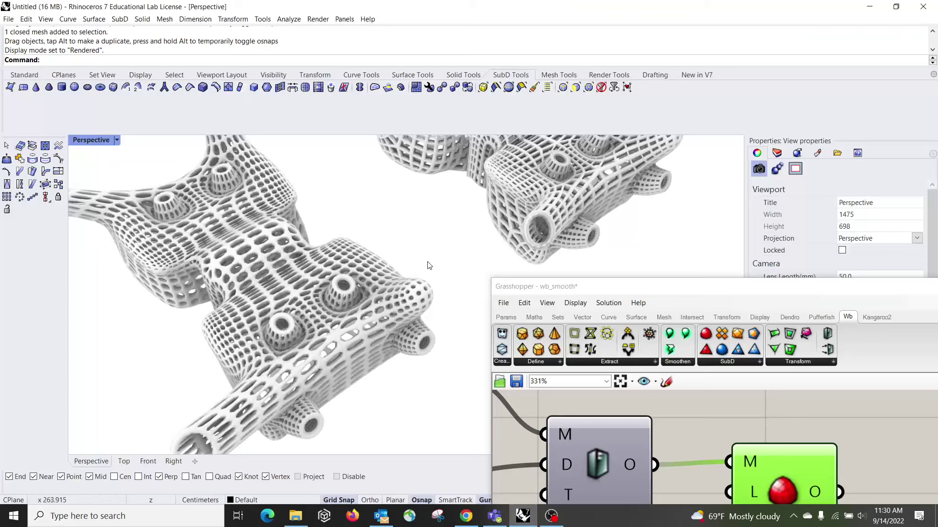
right_drag(429, 266, 410, 263)
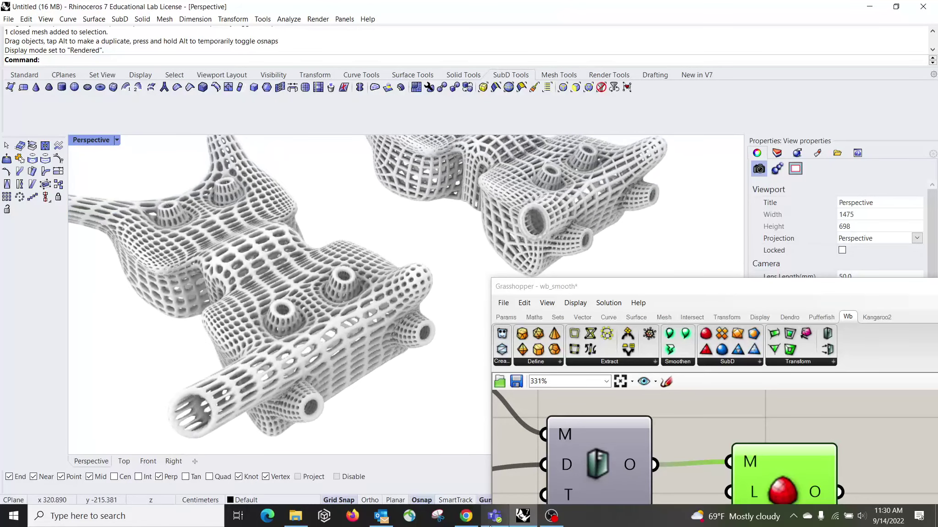
- Switch to the ARCH7014FA22 schedule in Chrome and review the Cage style topics on quad remesh, Wb and wireframe extraction
click(465, 516)
click(473, 10)
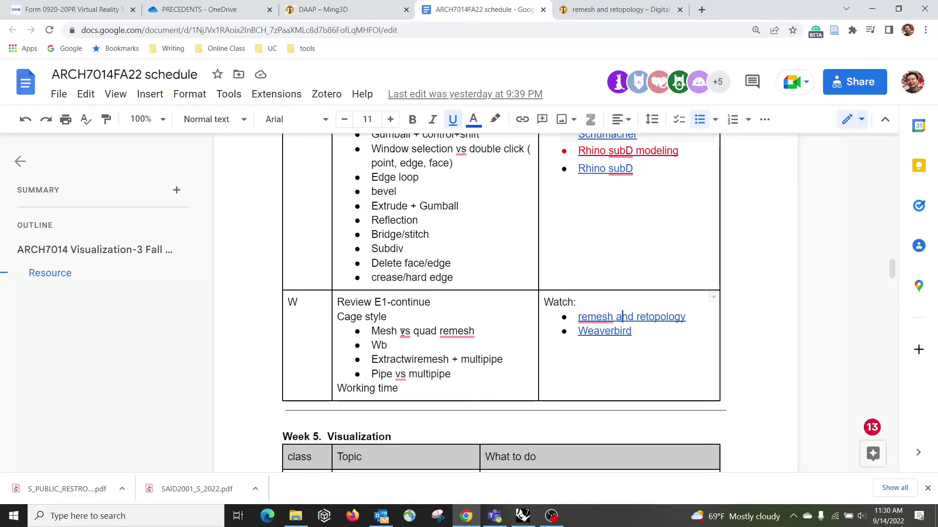
mouse_move(390, 332)
mouse_down()
mouse_move(427, 333)
mouse_move(397, 331)
mouse_up()
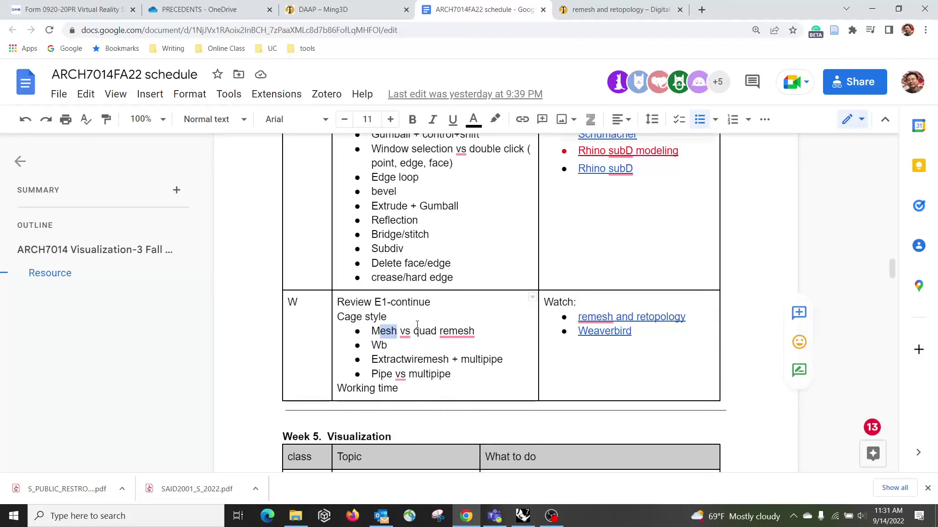
drag(398, 347, 392, 344)
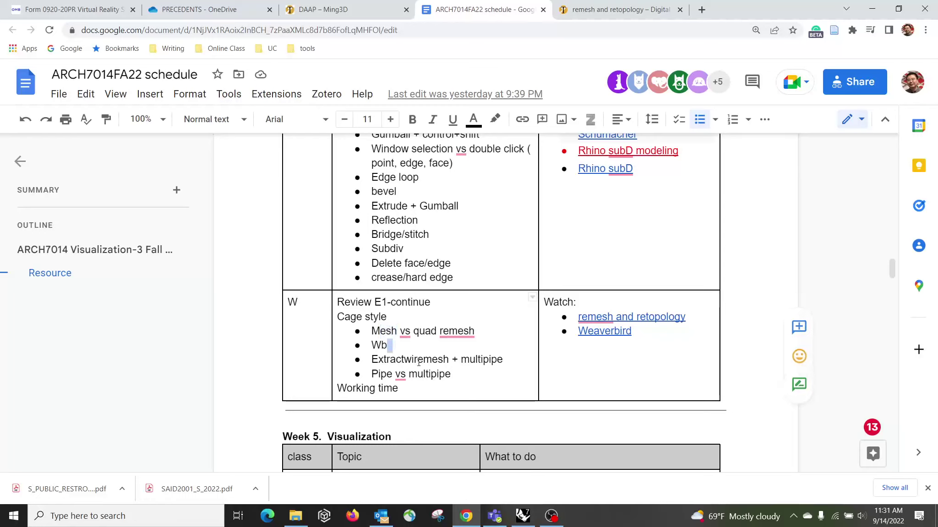
drag(405, 360, 451, 358)
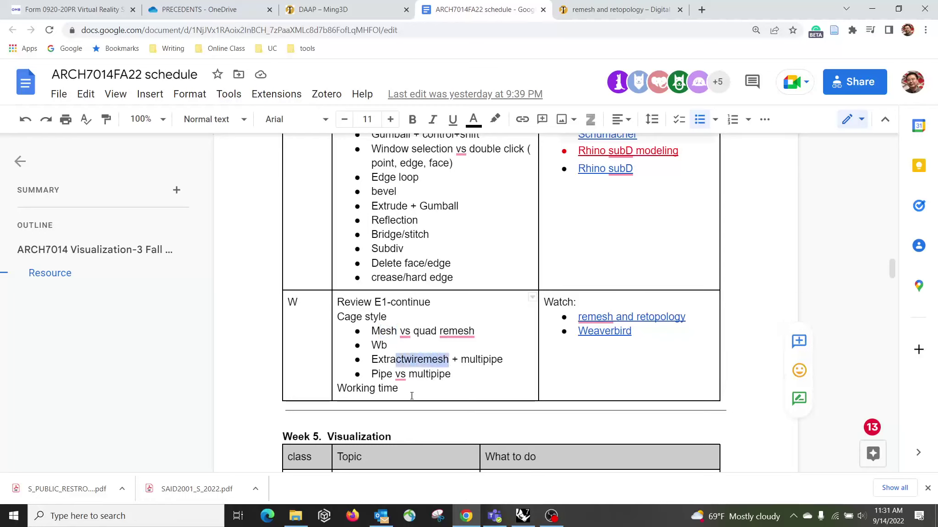
- Switch back to Rhino and set the Perspective viewport to the Wireframe display mode
key(alt+Tab)
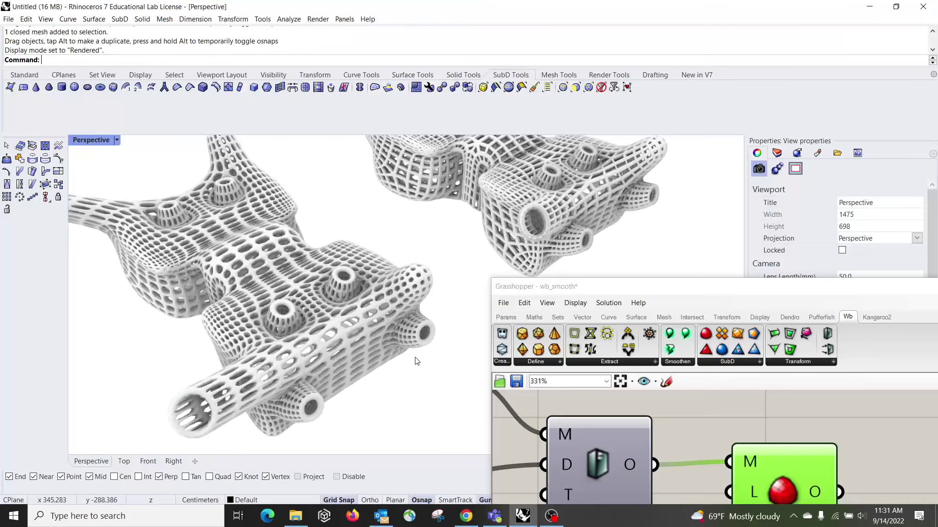
scroll(395, 277, down, 5)
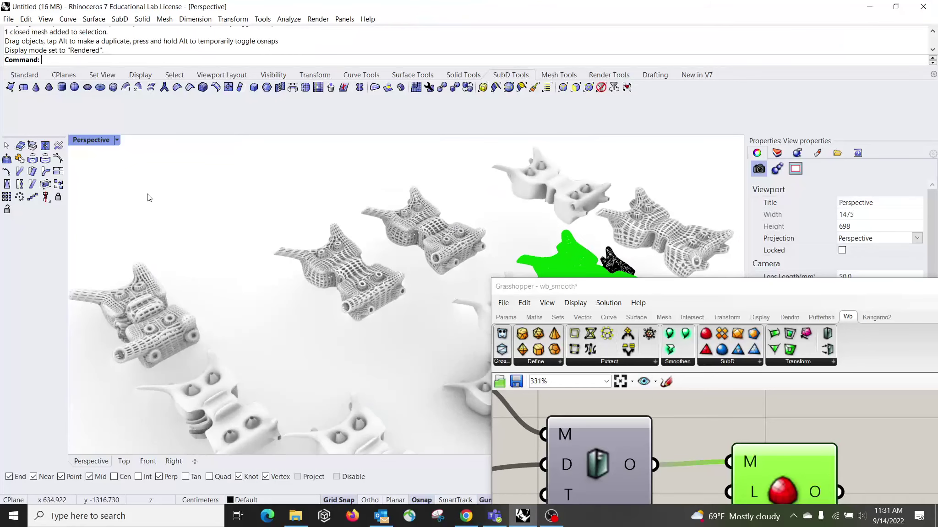
click(118, 140)
click(149, 172)
right_drag(206, 202, 387, 216)
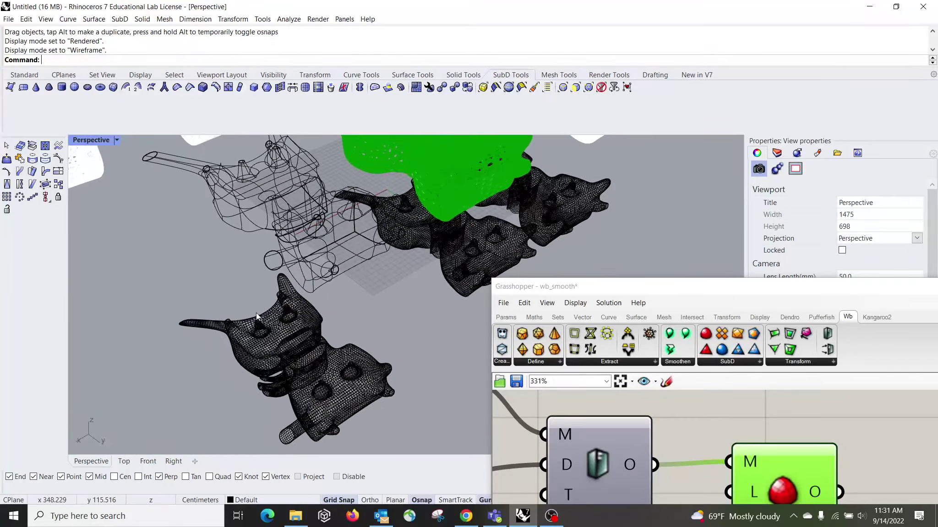
- Select the open SubD model and try to run an ExtractWiremesh command on it
scroll(375, 304, up, 10)
click(341, 223)
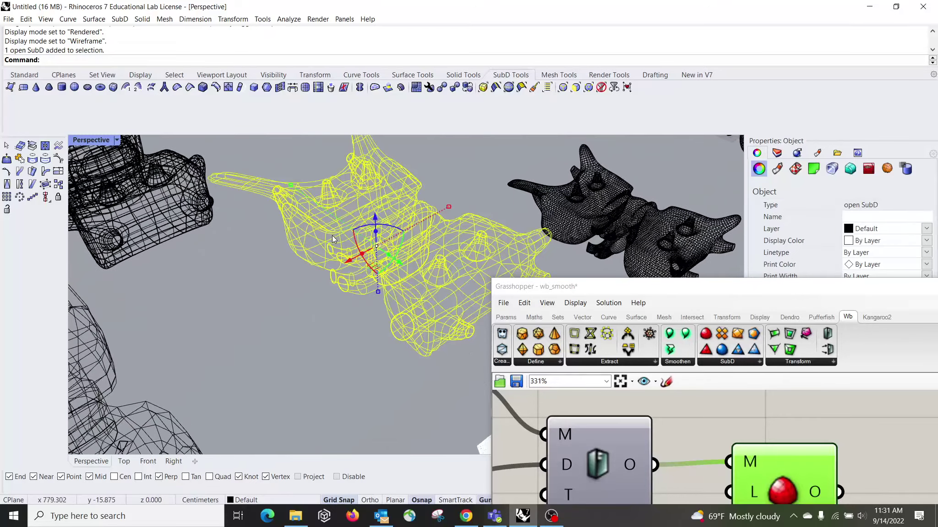
right_drag(332, 236, 304, 237)
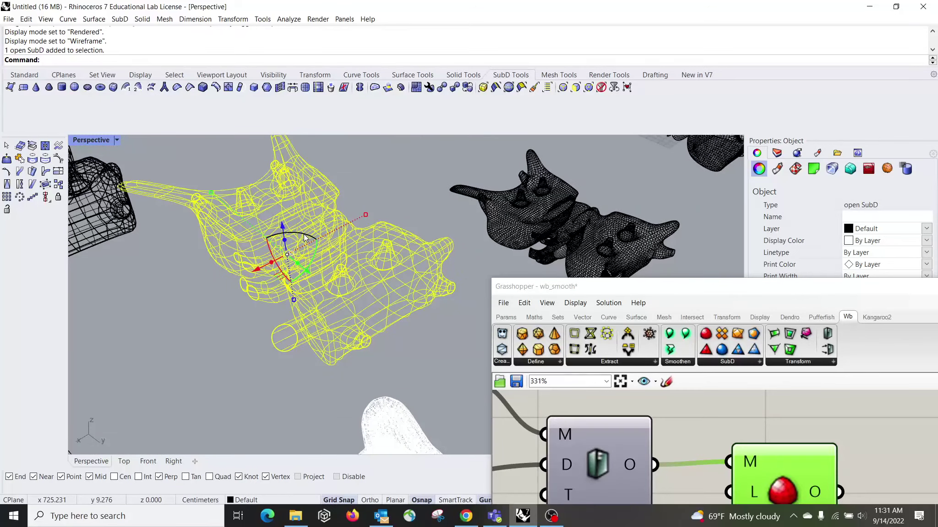
text(Wiref)
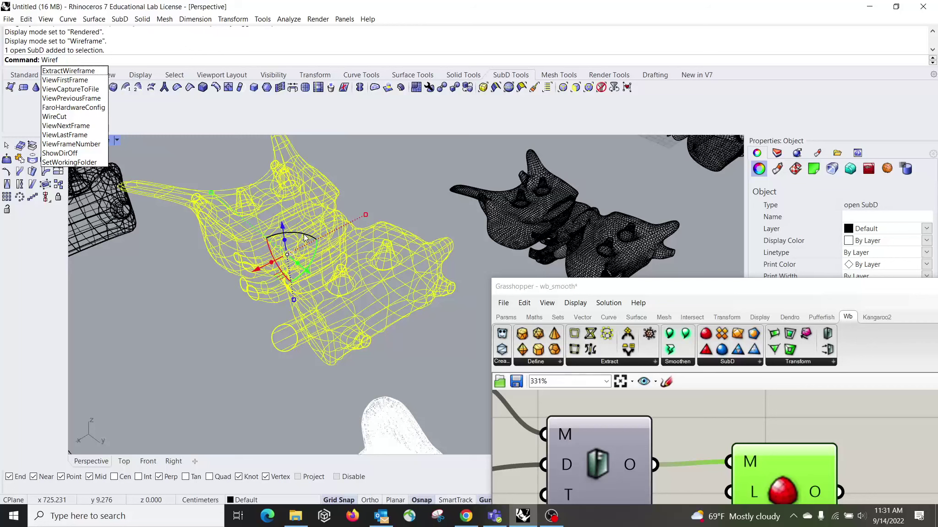
key(BackSpace)
text(me)
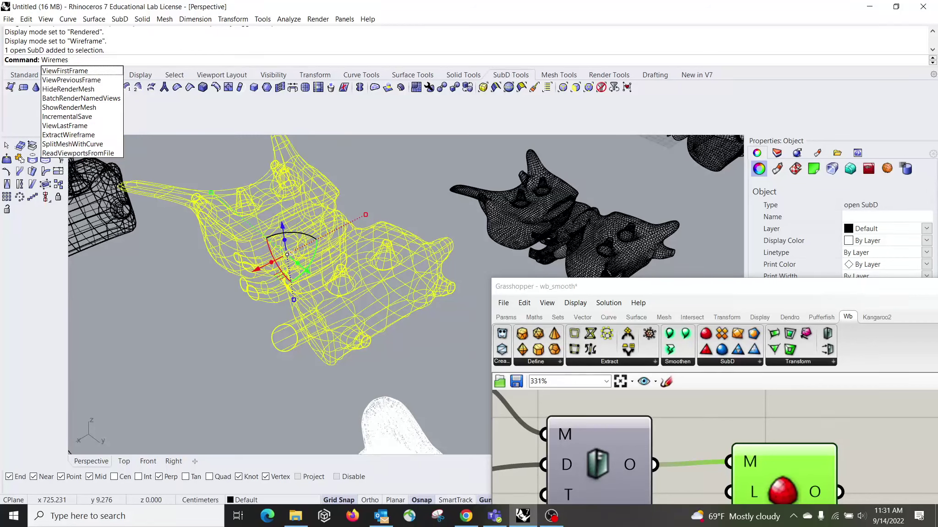
key(ctrl+a)
text(Extract4)
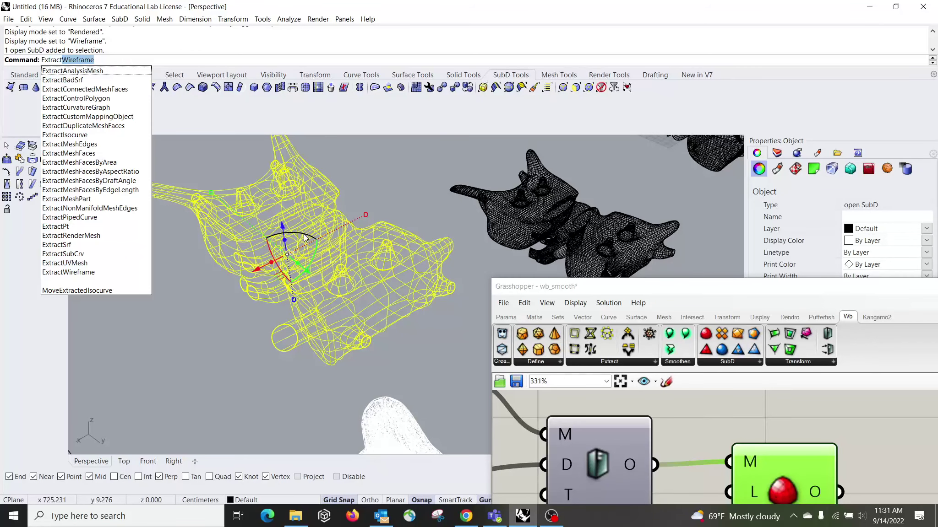
key(BackSpace)
text(W)
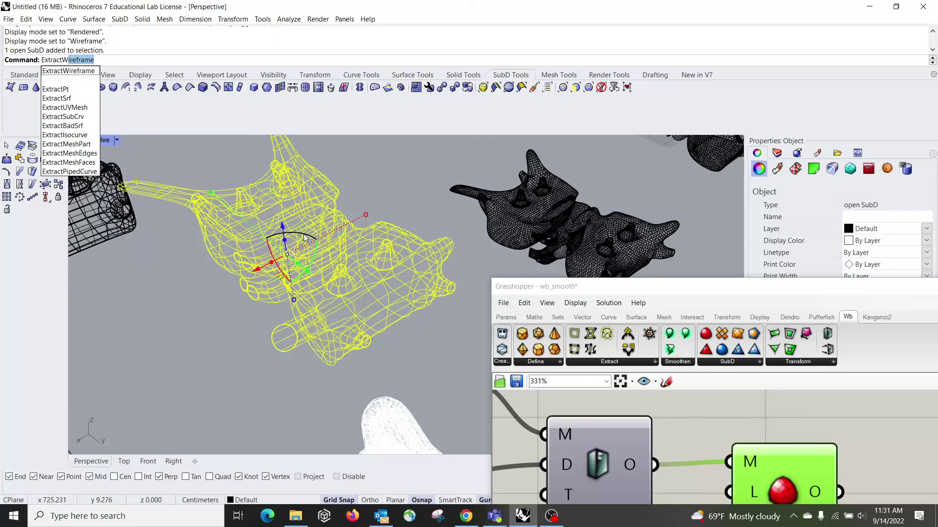
text(iremesh)
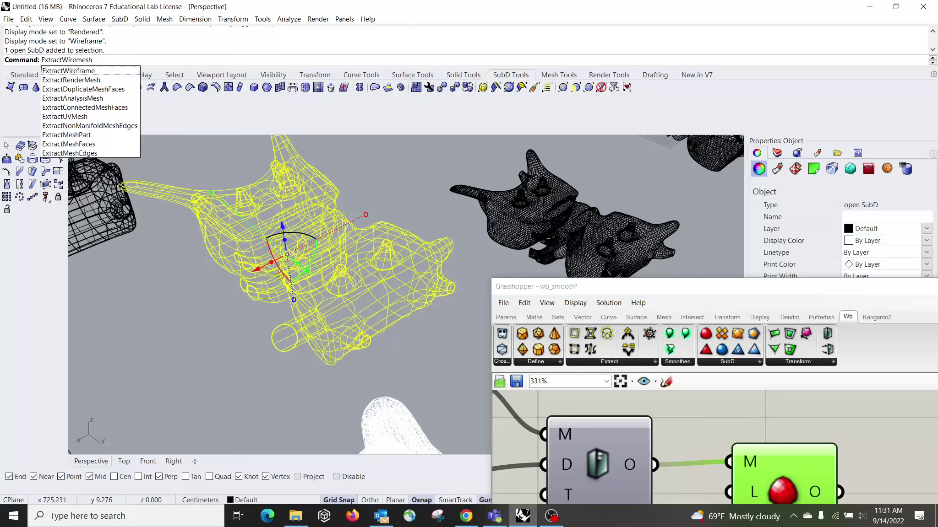
key(Return)
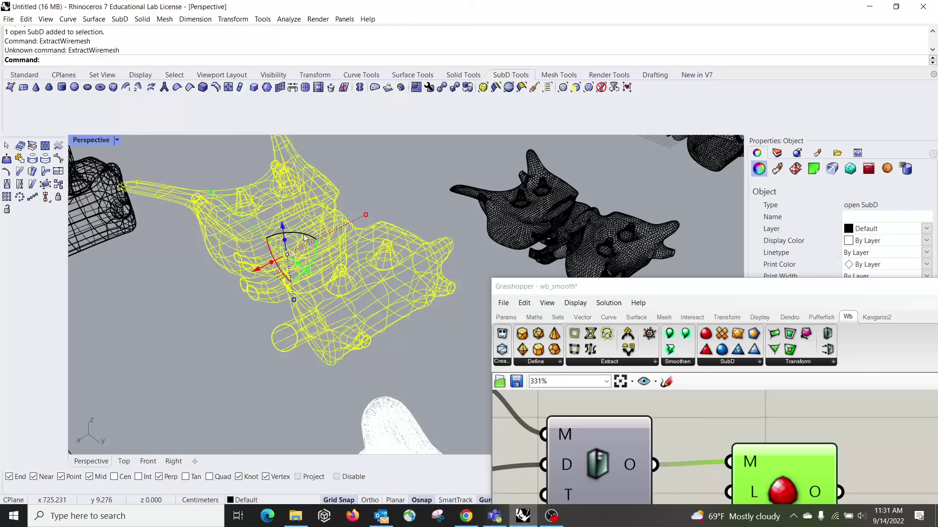
- Deselect the SubD model and set the Perspective viewport to the Shaded display mode around the remeshed models
click(379, 153)
scroll(346, 238, down, 9)
shift+right_drag(316, 241, 375, 207)
scroll(298, 261, up, 5)
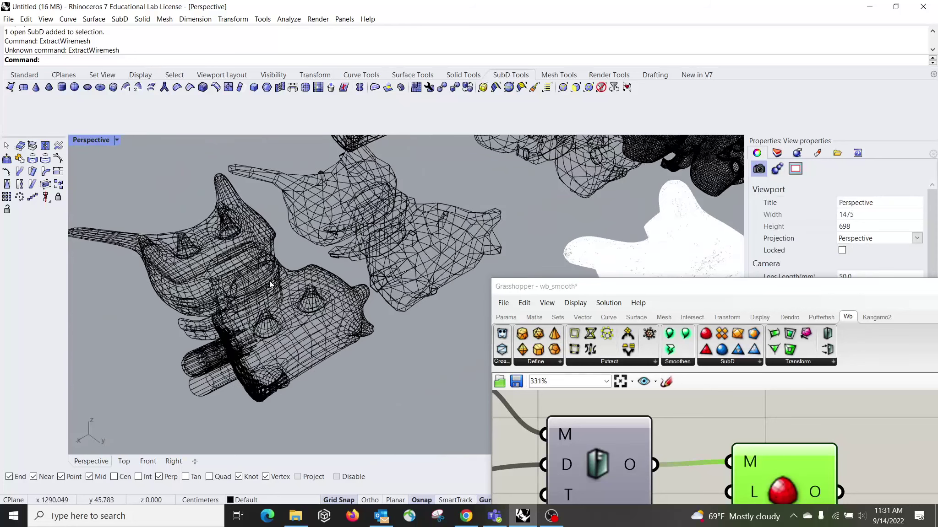
click(116, 140)
click(183, 179)
click(215, 245)
click(374, 195)
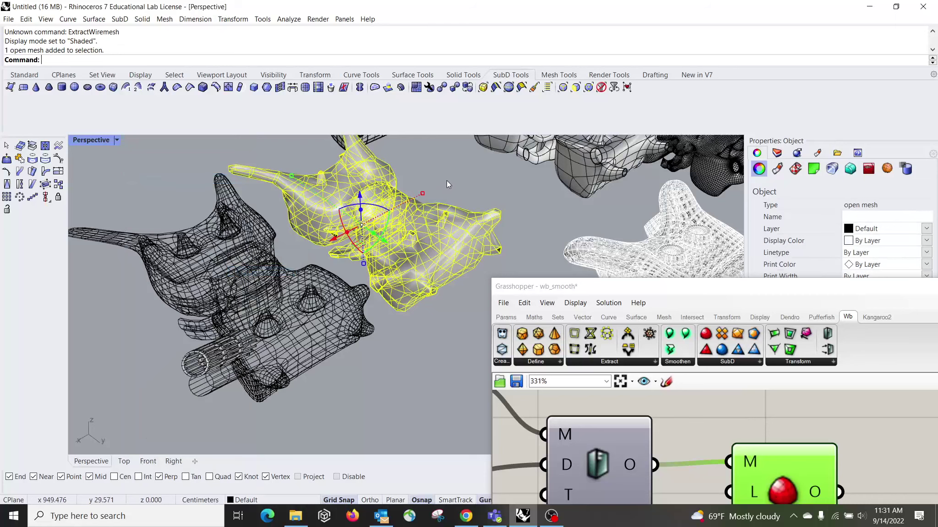
right_drag(446, 181, 358, 207)
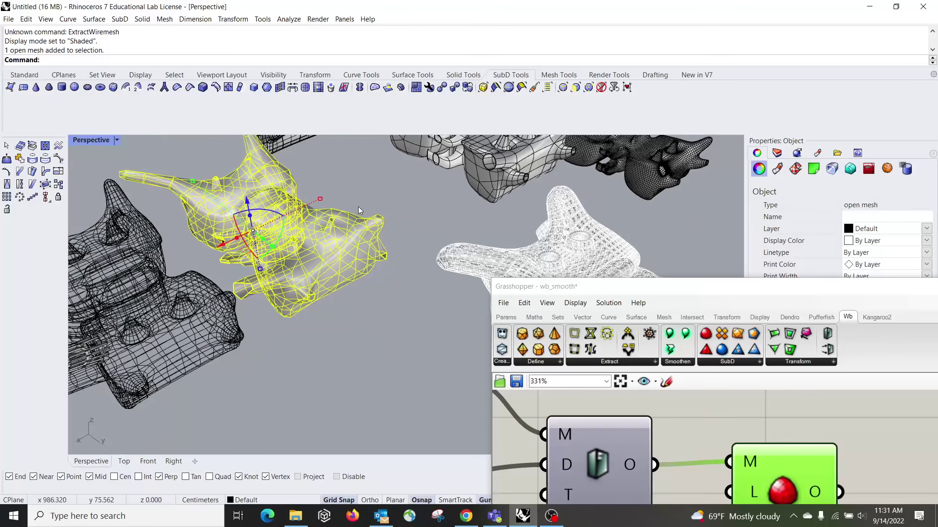
text(ExtractWireframe)
key(Escape)
- Select the dense open quad mesh beside the white lattice and extract its edges as curves with ExtractWireframe
shift+right_drag(409, 200, 292, 330)
click(218, 305)
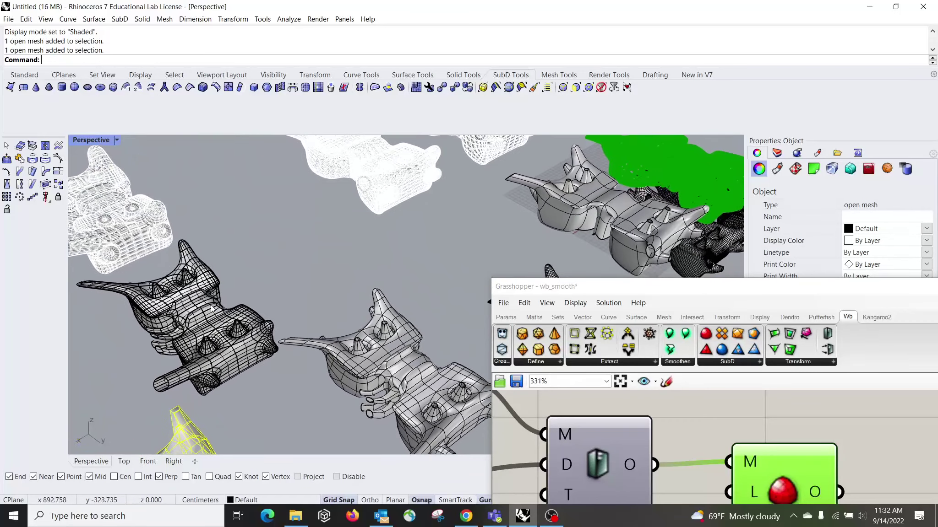
shift+right_drag(199, 299, 280, 254)
scroll(327, 328, up, 3)
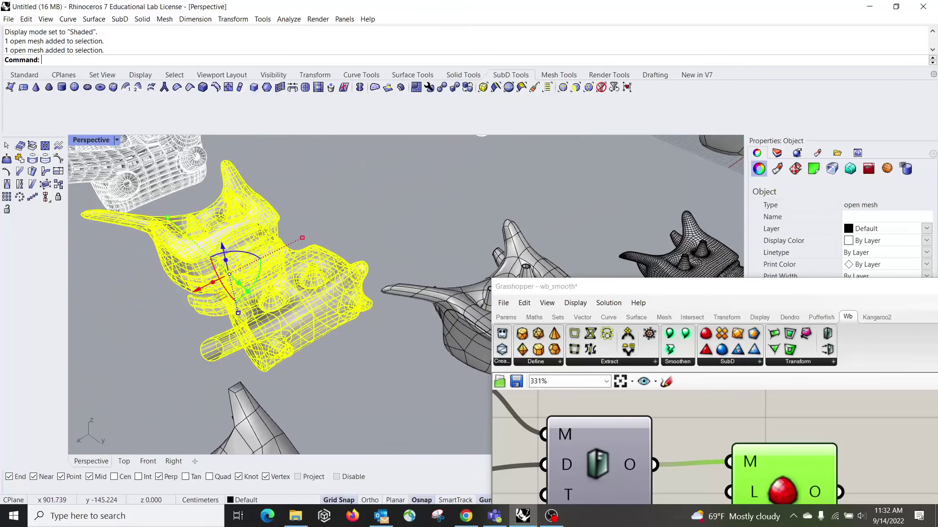
text(ExtractWireframe)
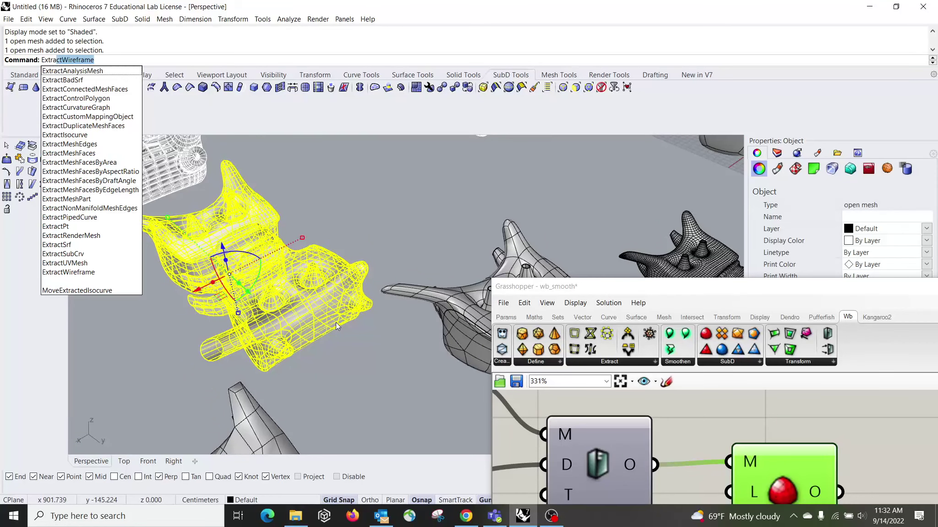
key(Return)
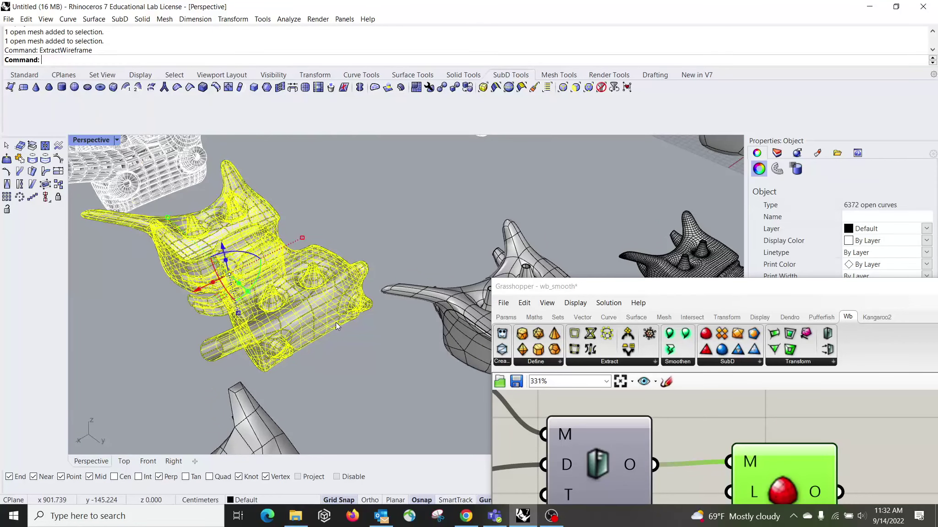
scroll(235, 281, down, 3)
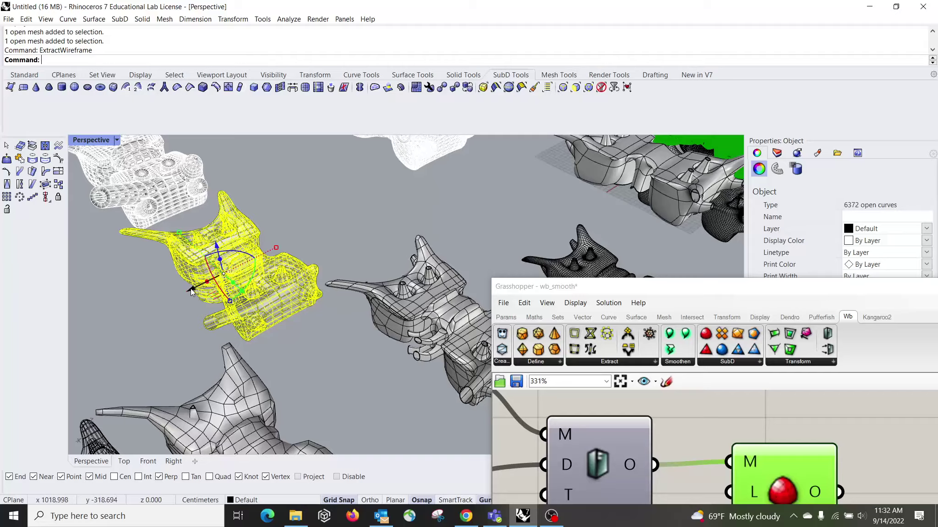
- Move the extracted wireframe curves clear of the source quad mesh and deselect them
drag(191, 289, 298, 243)
key(Escape)
scroll(361, 239, up, 5)
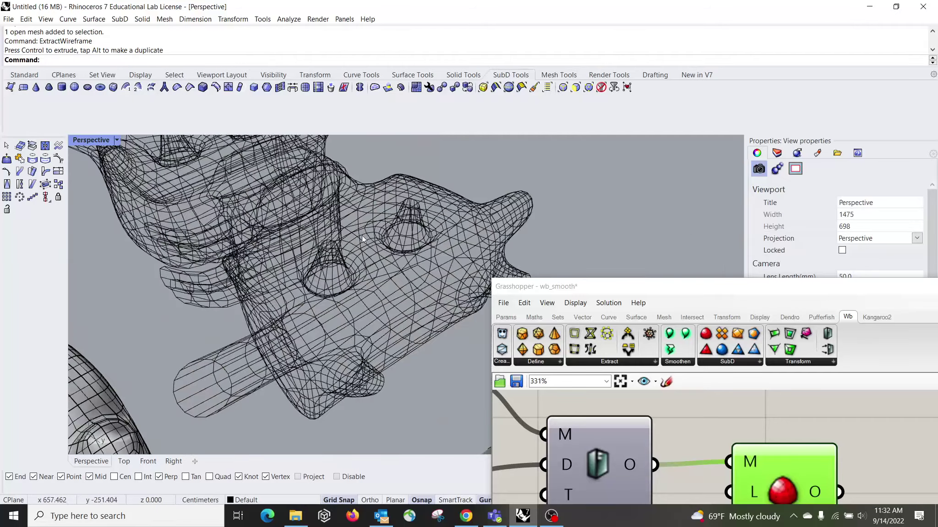
mouse_move(301, 267)
right_down()
mouse_move(297, 293)
mouse_move(302, 247)
mouse_move(294, 271)
mouse_move(432, 274)
mouse_move(381, 247)
mouse_move(302, 236)
mouse_move(333, 241)
right_up()
scroll(295, 271, down, 3)
scroll(259, 220, up, 5)
scroll(327, 270, down, 8)
scroll(328, 270, up, 1)
- Select only the separated wireframe curves and pipe them with a radius of 1 and flat caps
mouse_move(378, 211)
mouse_down()
mouse_move(344, 256)
mouse_move(201, 331)
mouse_up()
drag(391, 218, 184, 336)
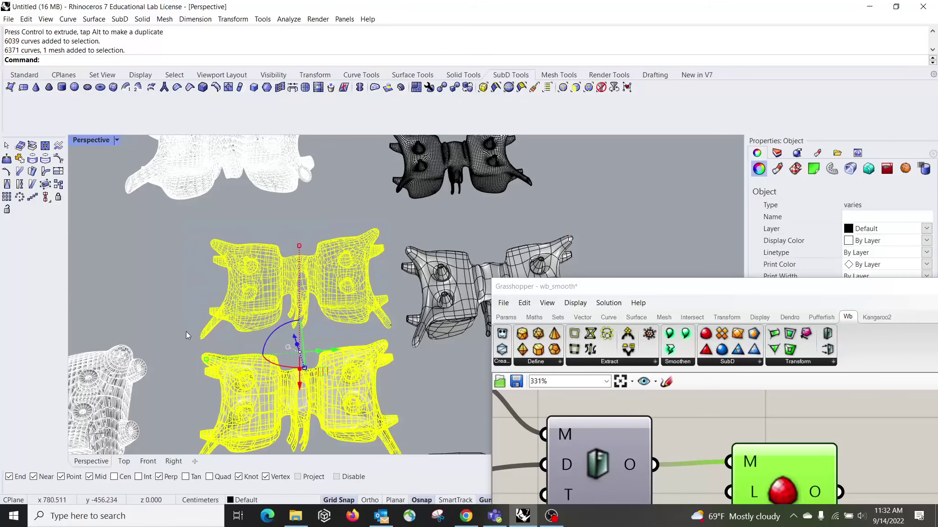
drag(172, 228, 397, 344)
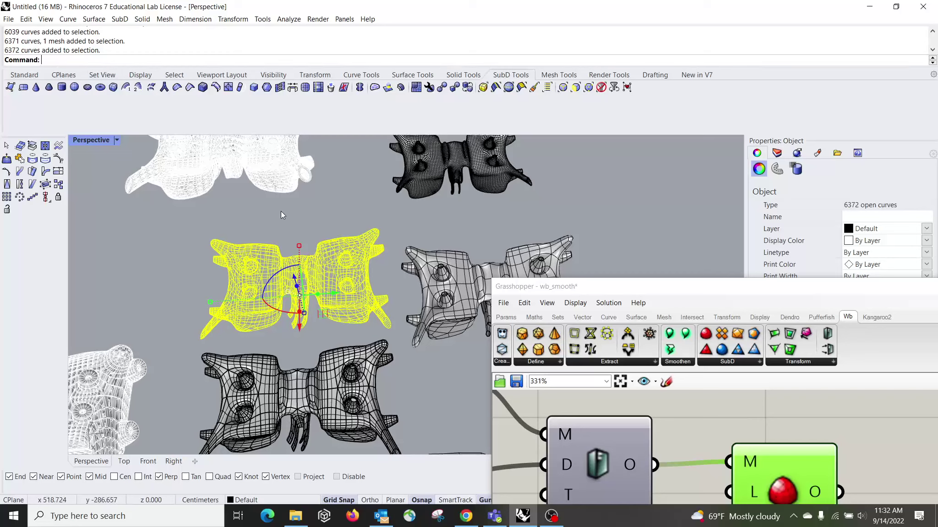
text(pe)
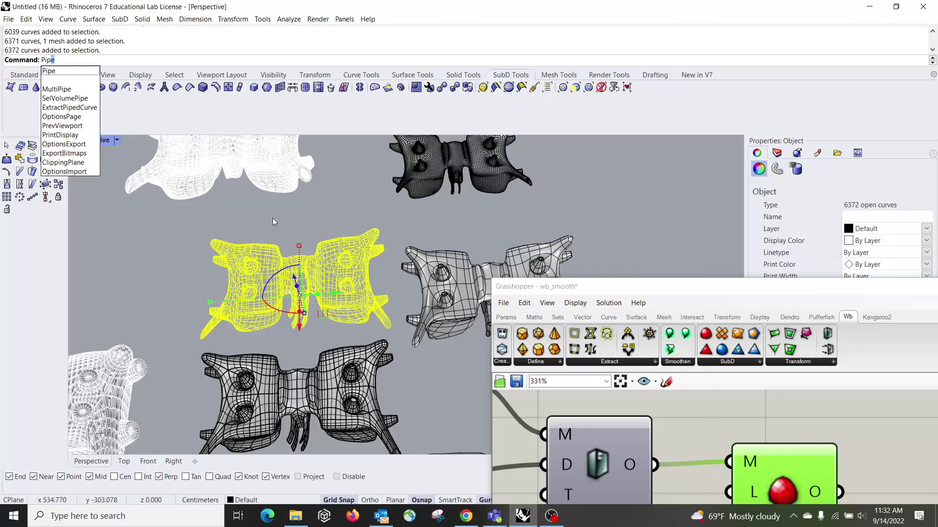
key(Return)
key(Return)
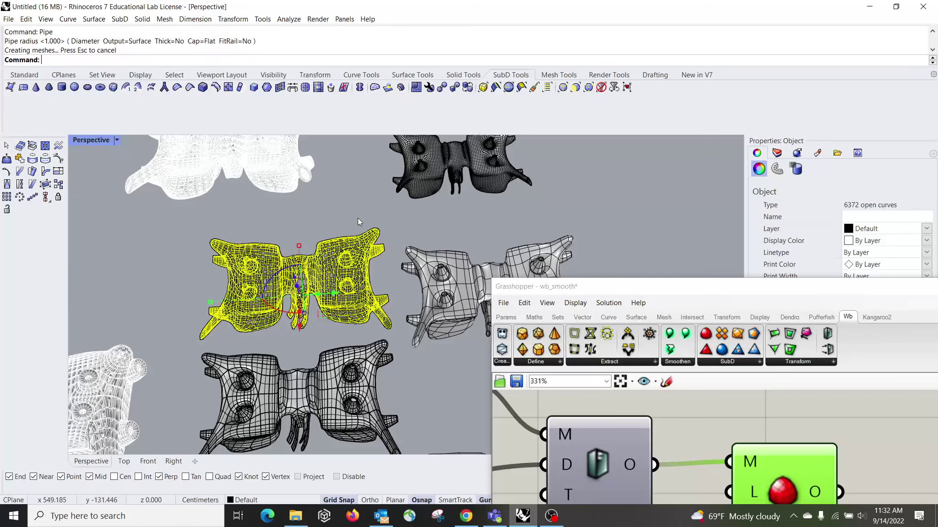
- Deselect the curves and examine the piped lattice up close and from several angles in the Perspective viewport
scroll(275, 285, up, 10)
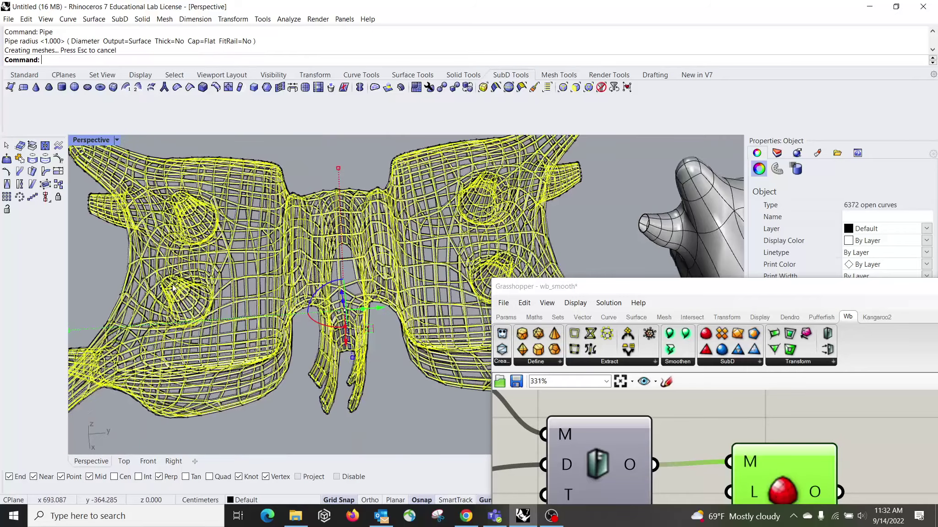
click(282, 398)
right_drag(281, 398, 307, 360)
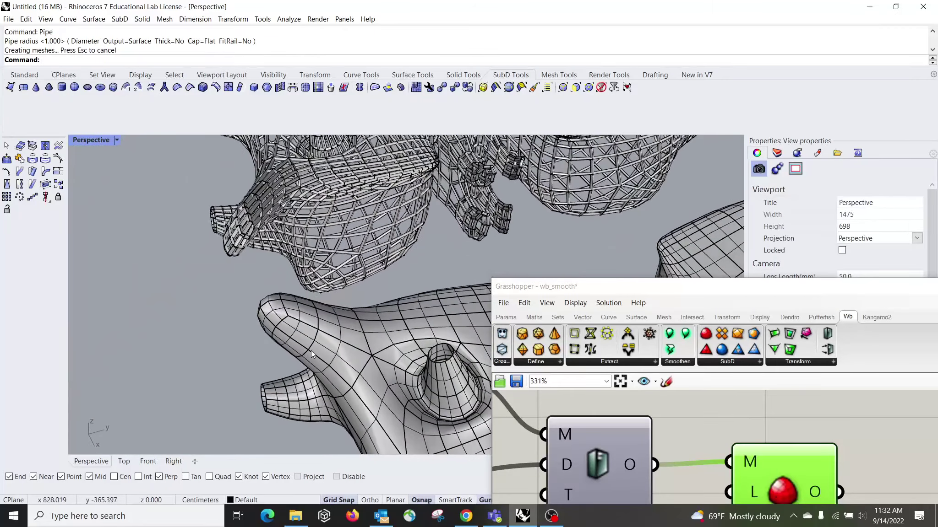
right_drag(321, 289, 120, 177)
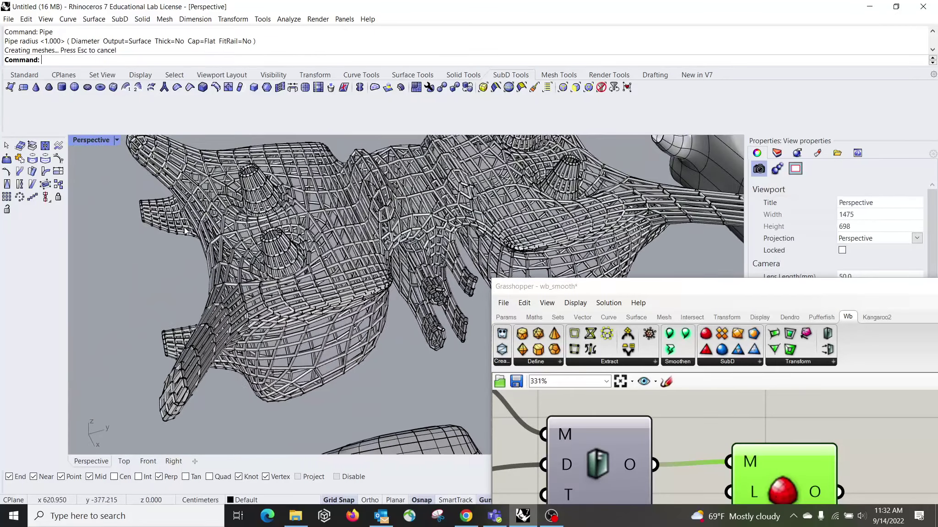
click(117, 140)
click(95, 233)
scroll(298, 312, up, 15)
scroll(299, 312, down, 8)
scroll(323, 312, down, 10)
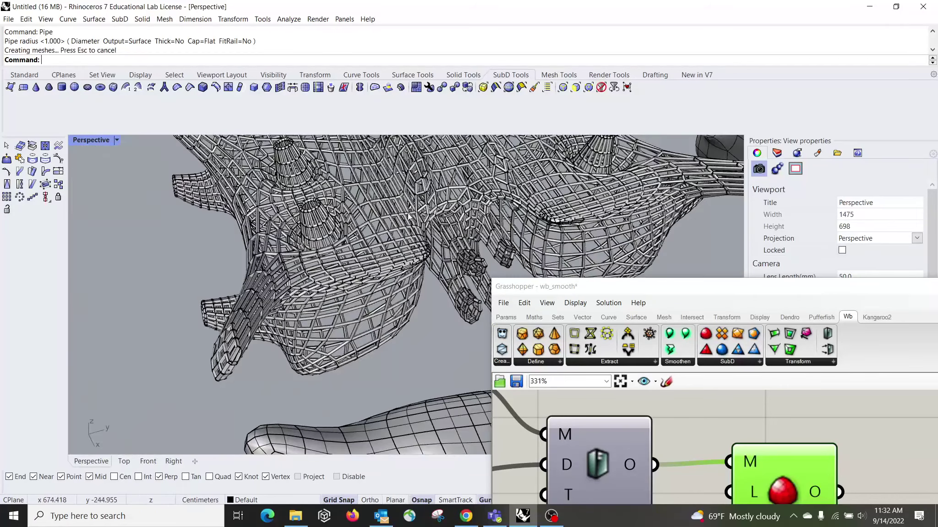
shift+right_drag(441, 244, 361, 293)
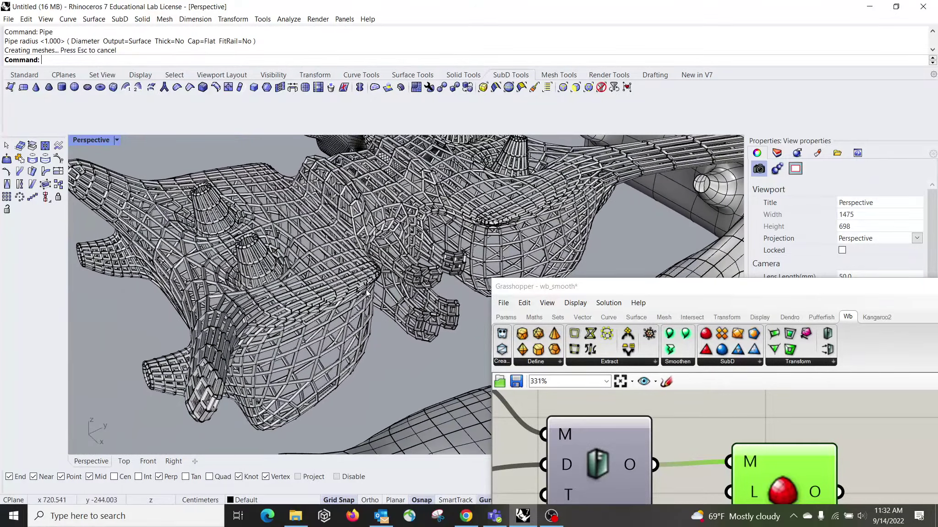
- Clear the Grasshopper window off the viewport and inspect the pipe ends and joints of the lattice
drag(712, 280, 401, 224)
click(855, 230)
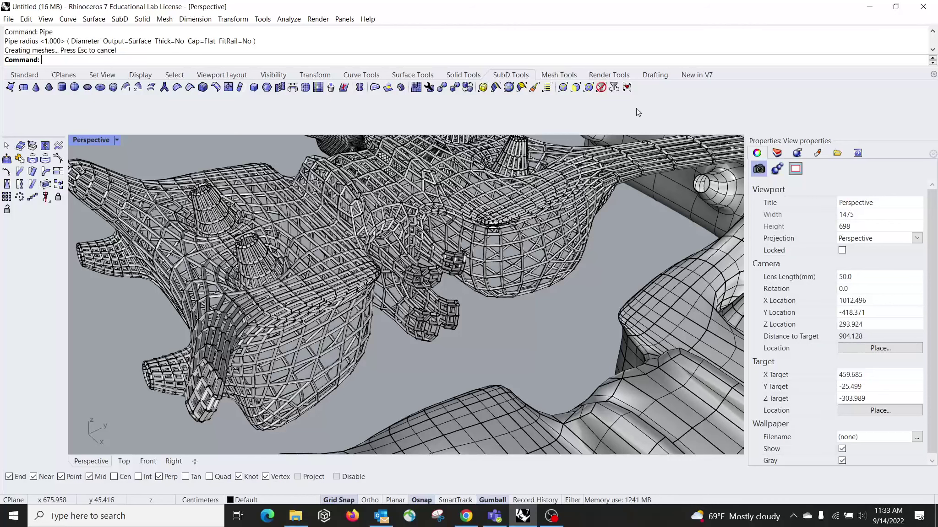
scroll(546, 244, down, 2)
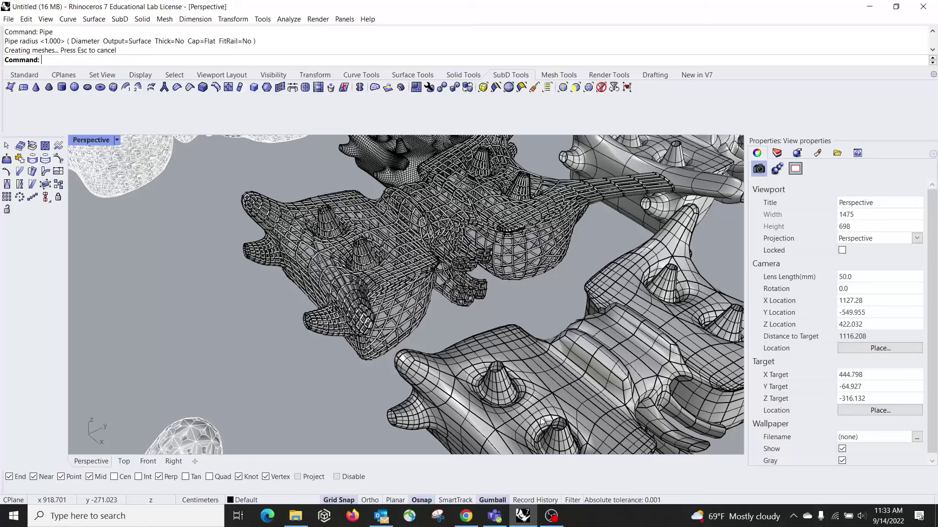
right_drag(564, 257, 521, 248)
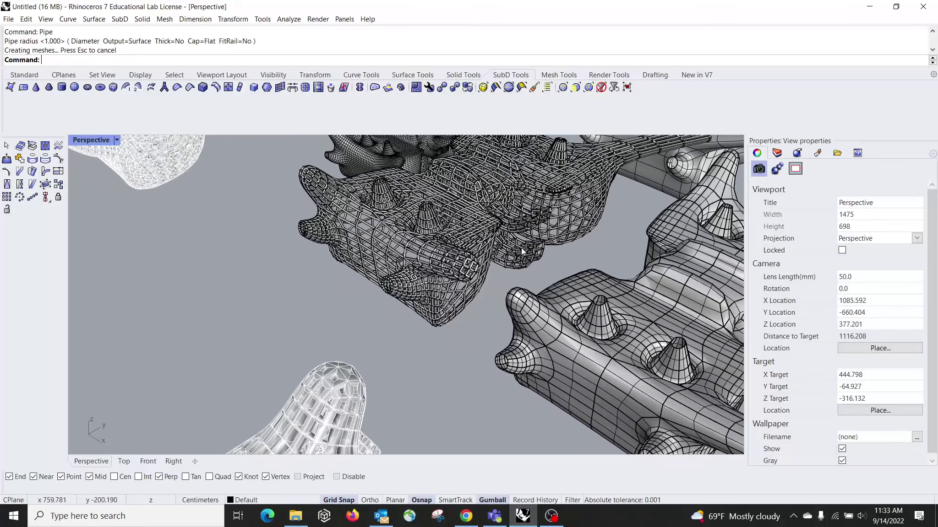
scroll(447, 270, up, 5)
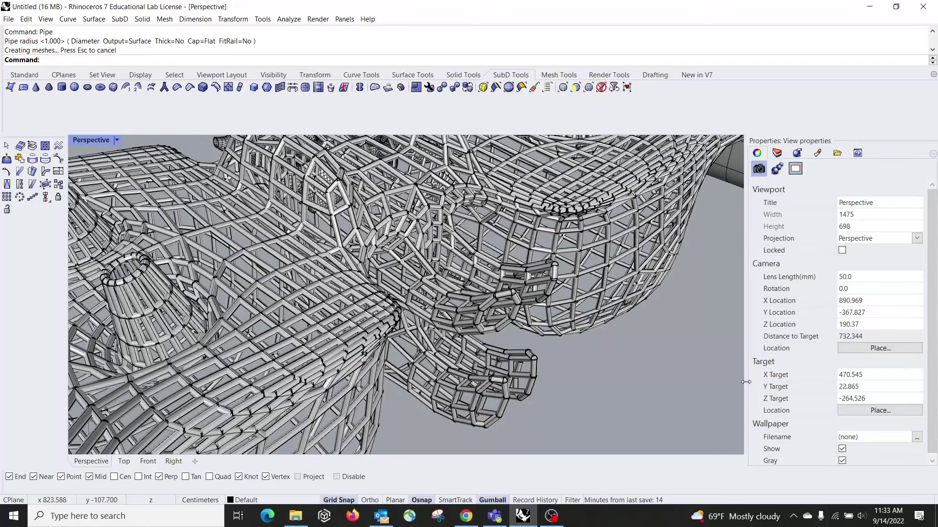